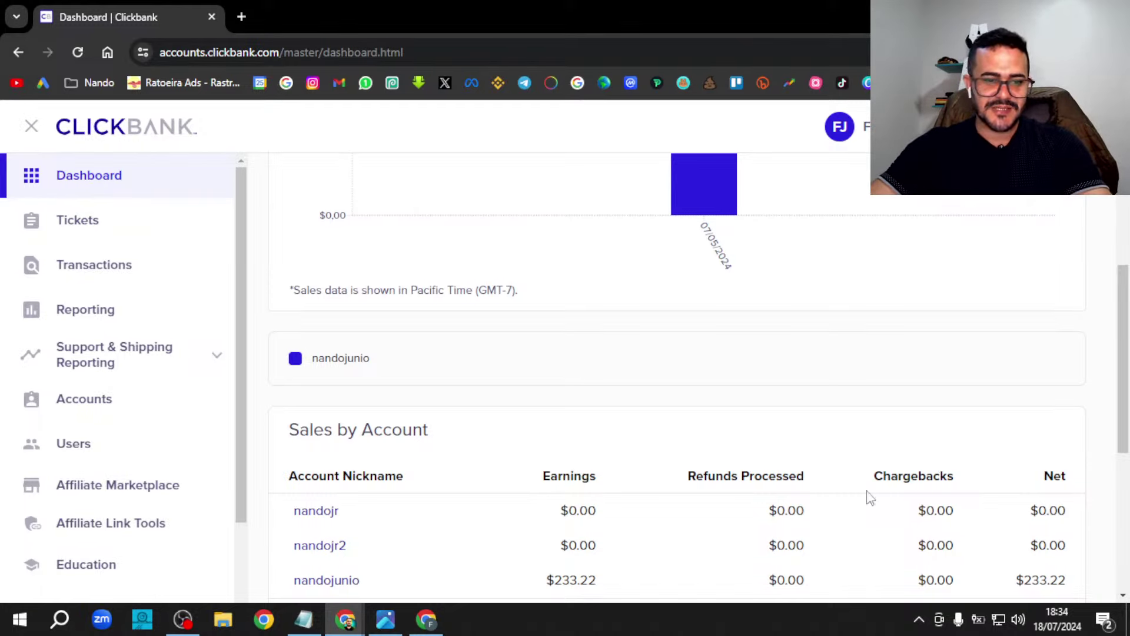
- Switch to the Borrão notes in Notepad and review the Google Ads title, the ad-quality tip and the keyword-insertion line
left_click(302, 628)
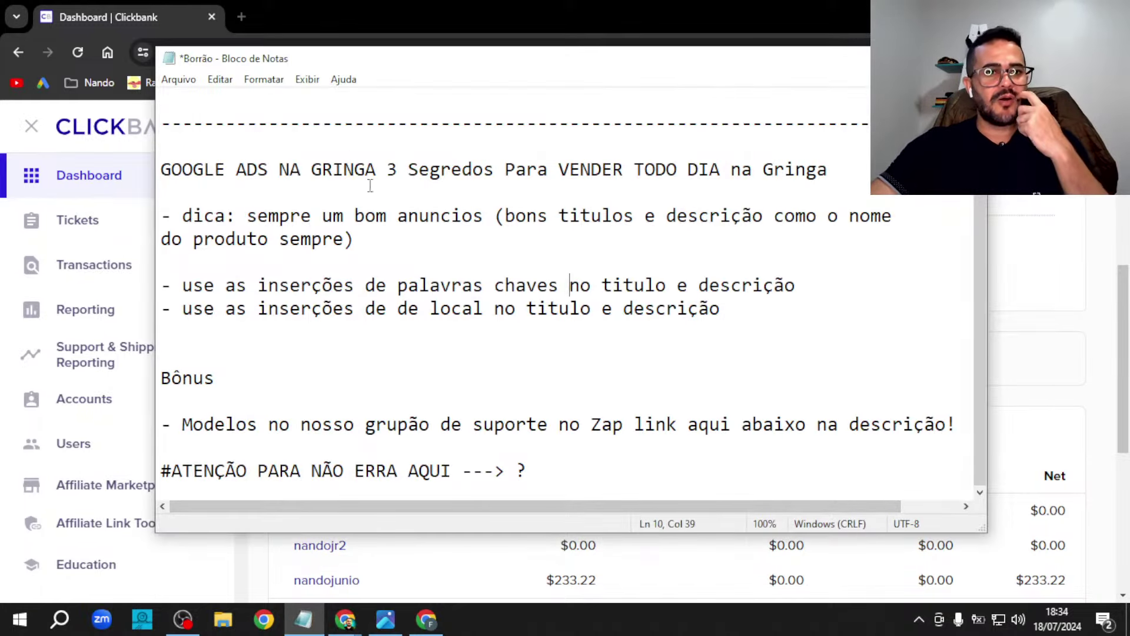
left_click_drag(162, 170, 830, 174)
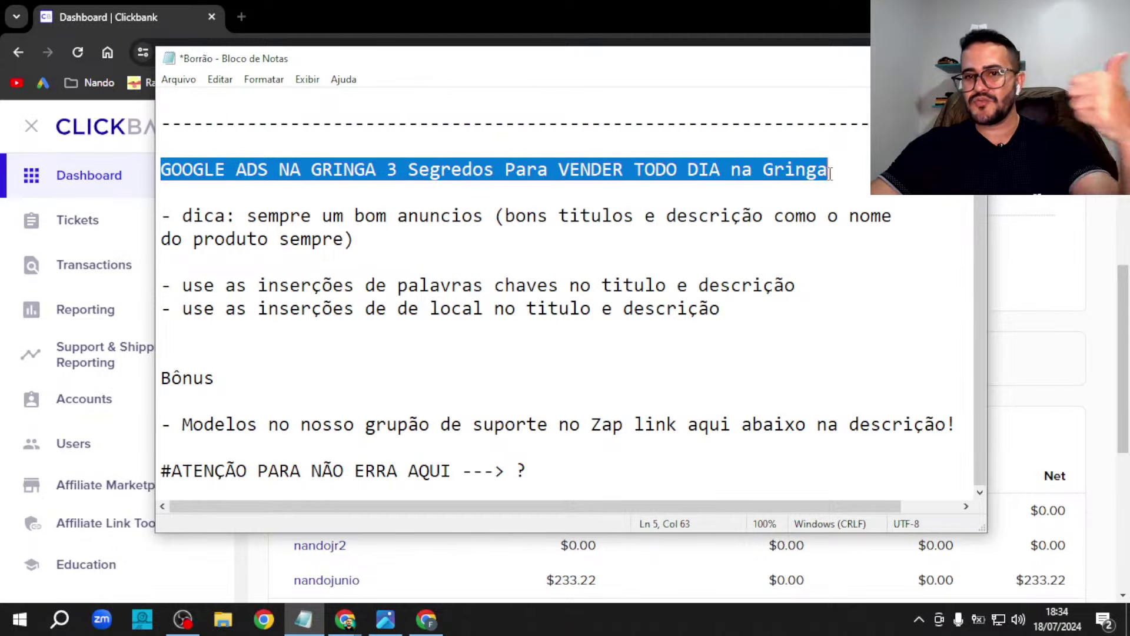
left_click(867, 182)
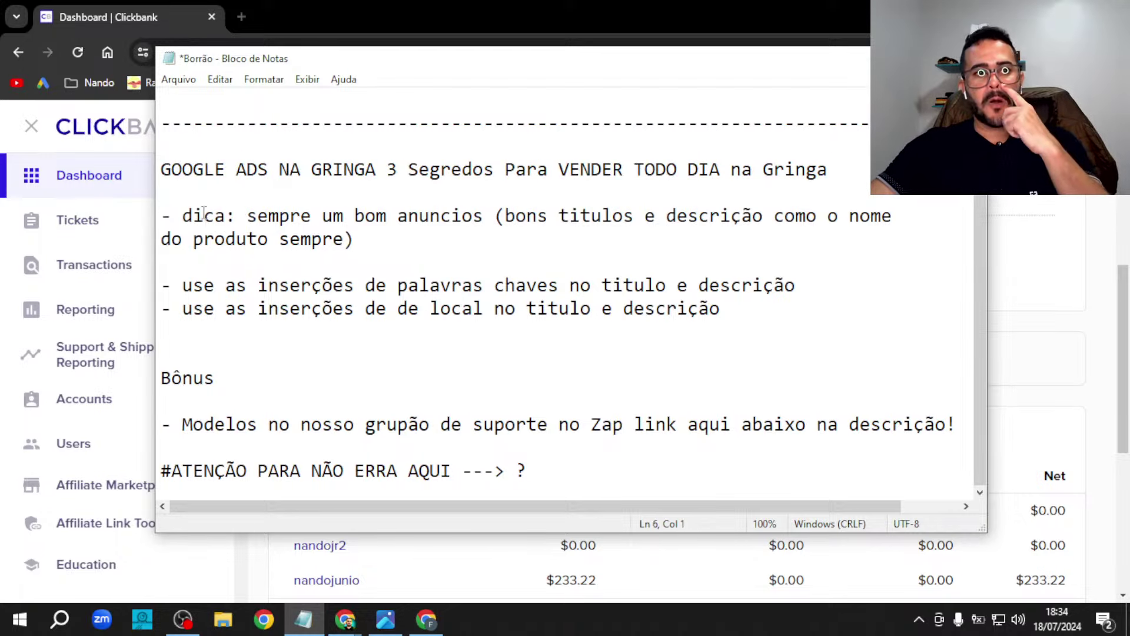
left_click_drag(236, 216, 333, 215)
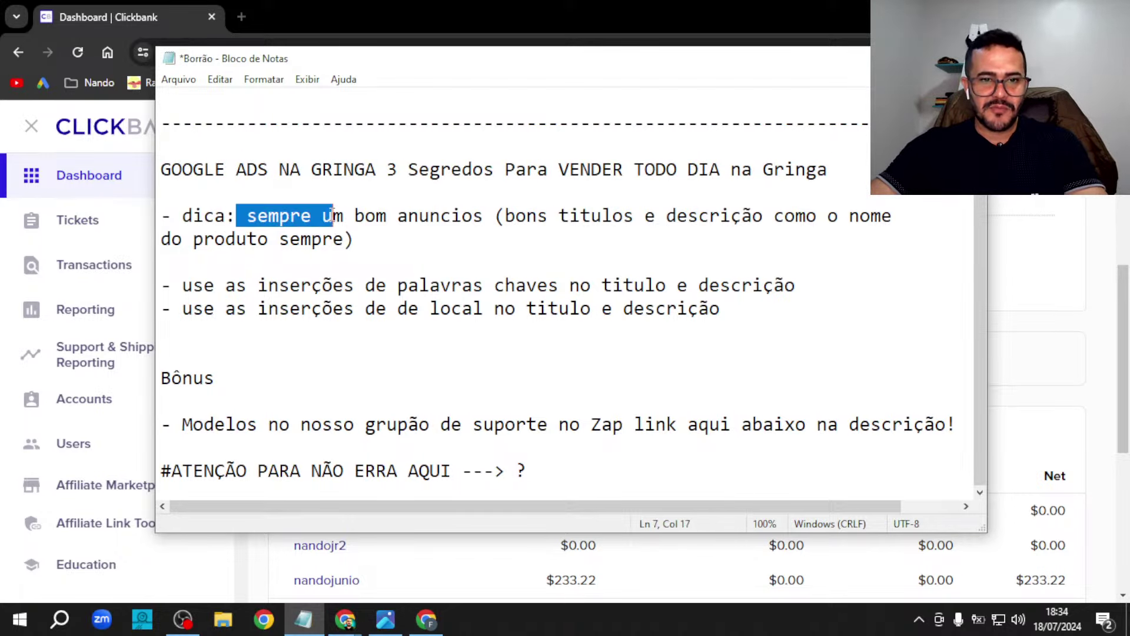
left_click(495, 216)
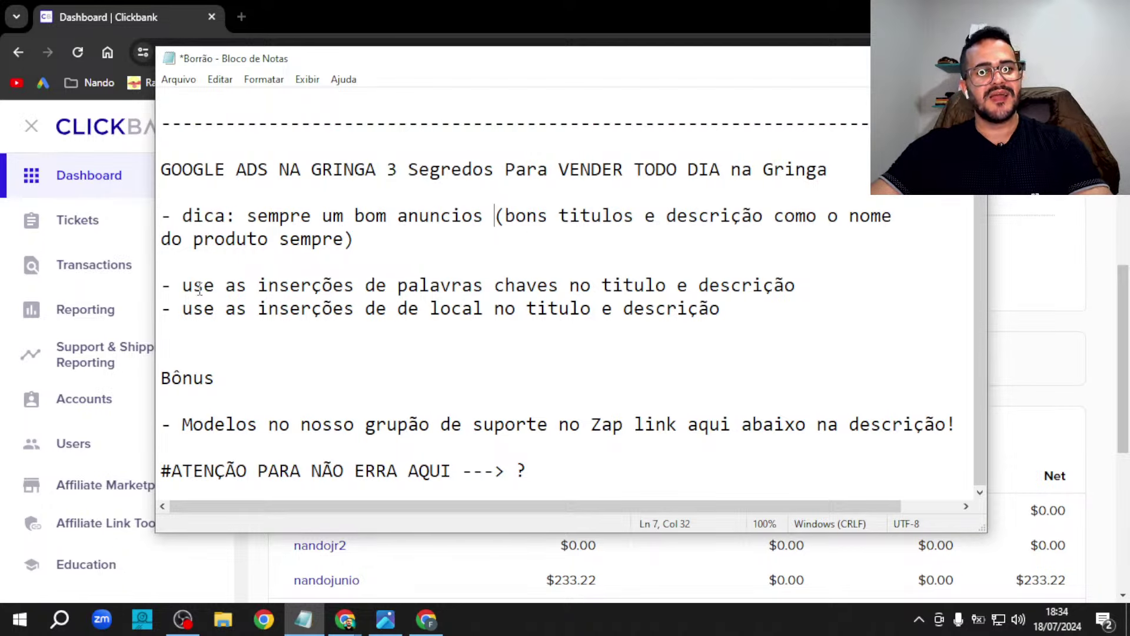
left_click_drag(182, 289, 815, 288)
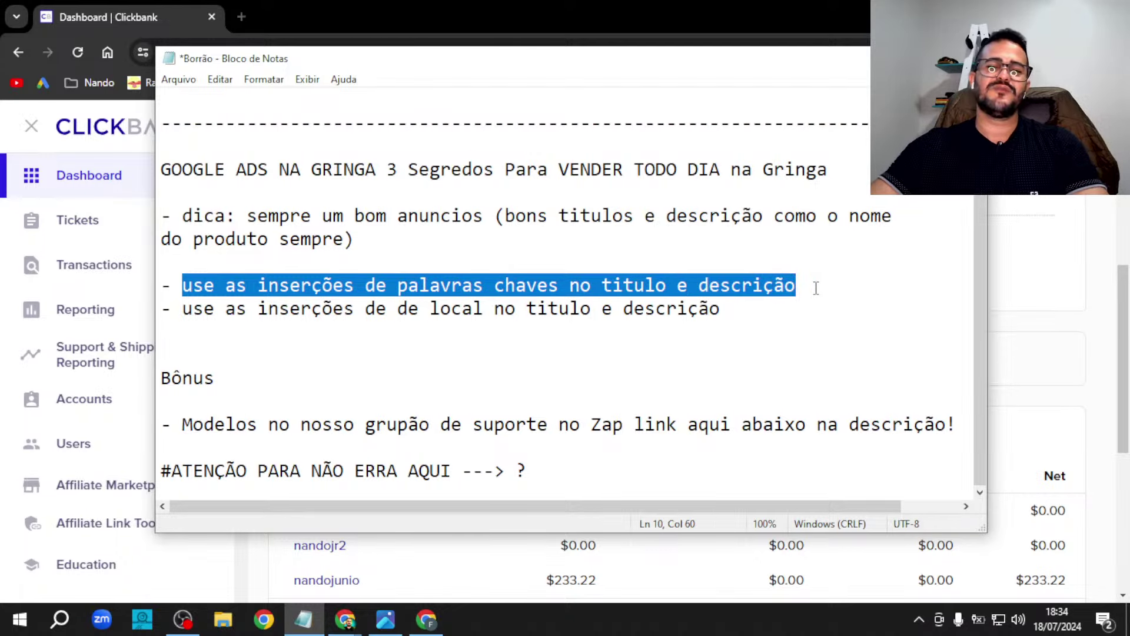
left_click(816, 287)
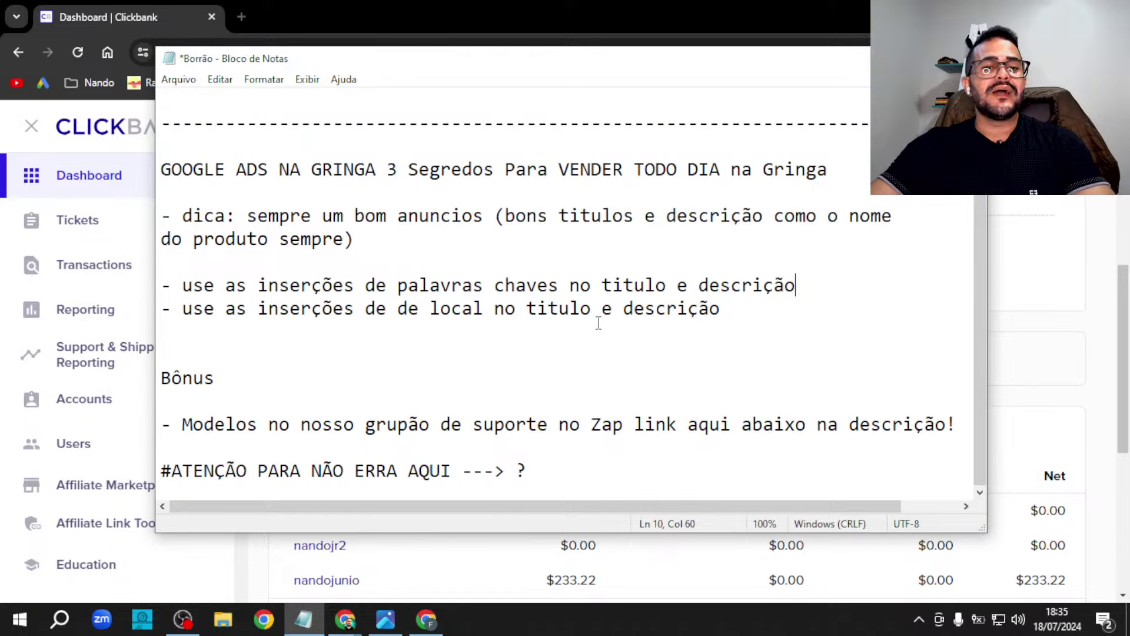
- Remove the duplicated word "de" from the line about location insertions in the title and description
left_click(386, 315)
key("BackSpace")
key("BackSpace")
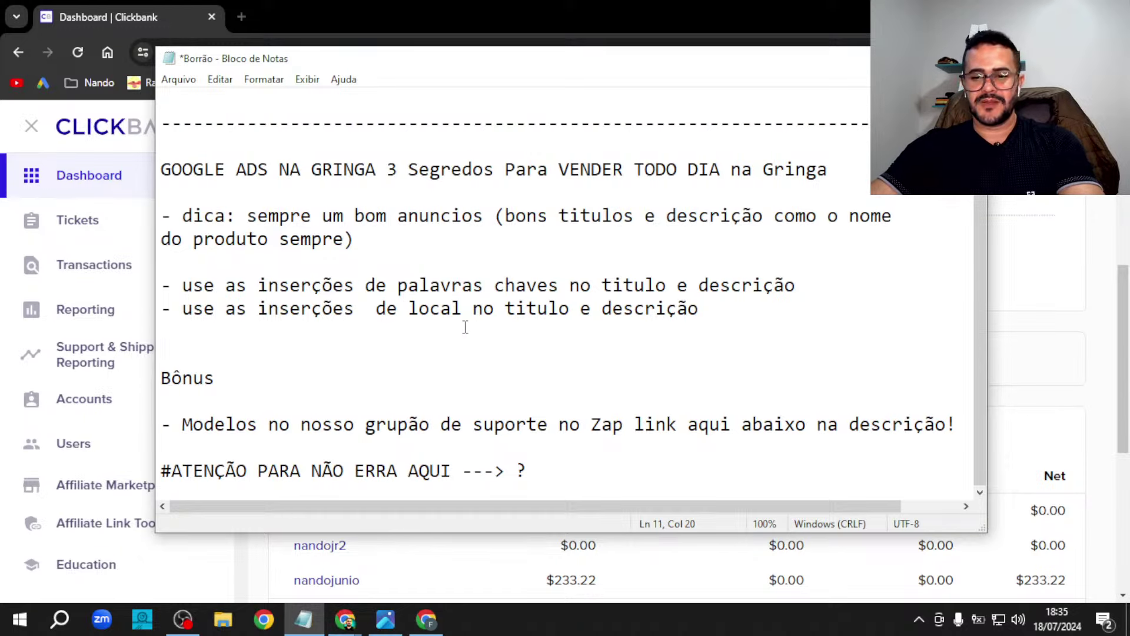
key("BackSpace")
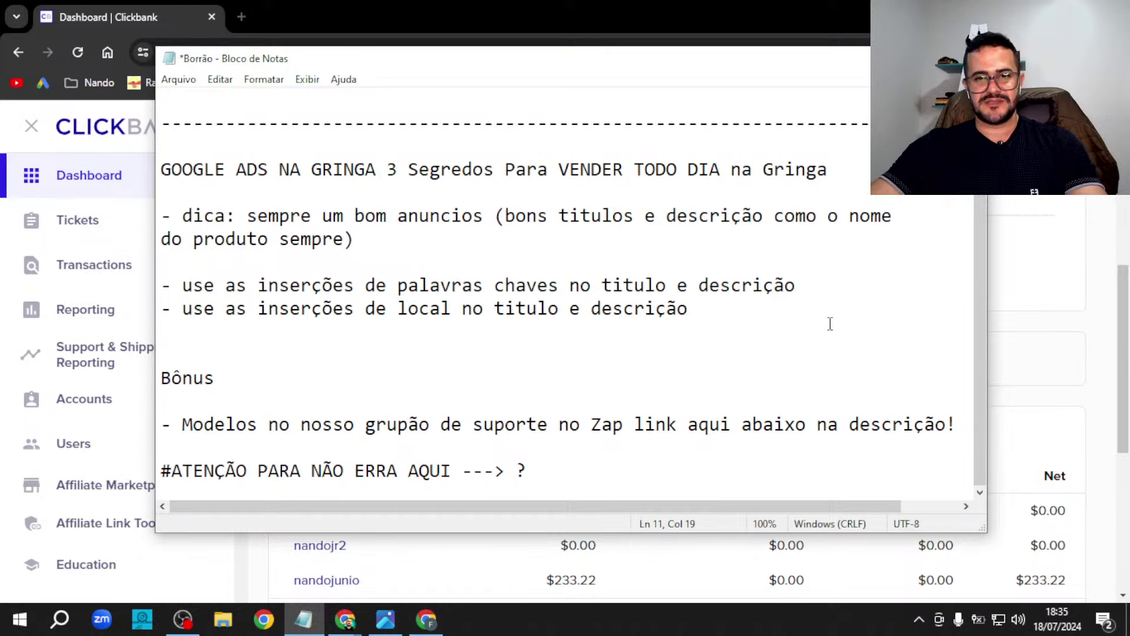
- Move the text after "dica:" onto its own line and append "INDICE DE QUALIDADE" at the end of the tip
left_click(247, 213)
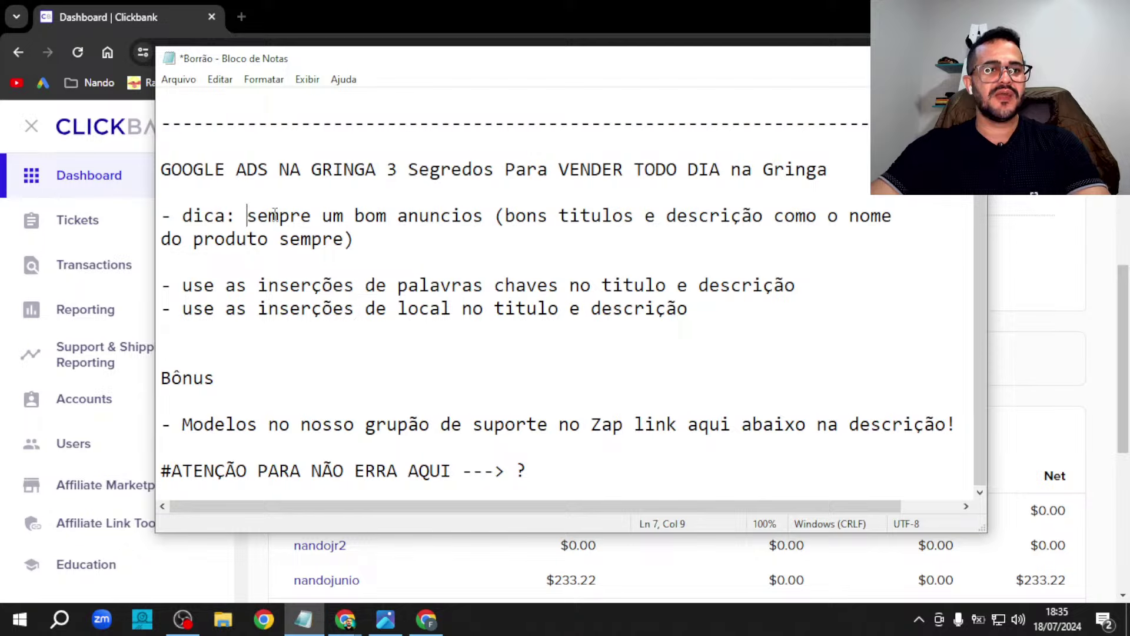
key("Return")
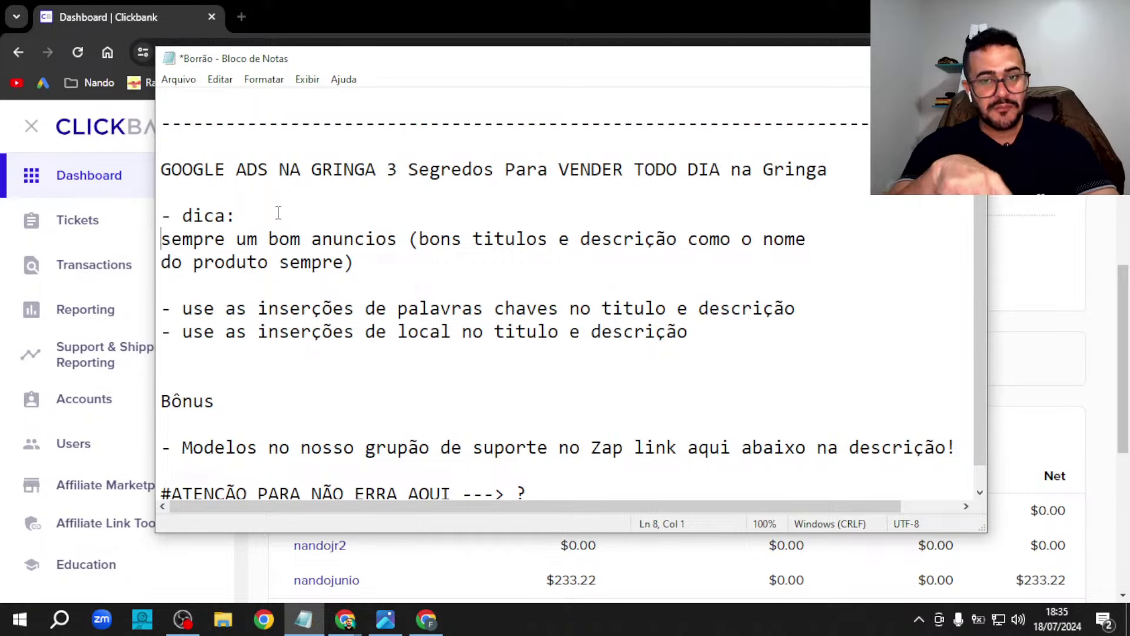
left_click(437, 259)
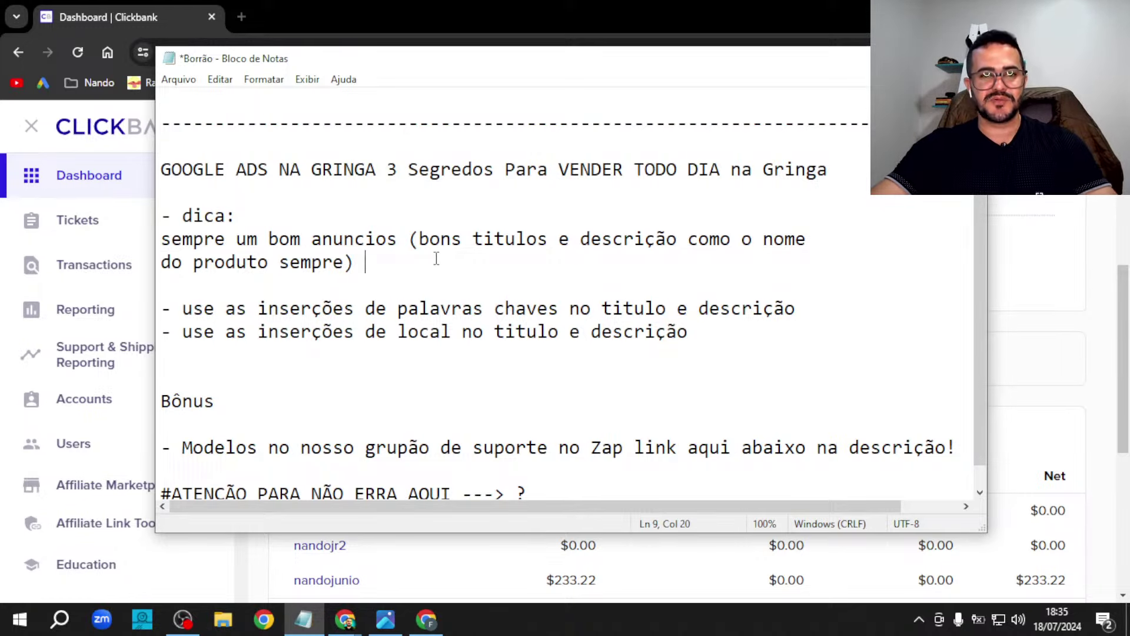
type("INDI")
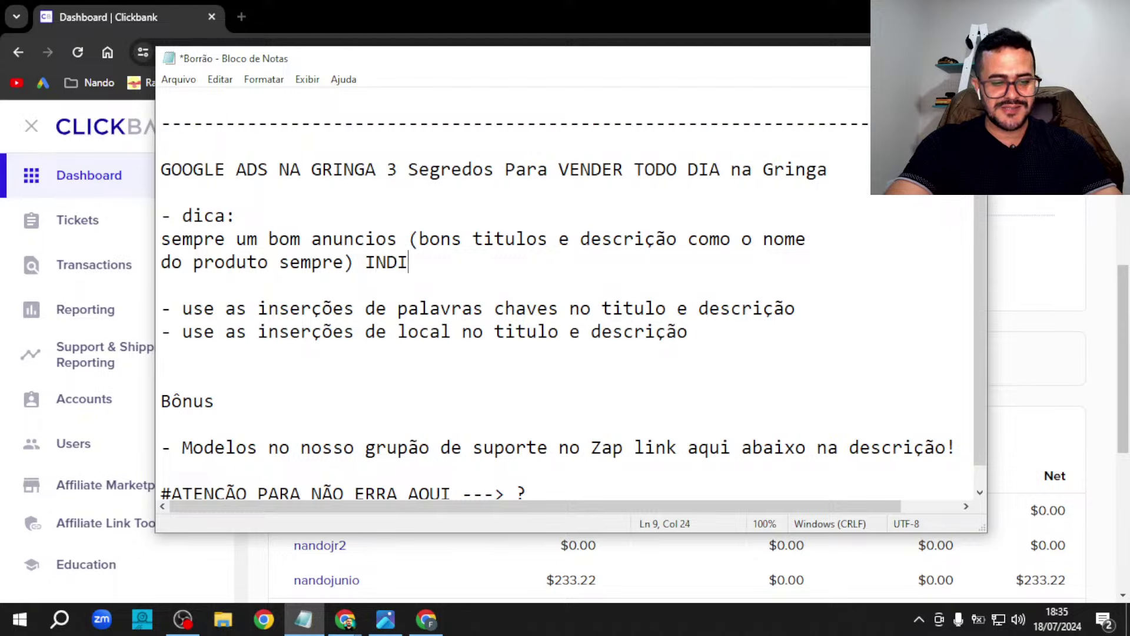
type("CE DE QUALIDADE")
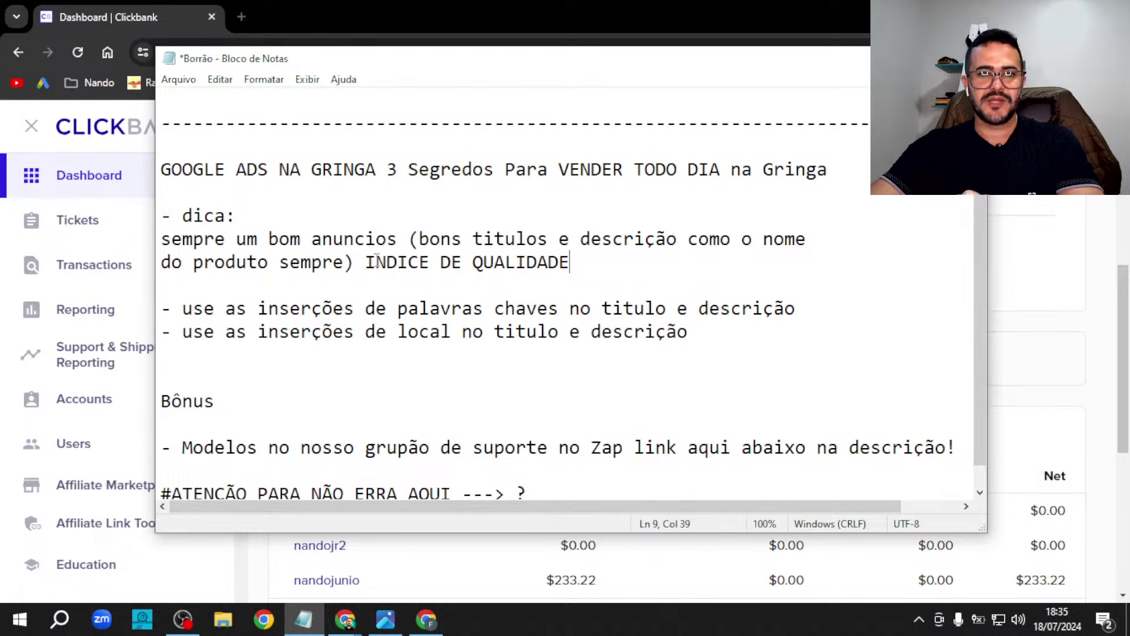
- Add the range "7/10 ATE 10/10" after "INDICE DE QUALIDADE" in the tip
left_click_drag(366, 265, 613, 262)
left_click(653, 264)
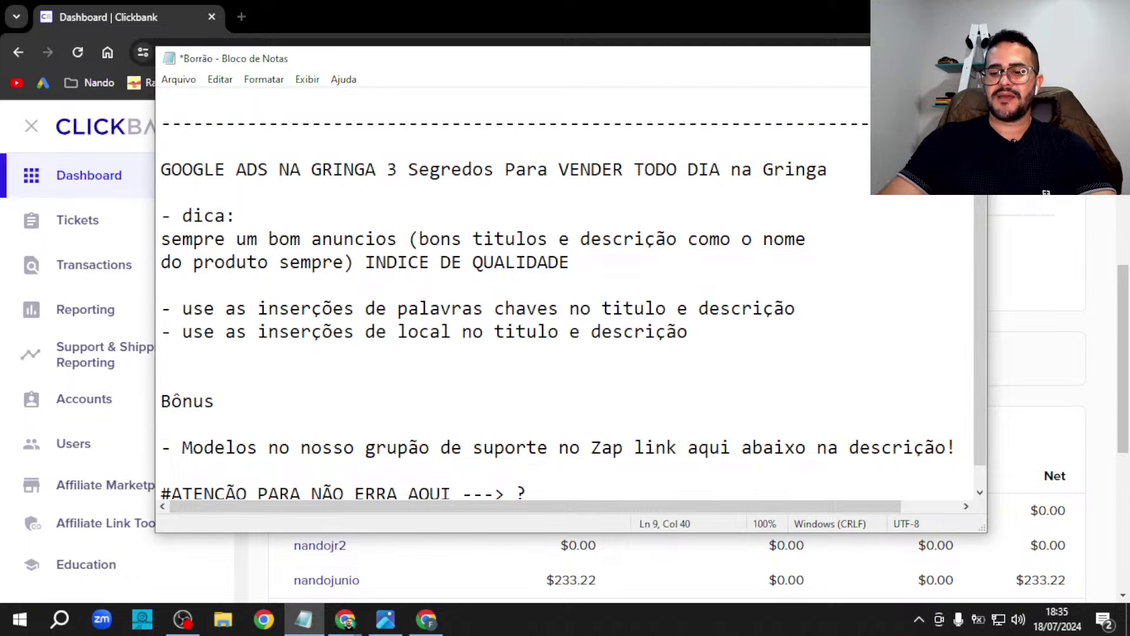
type("7")
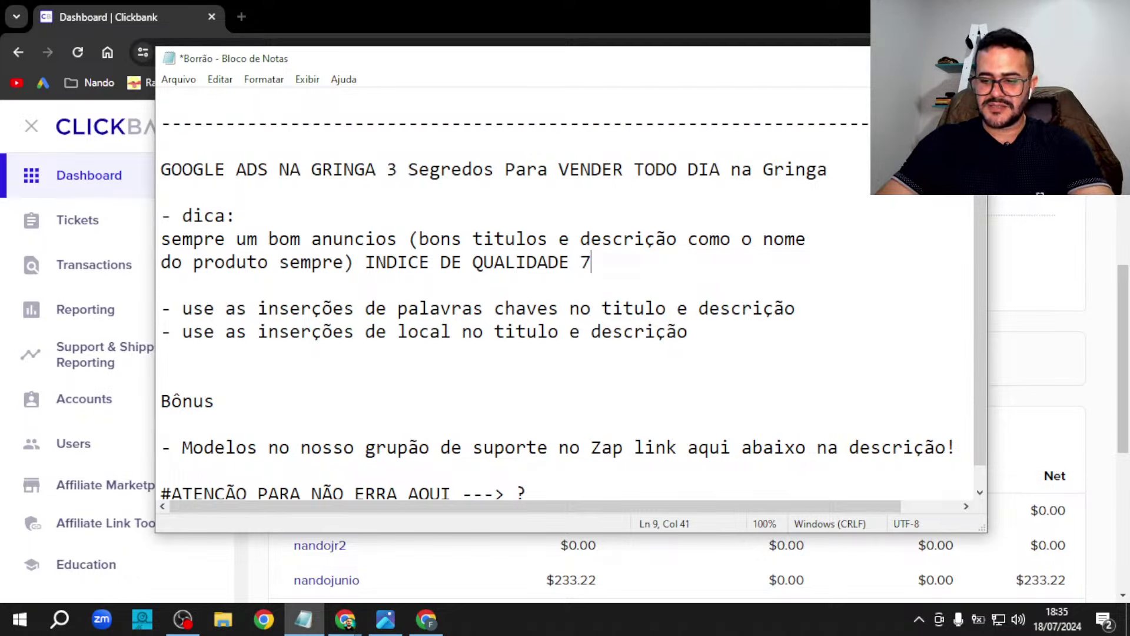
type("/10 ATE ")
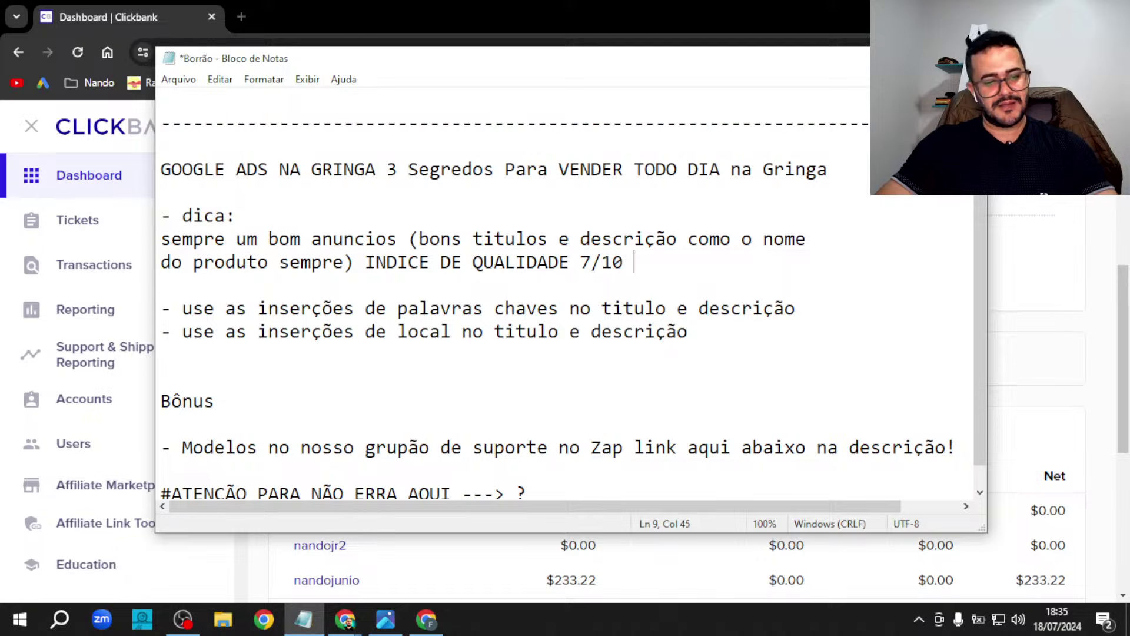
type("1010")
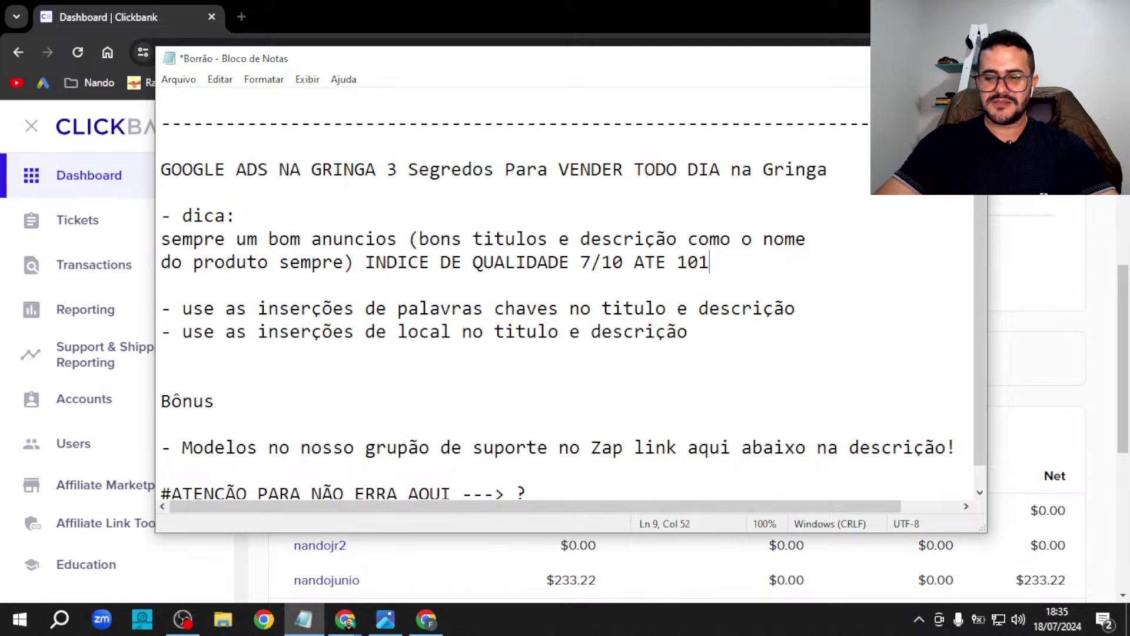
key("BackSpace")
key("BackSpace")
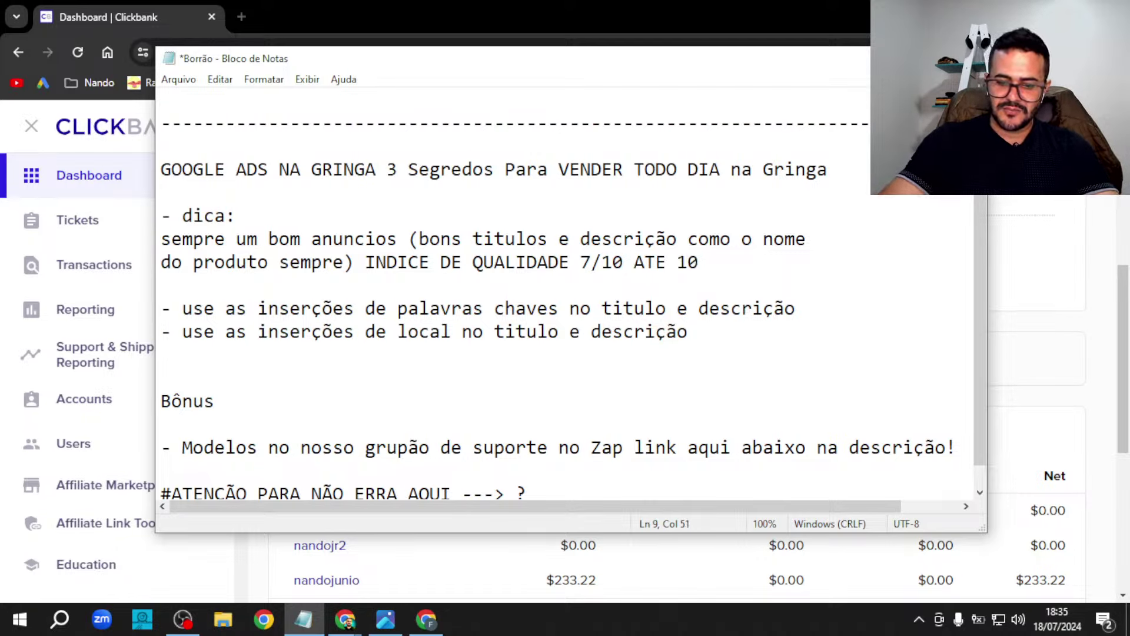
type("/10")
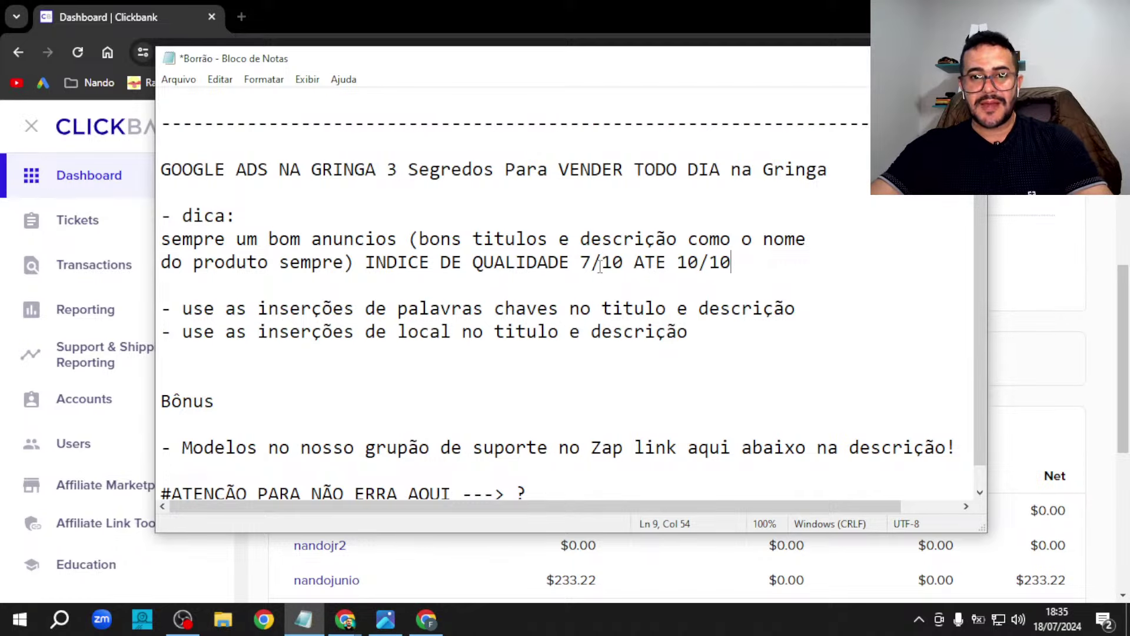
left_click_drag(580, 262, 783, 261)
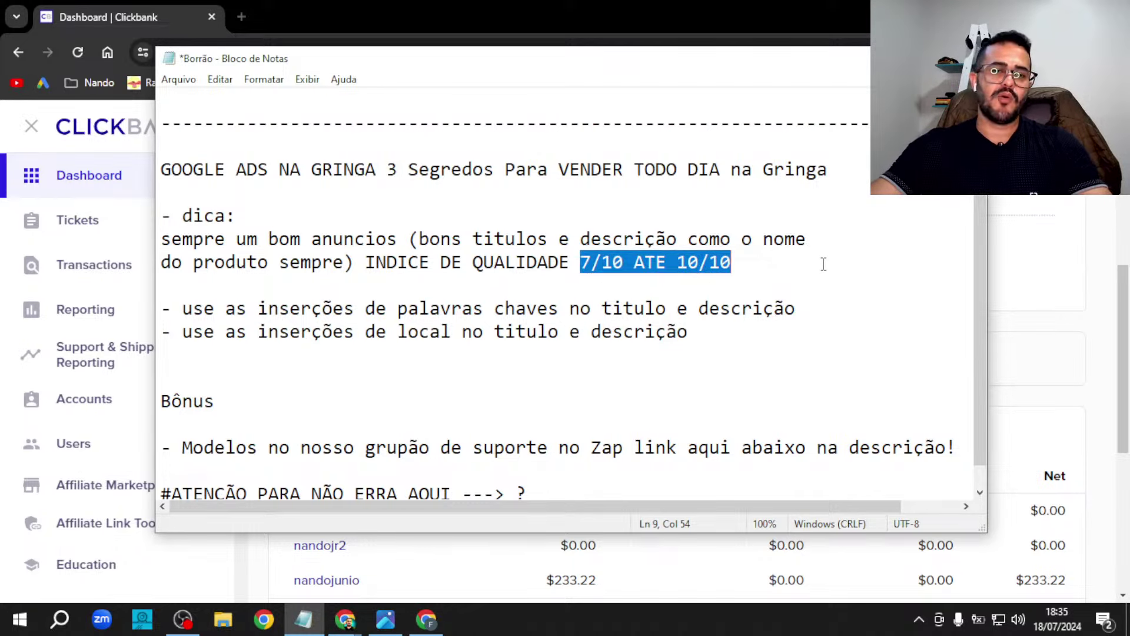
left_click(786, 263)
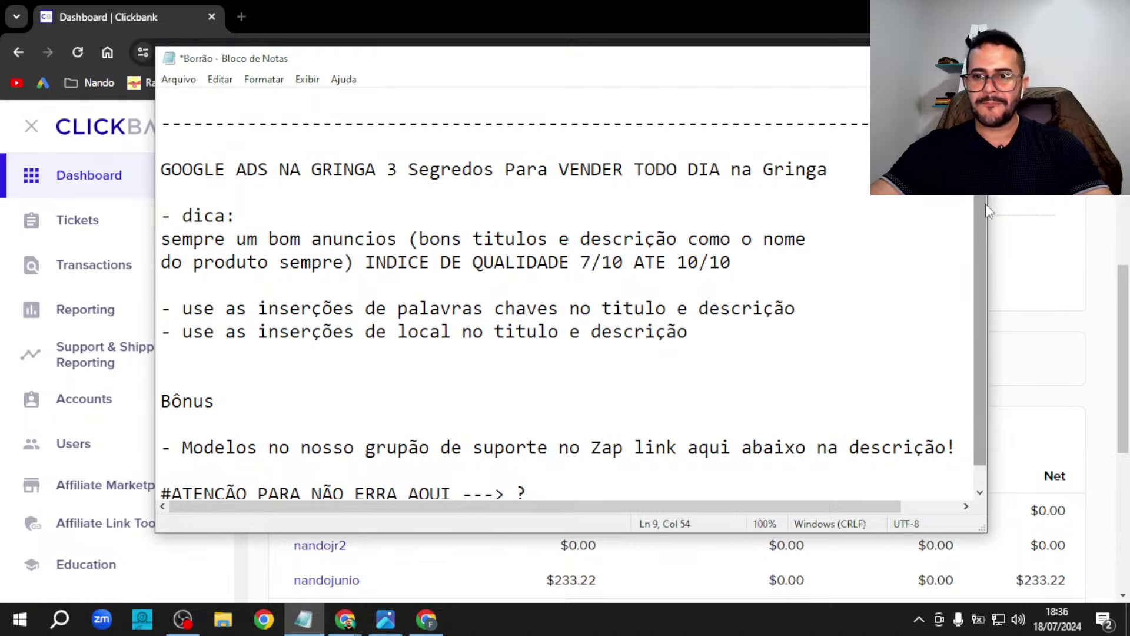
- Review the keyword and location insertion lines and the Bônus note about ad models in the Zap support group
left_click_drag(981, 203, 989, 223)
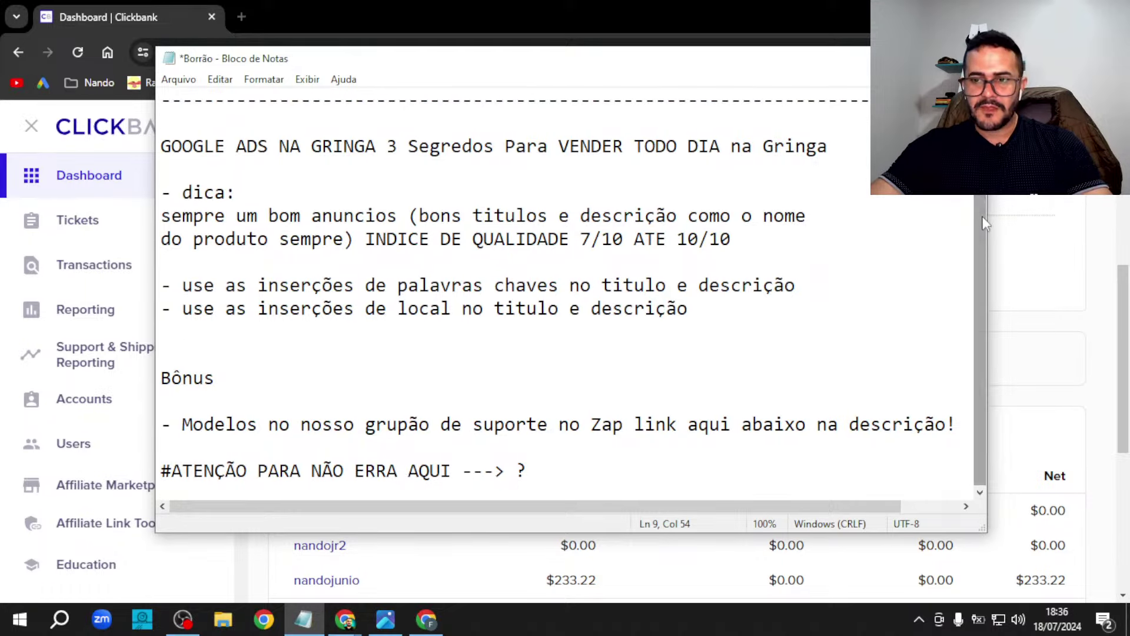
left_click_drag(187, 287, 779, 307)
left_click(778, 307)
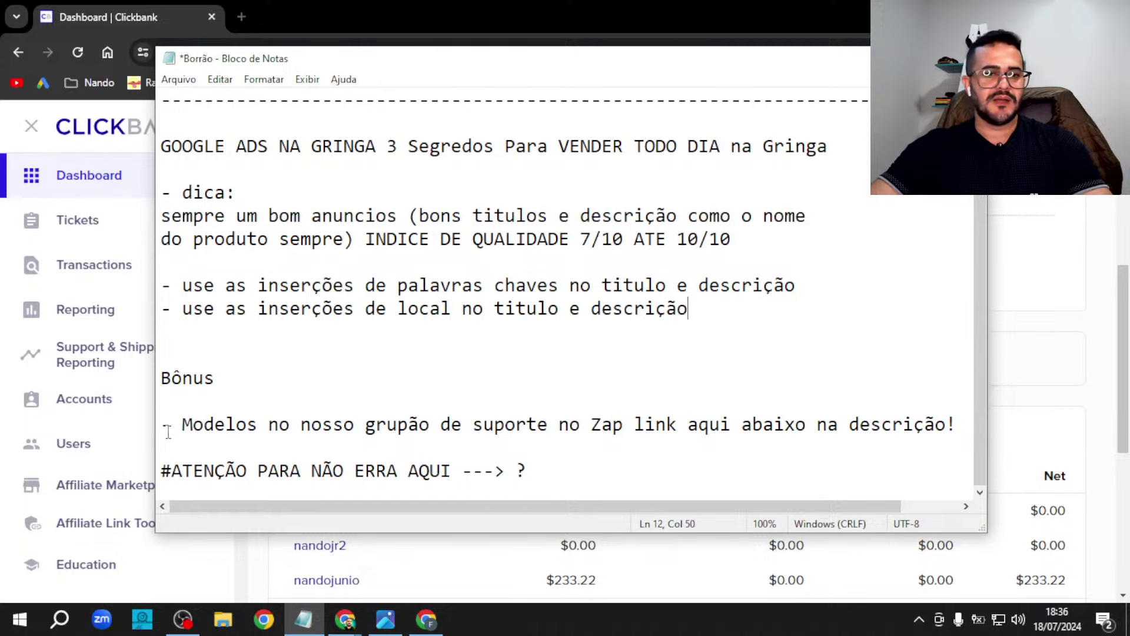
left_click_drag(269, 424, 518, 431)
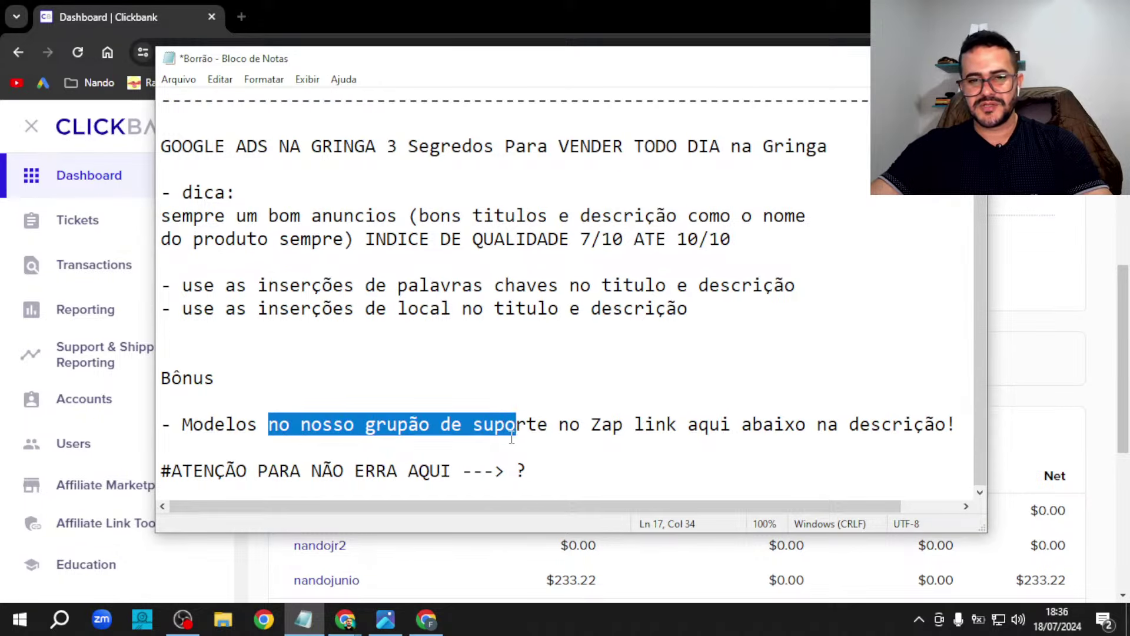
left_click(516, 434)
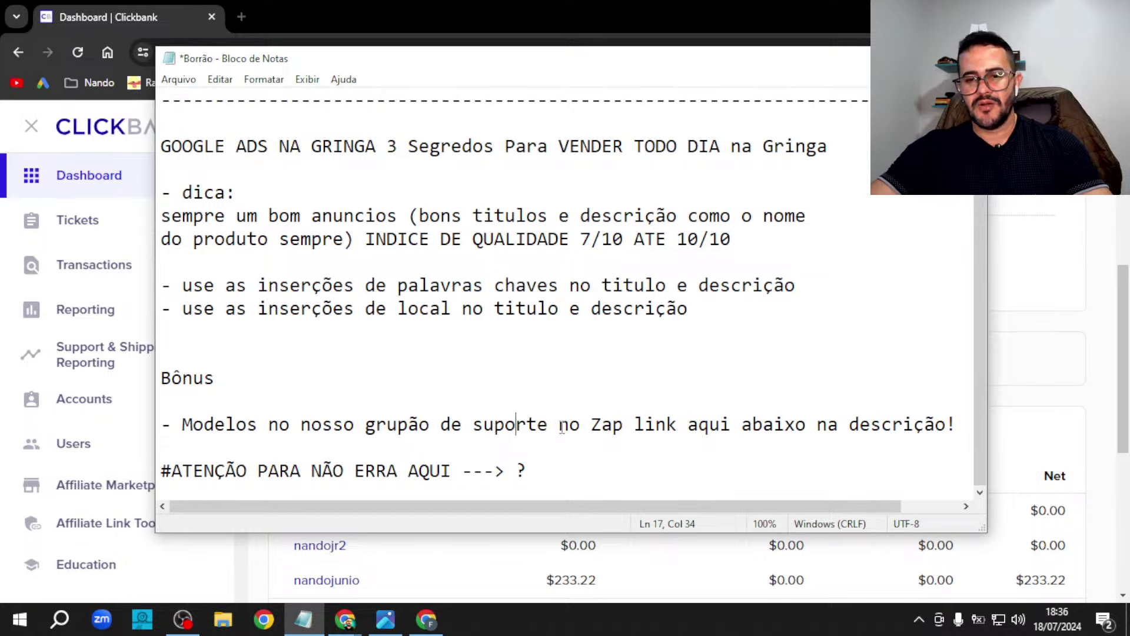
left_click(590, 425)
left_click_drag(589, 425, 624, 427)
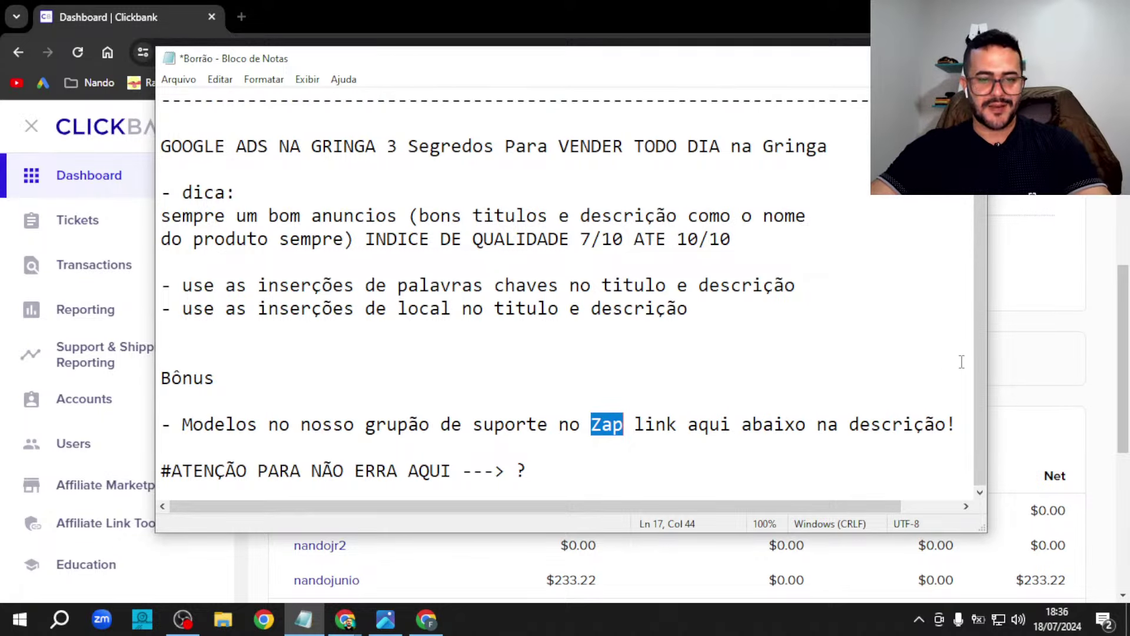
- Switch to Google Ads, show the TitanFlow campaign's ads and open its responsive search ad for editing
left_click(426, 619)
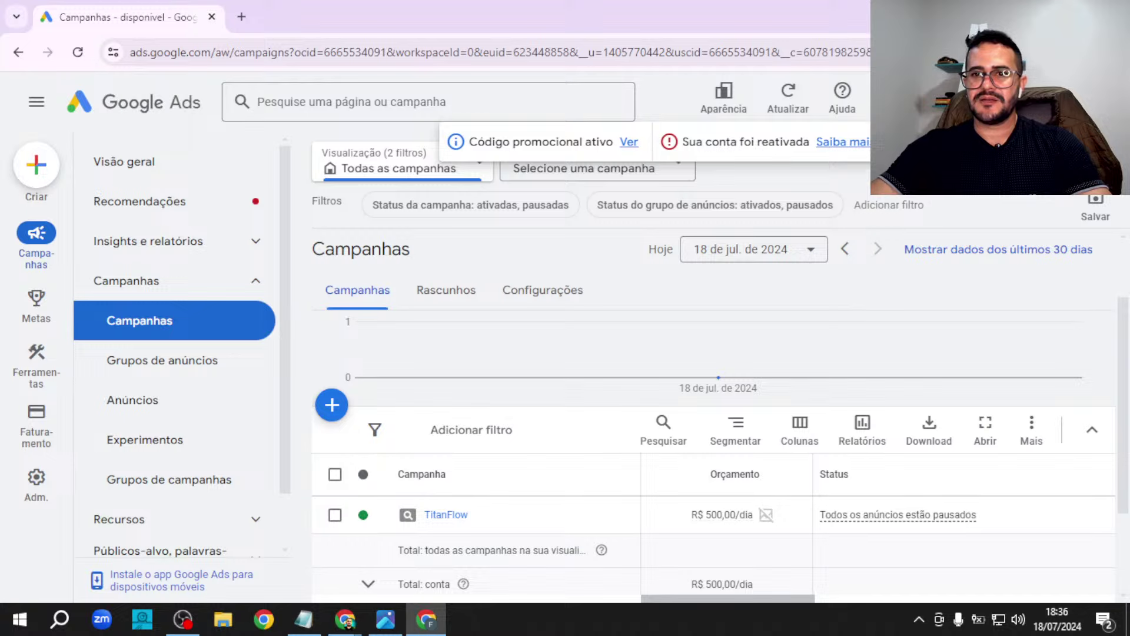
left_click(675, 175)
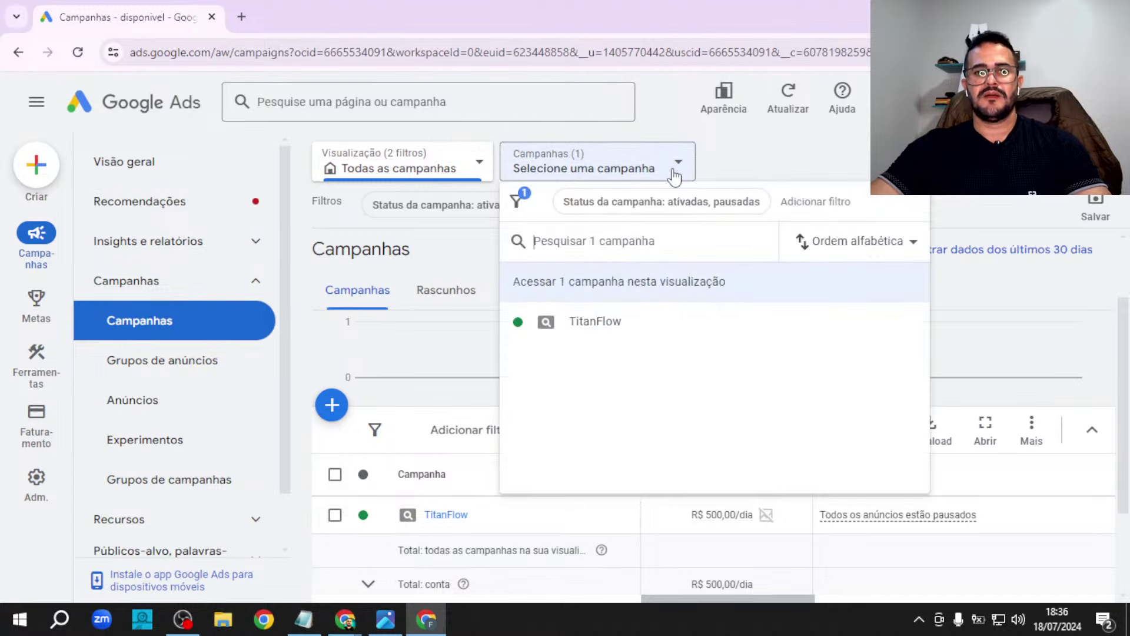
left_click(618, 323)
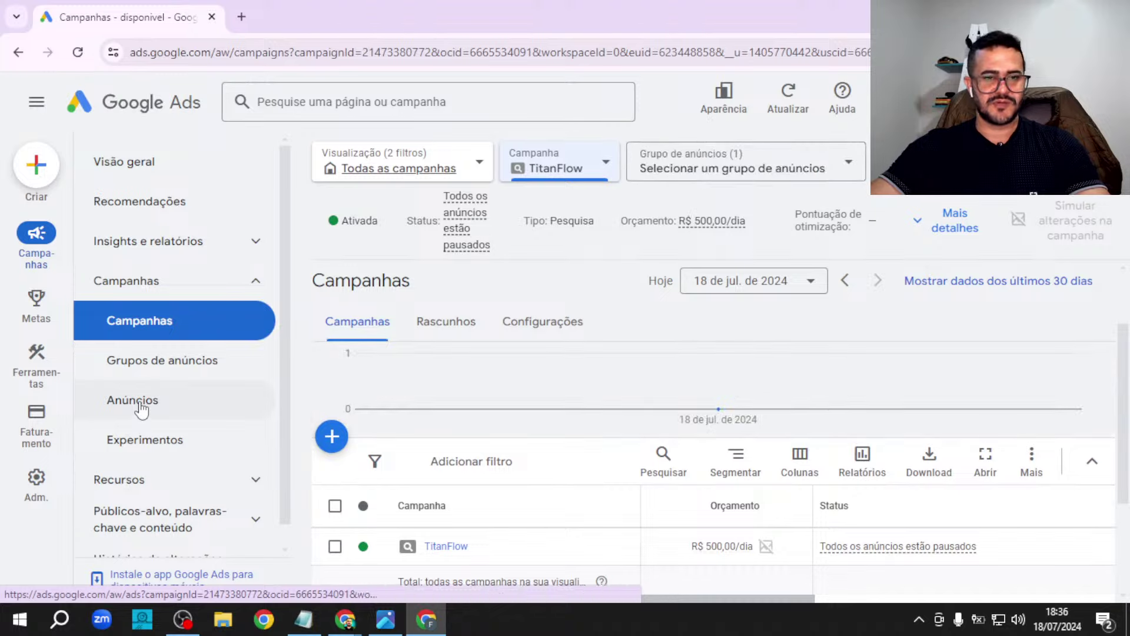
left_click(140, 403)
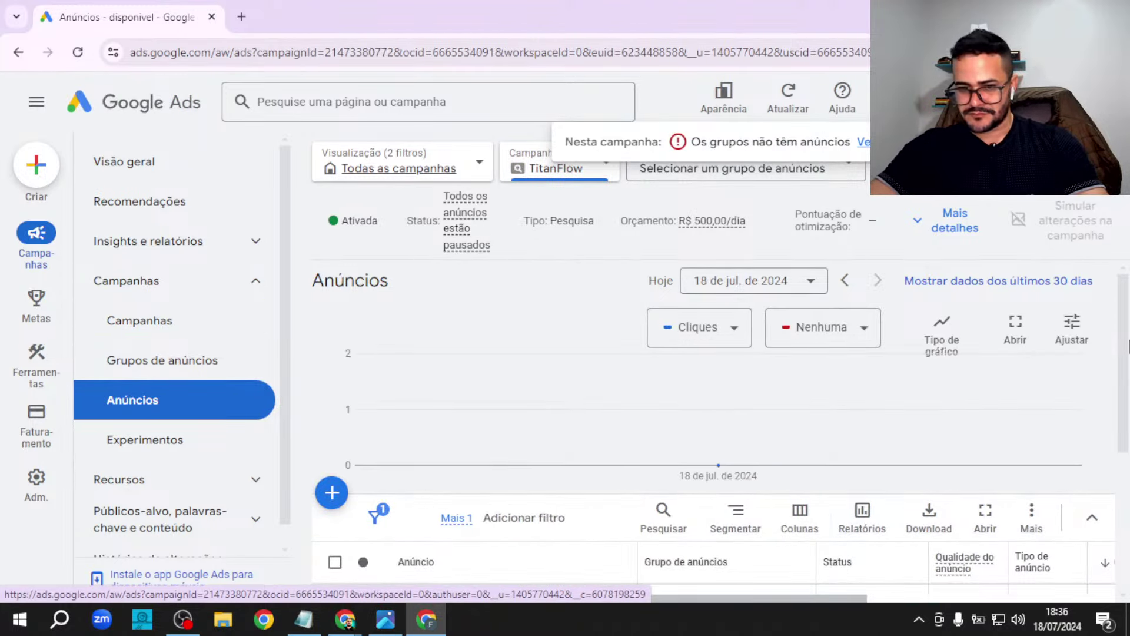
scroll(643, 449, "down", 3)
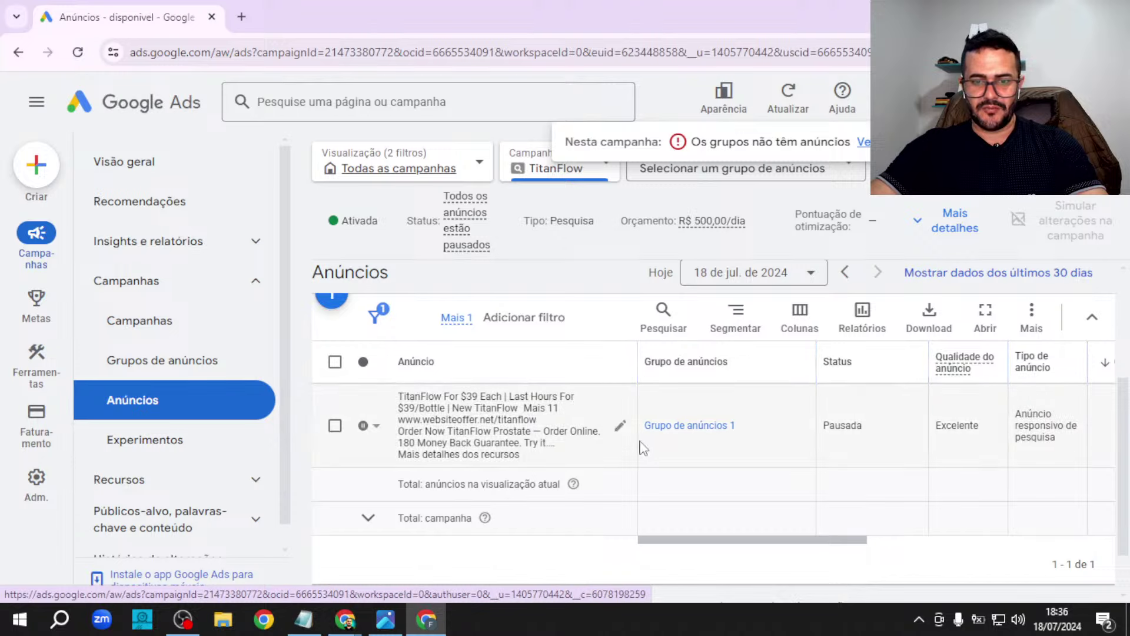
left_click(620, 426)
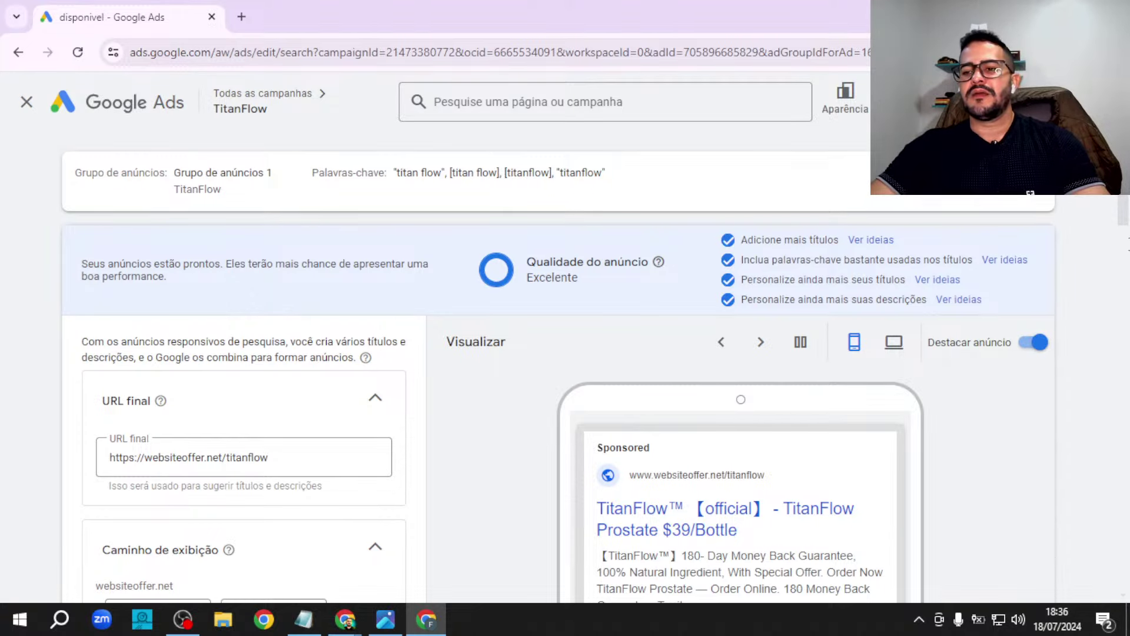
- Open the ad's final URL in a new browser tab to view the landing page, and return to the ad editor
scroll(1129, 206, "down", 2)
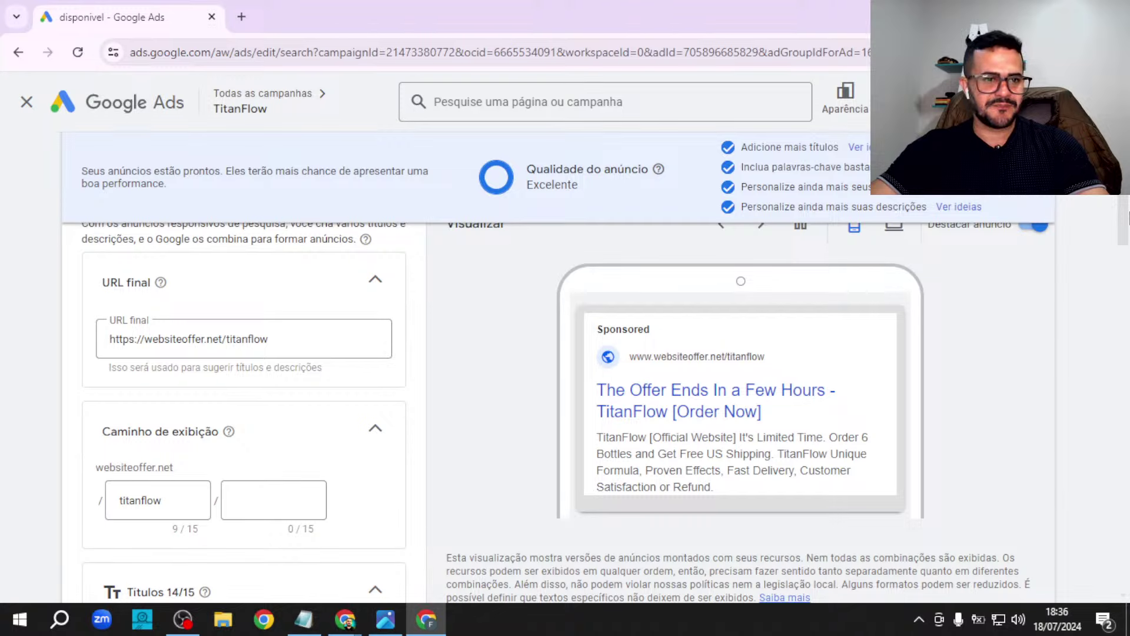
left_click(323, 338)
key("ctrl+a")
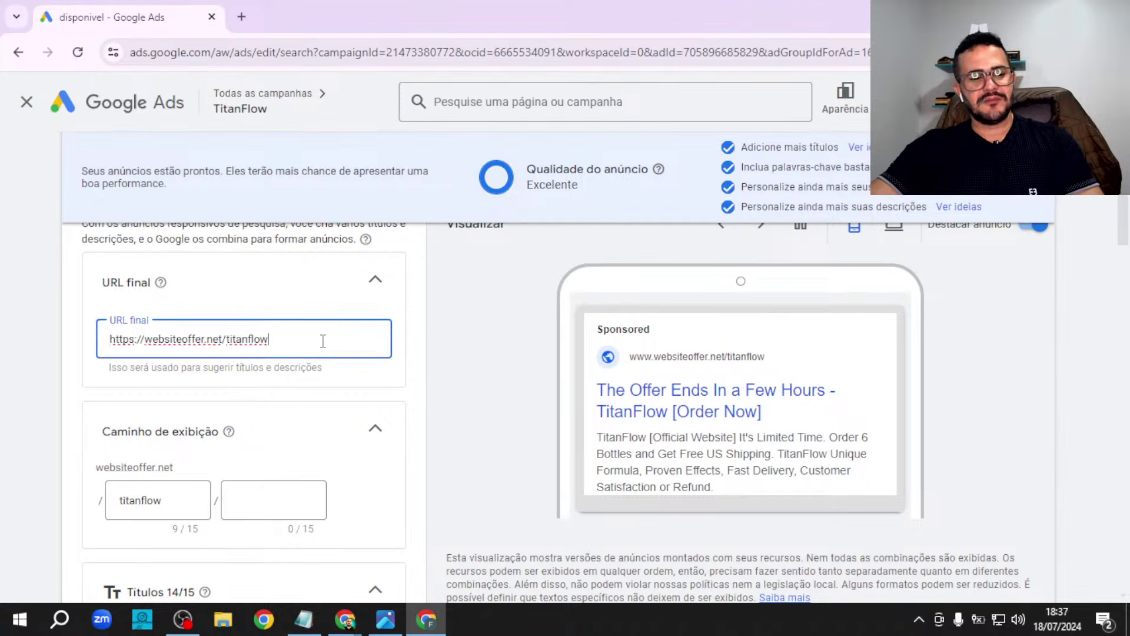
key("ctrl+c")
left_click(242, 17)
key("ctrl+v")
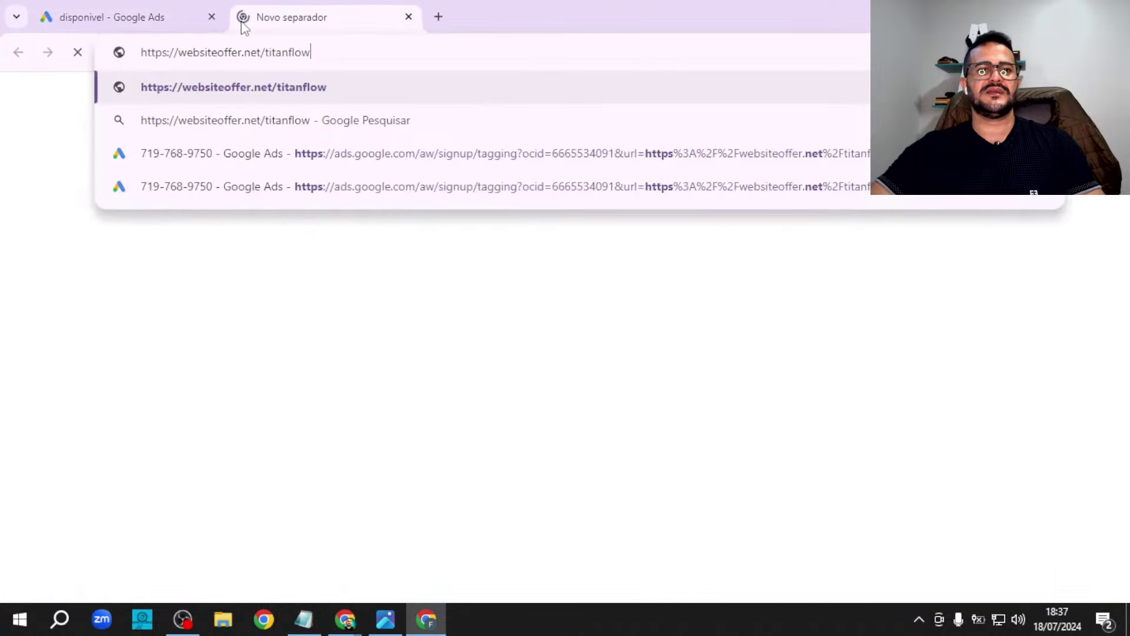
key("Return")
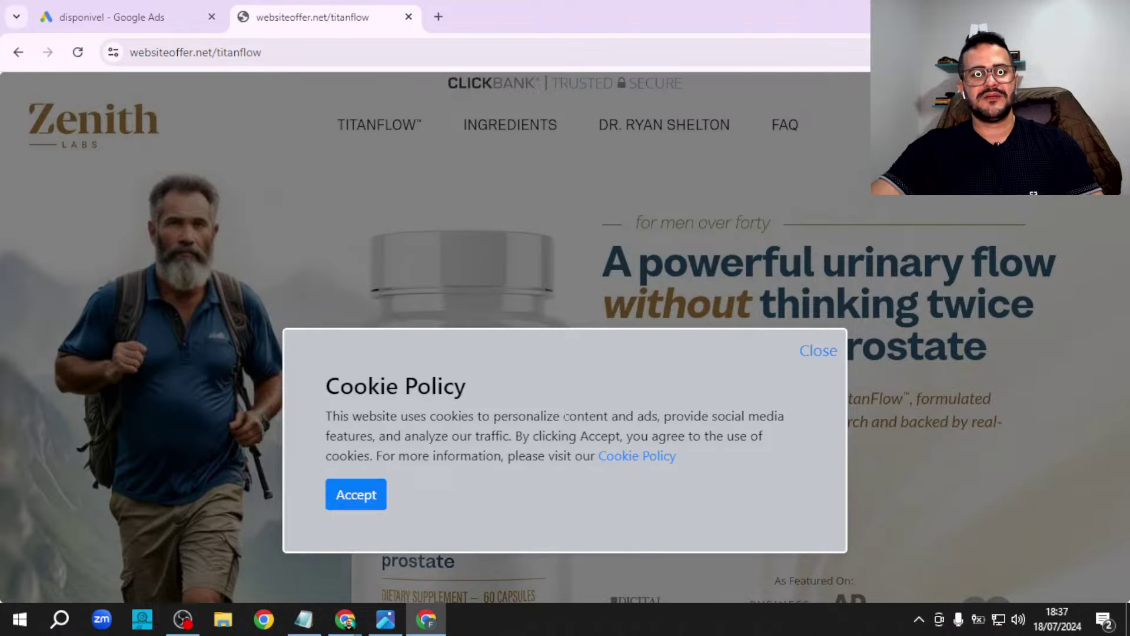
left_click(408, 16)
left_click(450, 374)
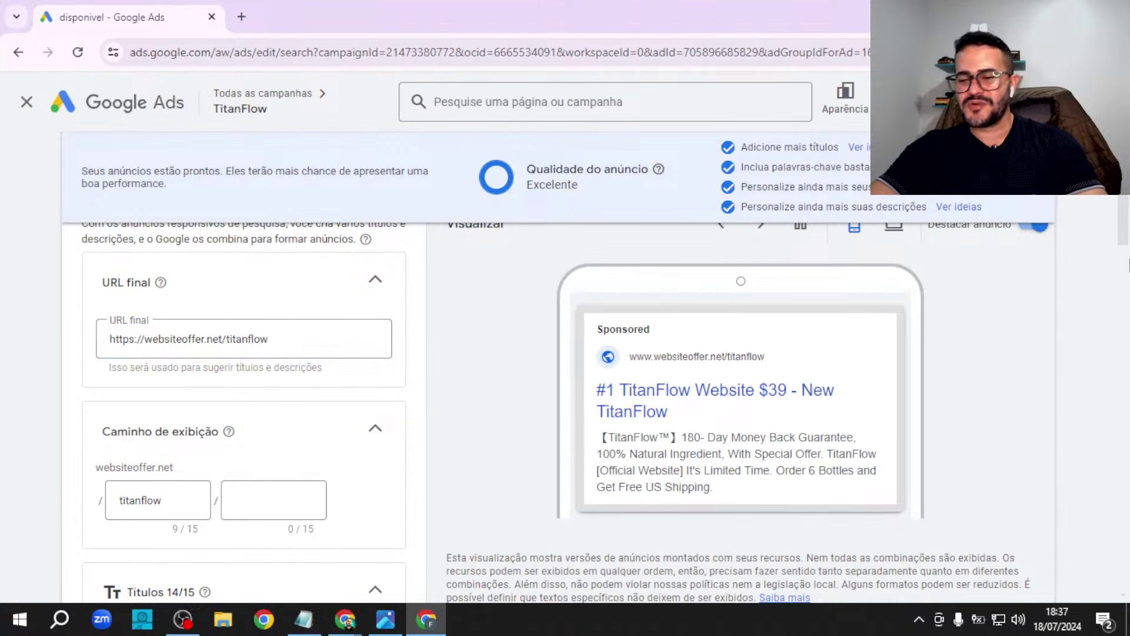
- Review the responsive search ad's headlines from the first one through the empty last slot, down to the descriptions
left_click_drag(1128, 203, 1069, 355)
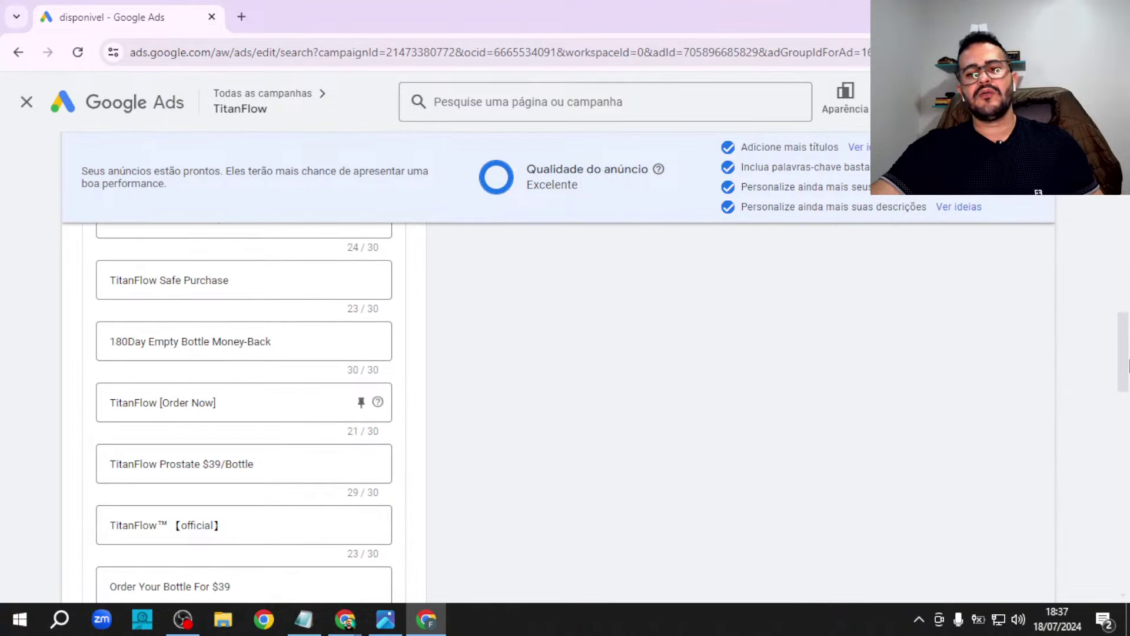
scroll(1128, 365, "down", 8)
scroll(1128, 362, "up", 11)
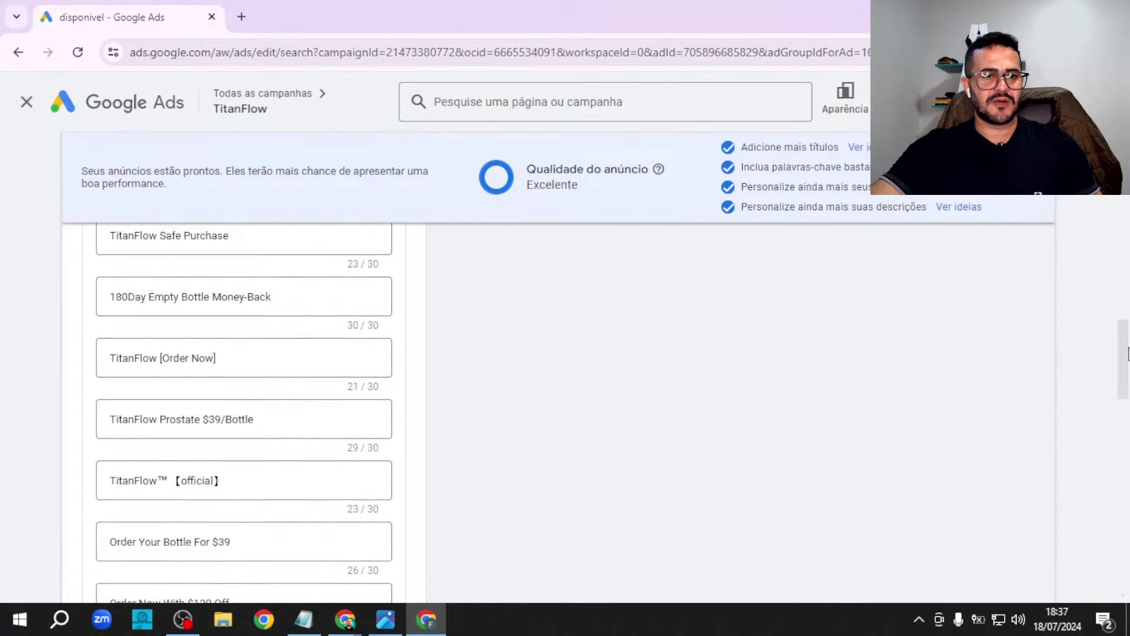
scroll(1128, 360, "down", 8)
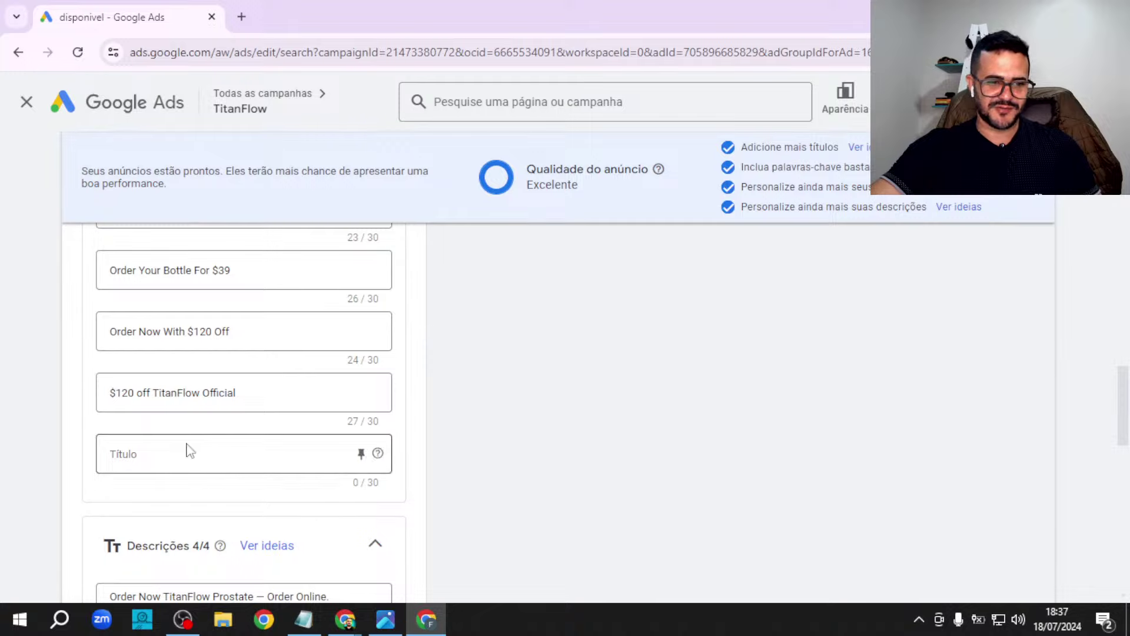
left_click(184, 452)
scroll(1128, 441, "down", 4)
scroll(1129, 383, "up", 9)
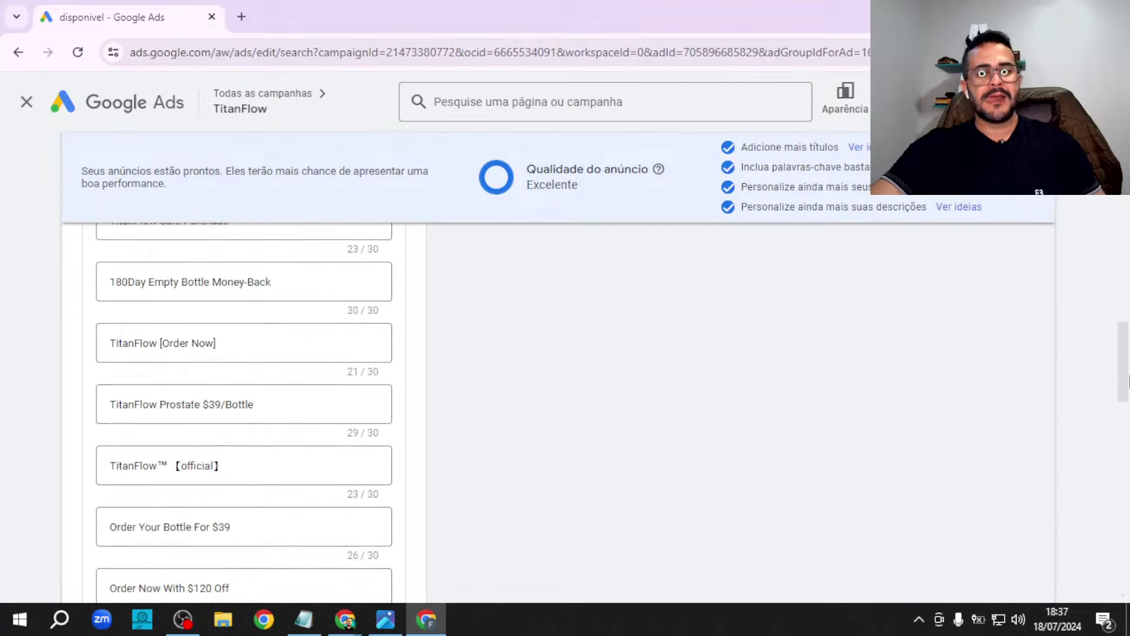
scroll(1128, 353, "up", 10)
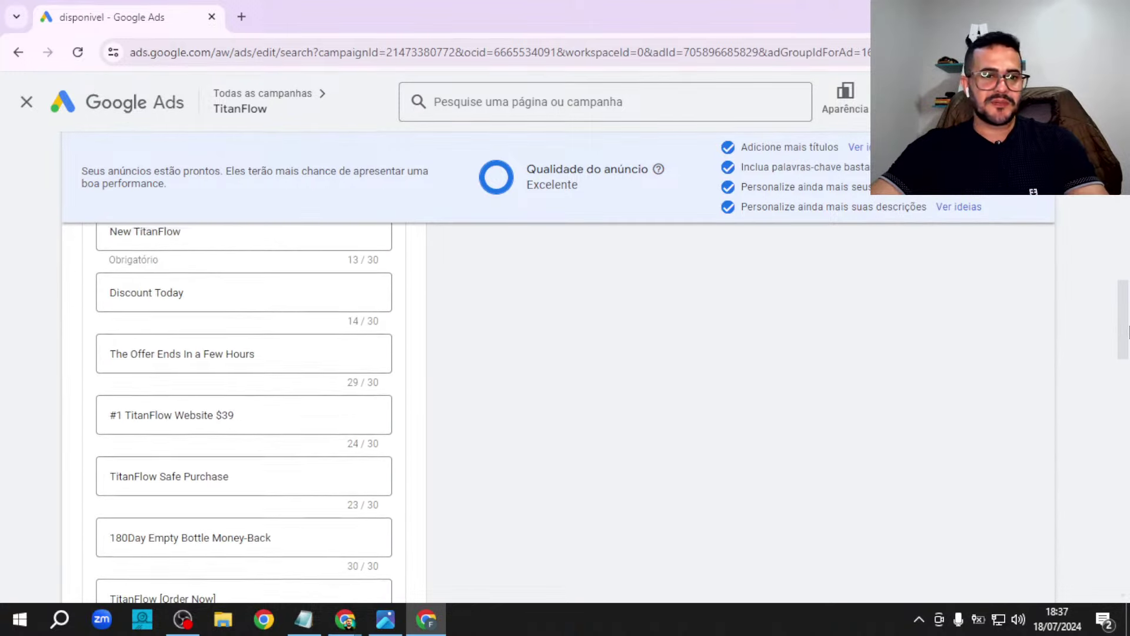
scroll(1106, 300, "down", 2)
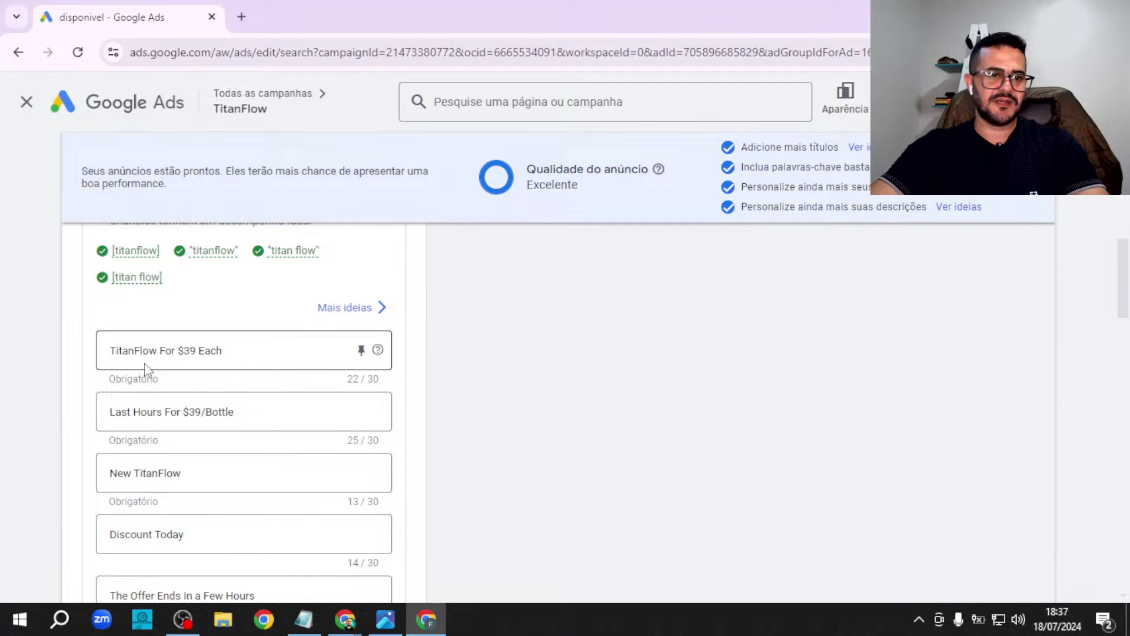
- Examine the keyword "TitanFlow" and the price wording in the first headline, and compare them with the ad preview and suggested keywords
left_click_drag(157, 354, 45, 356)
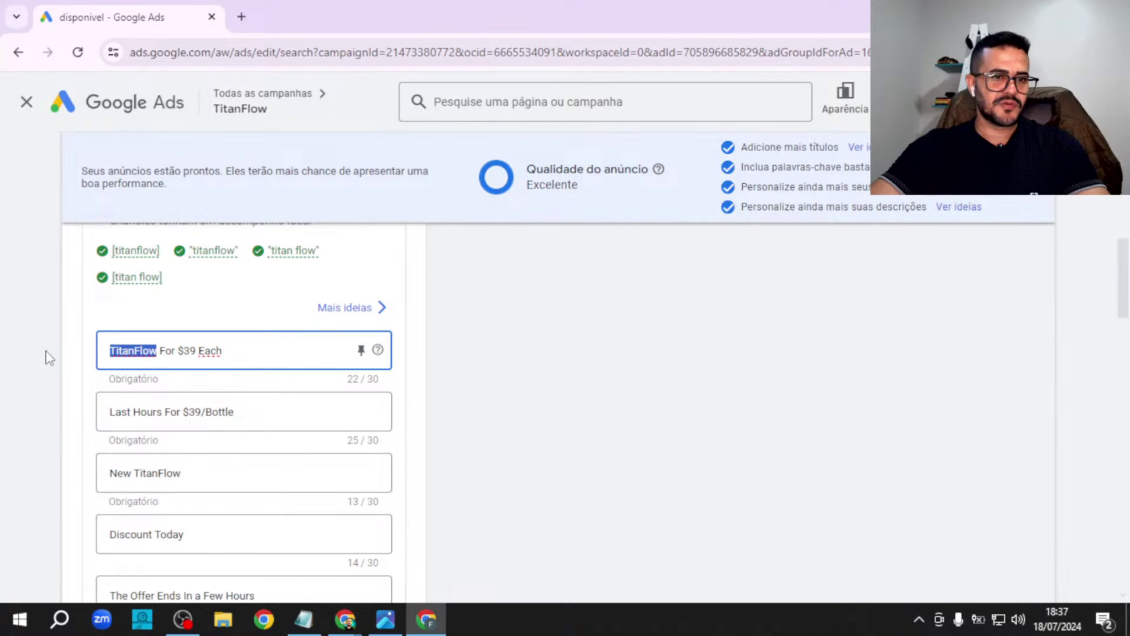
left_click(247, 352)
left_click_drag(168, 354, 234, 351)
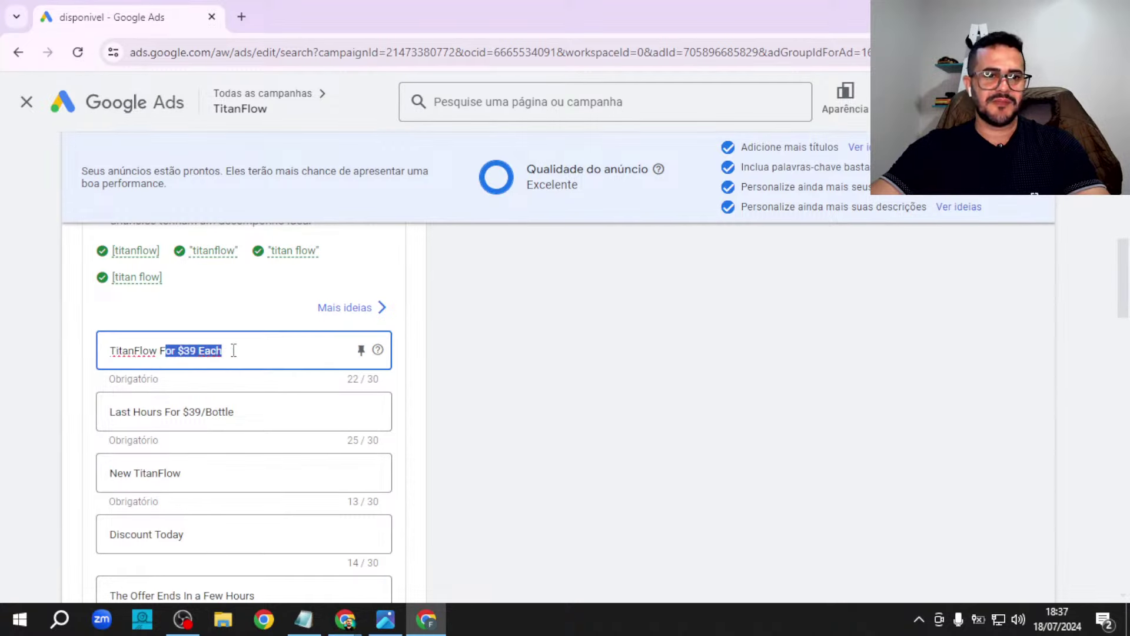
left_click(270, 350)
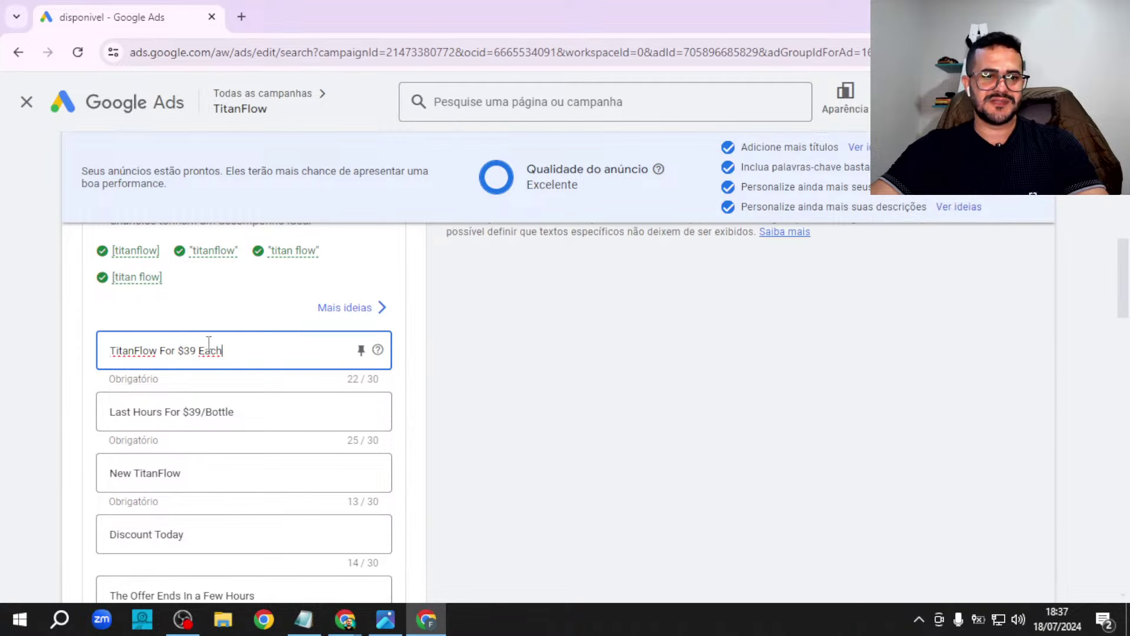
scroll(1106, 353, "up", 3)
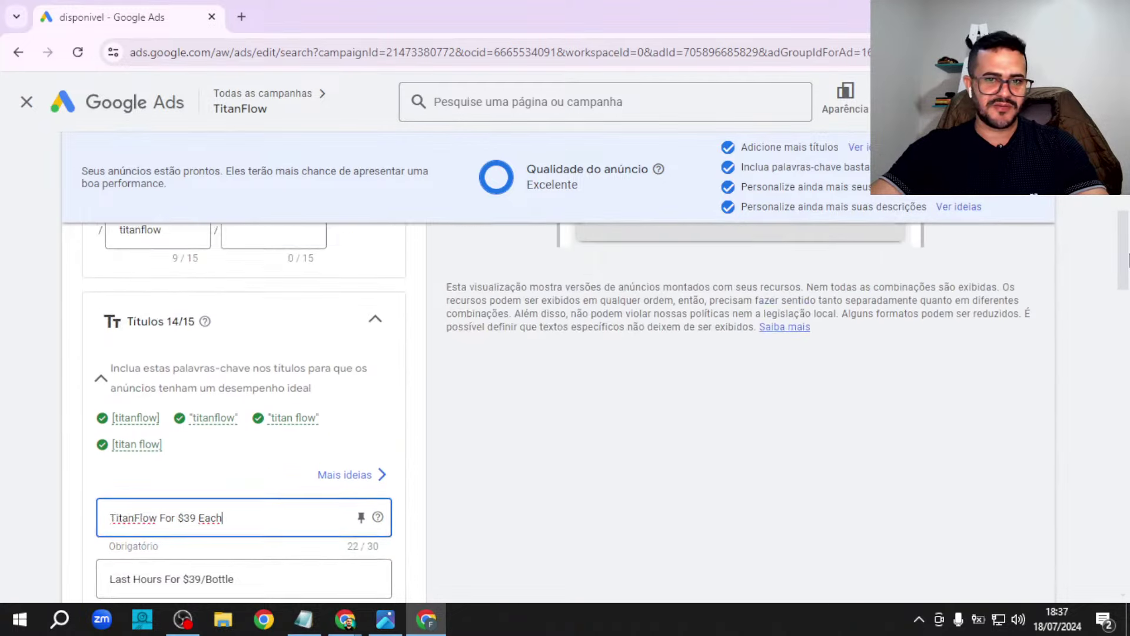
left_click_drag(1127, 259, 1126, 282)
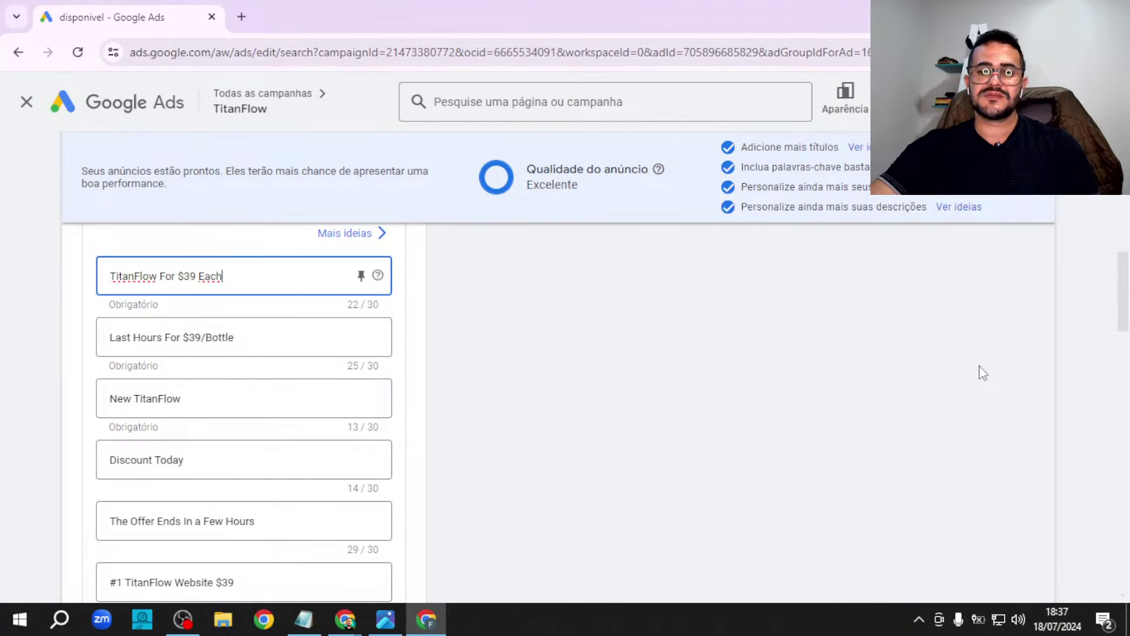
left_click_drag(1124, 285, 1127, 232)
scroll(1127, 232, "up", 1)
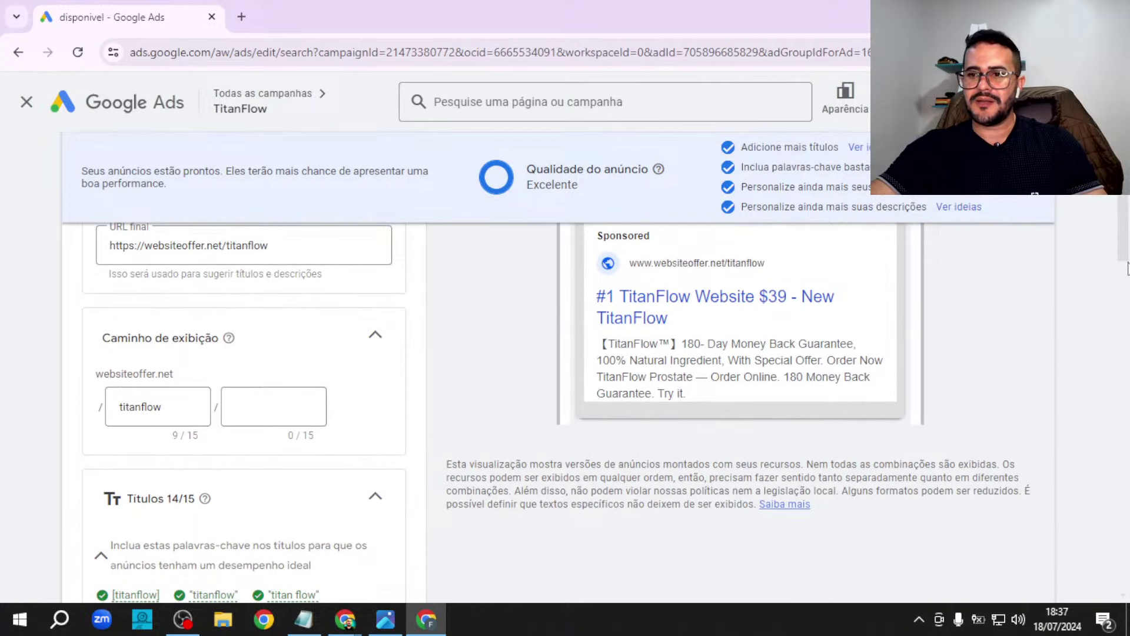
left_click_drag(1127, 229, 1124, 279)
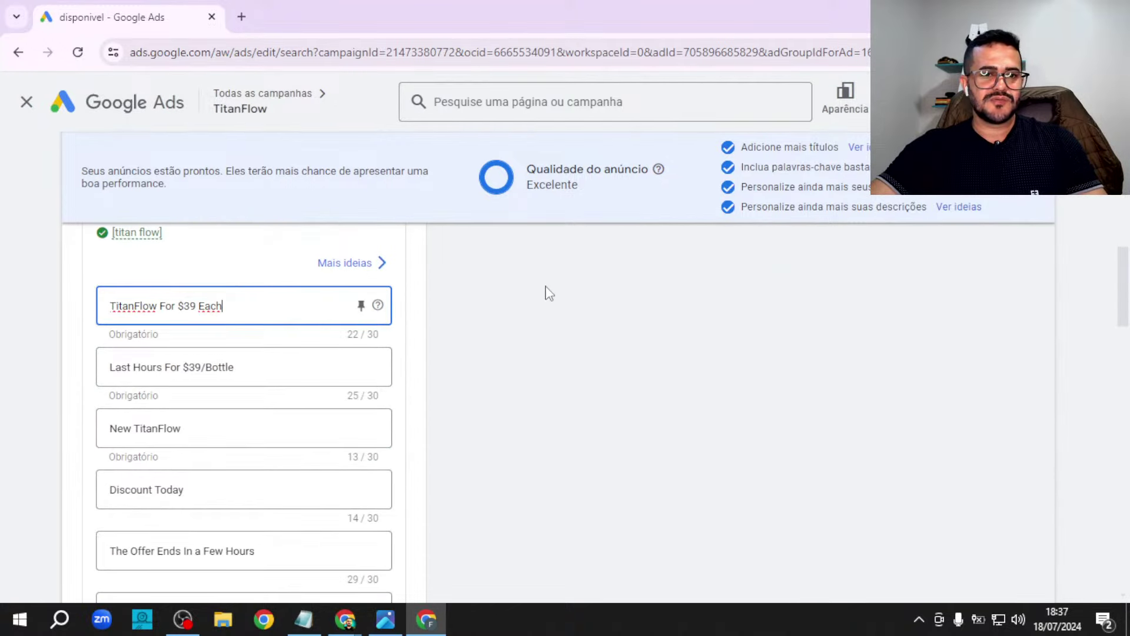
- Pin the headlines "TitanFlow For $39 Each" and "New TitanFlow" to show only in position 1
left_click(361, 306)
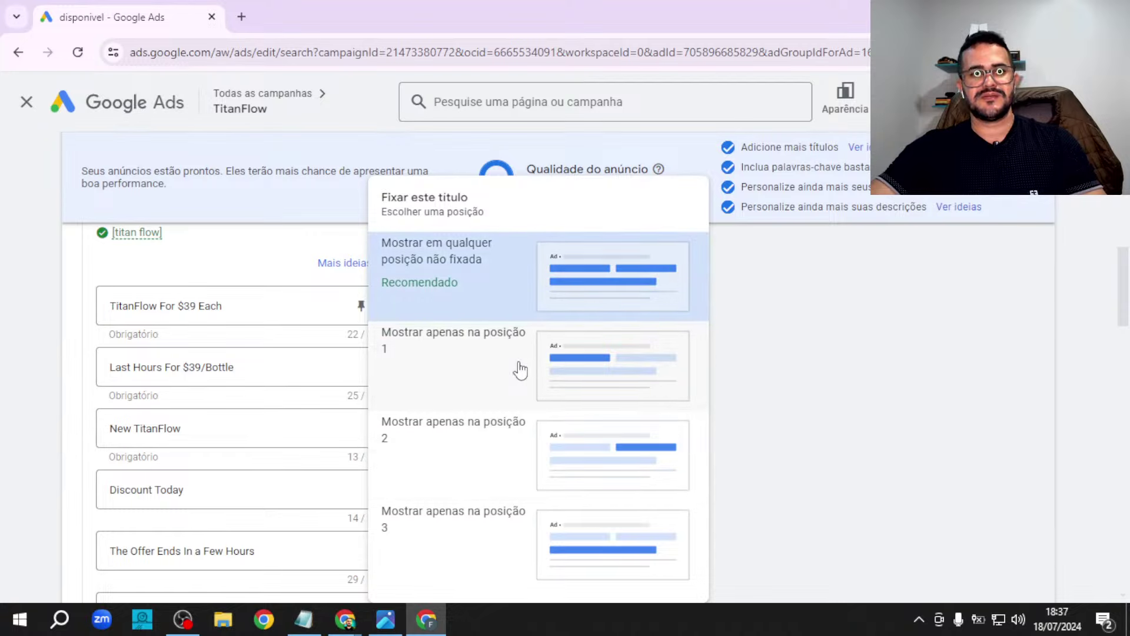
left_click(508, 366)
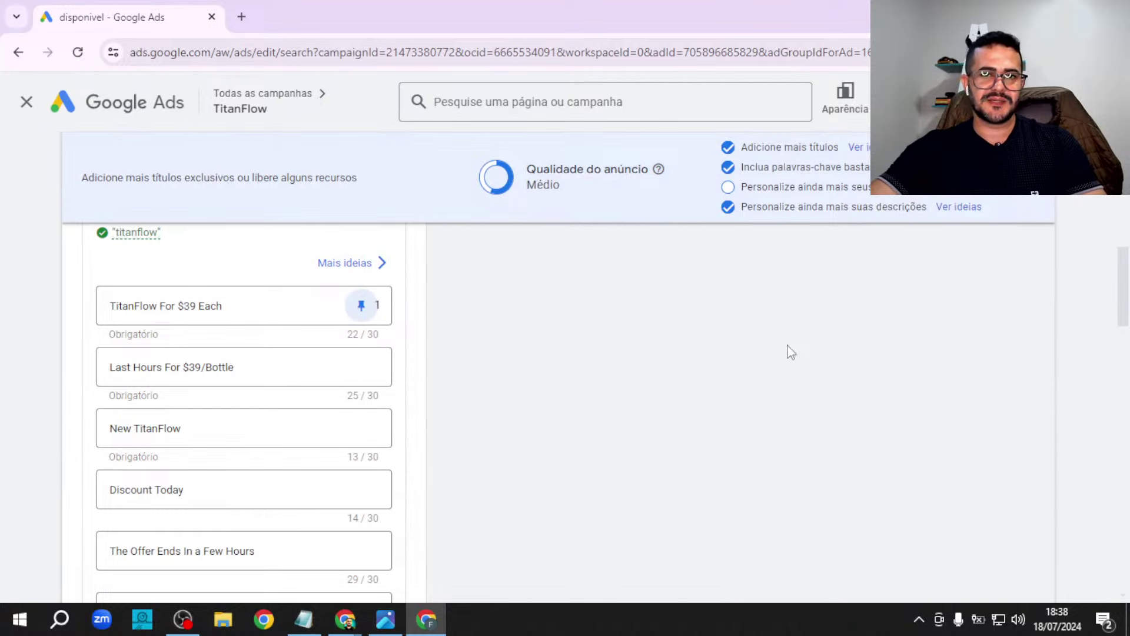
left_click_drag(1128, 294, 1128, 300)
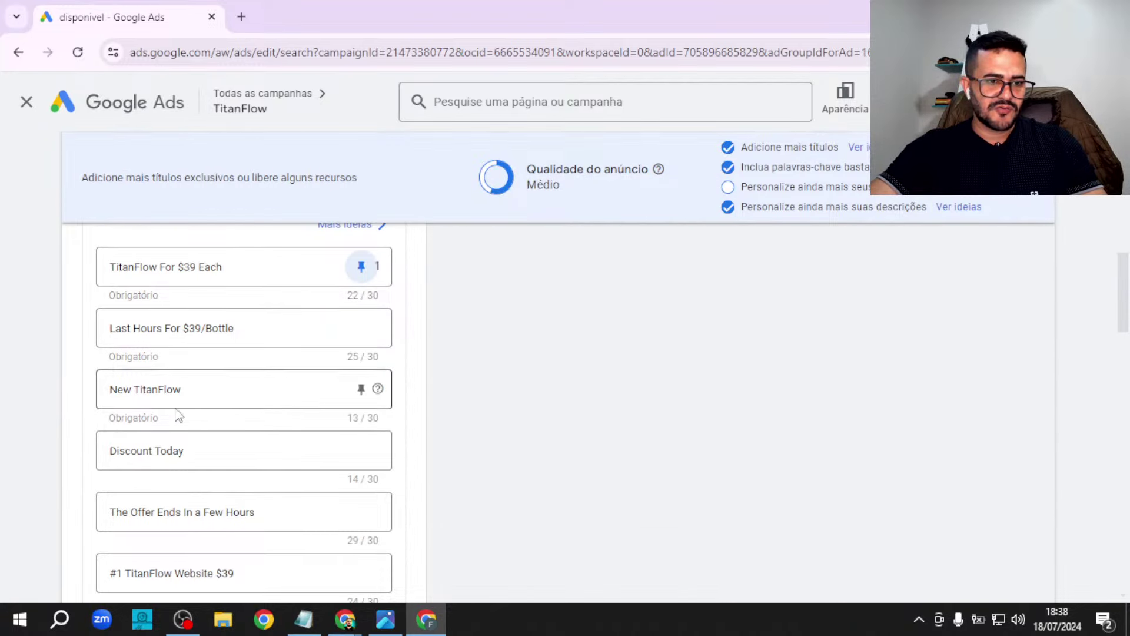
double_click(138, 389)
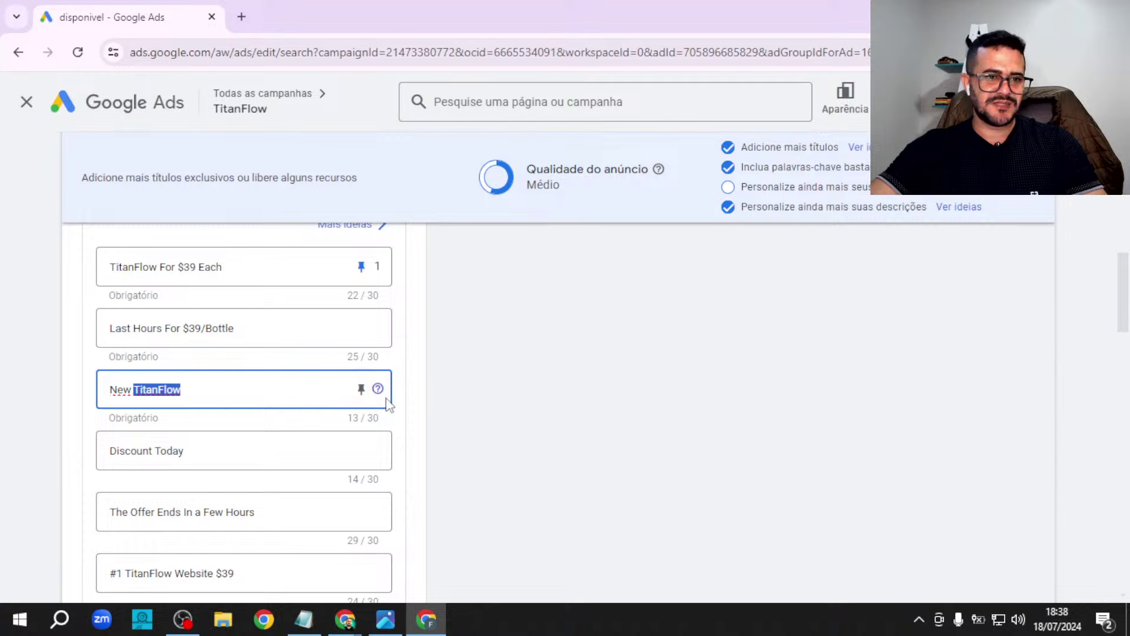
left_click(361, 390)
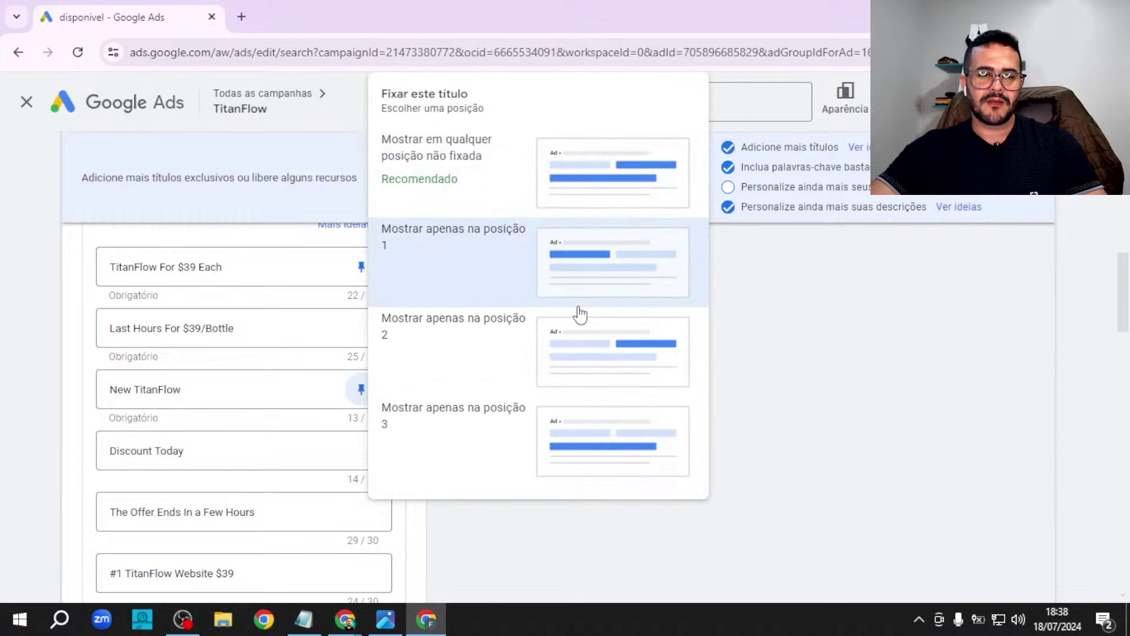
left_click(575, 306)
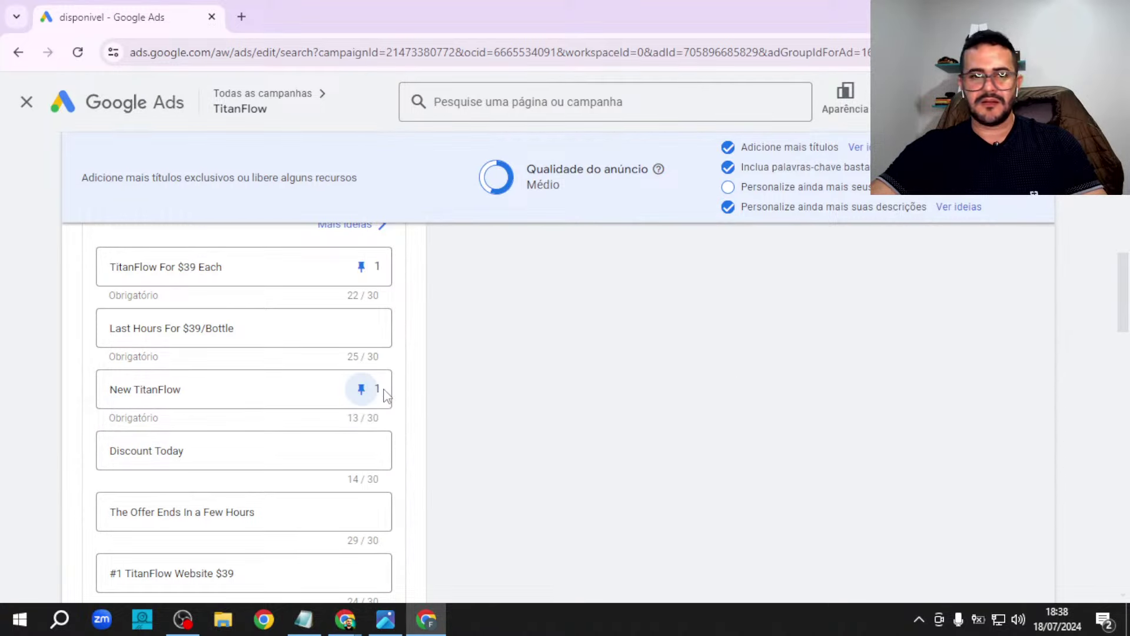
- Swap the second and third headlines' texts, putting "New TitanFlow" second and "Last Hours For $39/Bottle" third
left_click_drag(206, 392, 88, 399)
key("ctrl+c")
key("BackSpace")
left_click(285, 327)
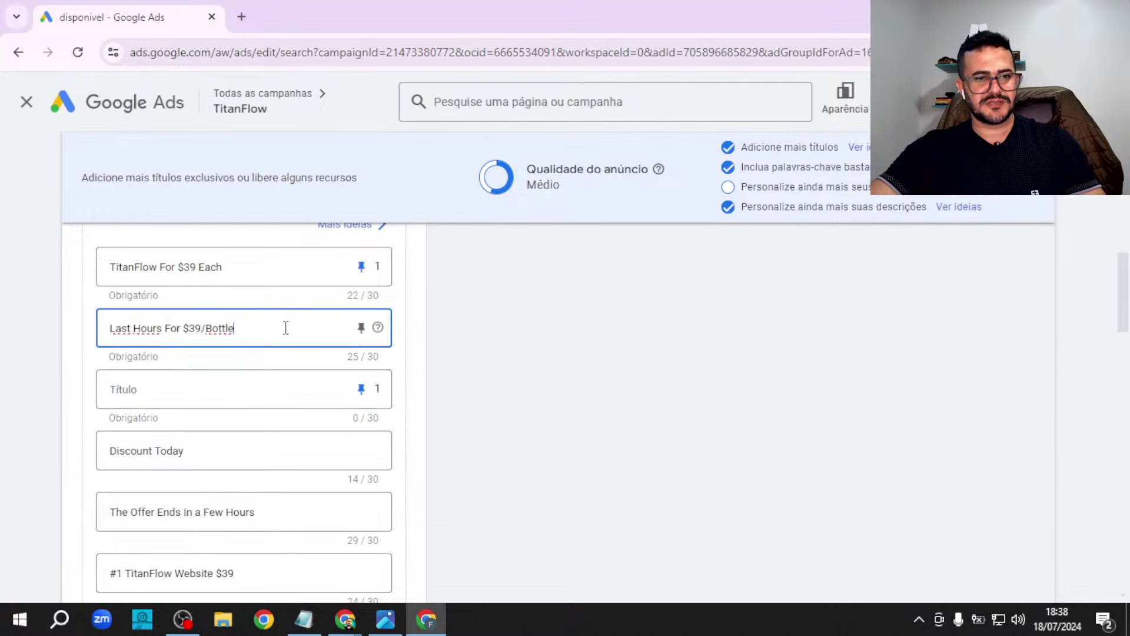
key("ctrl+v")
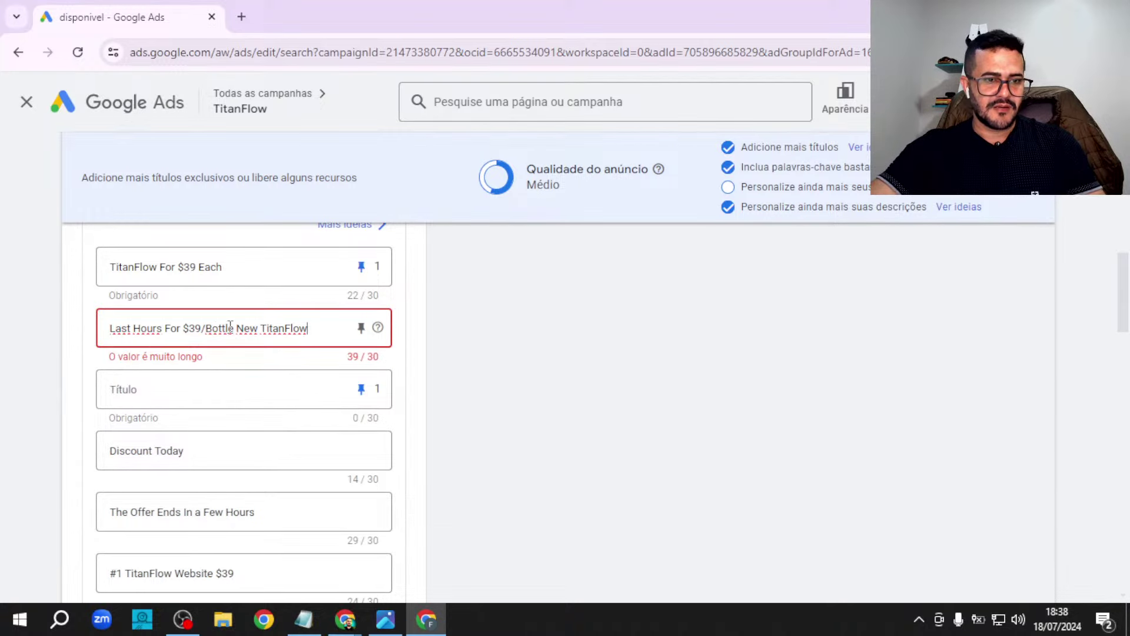
left_click_drag(234, 328, 101, 340)
key("ctrl+c")
key("BackSpace")
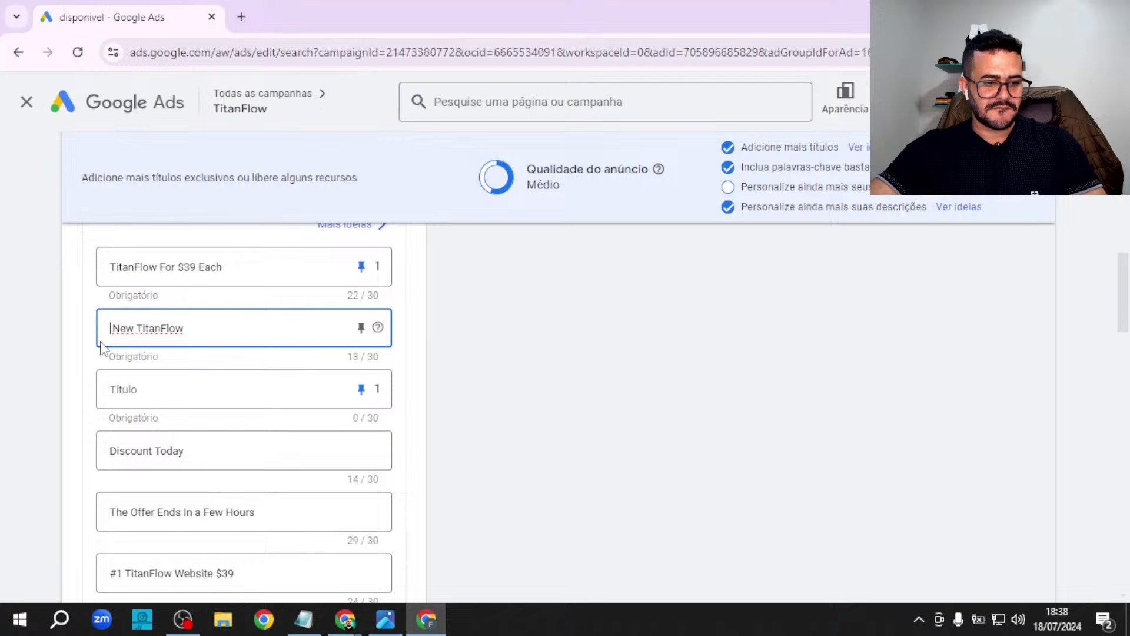
left_click(206, 400)
key("ctrl+v")
- Let "Last Hours For $39/Bottle" show in any unpinned position and pin "New TitanFlow" to position 1
left_click(361, 389)
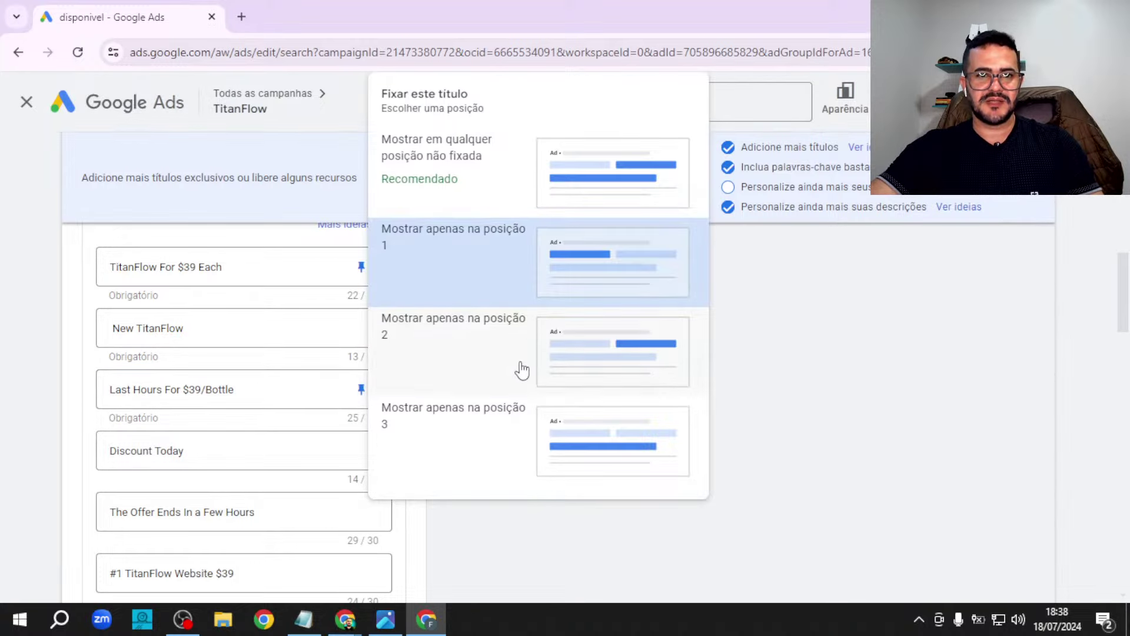
left_click(476, 177)
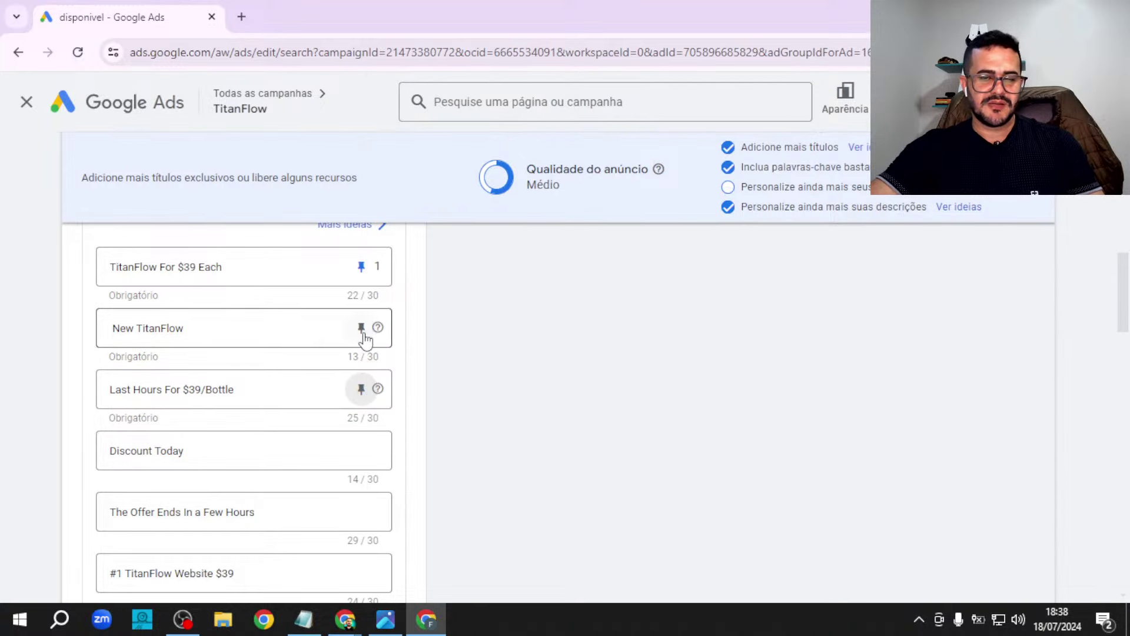
left_click(361, 328)
left_click(452, 355)
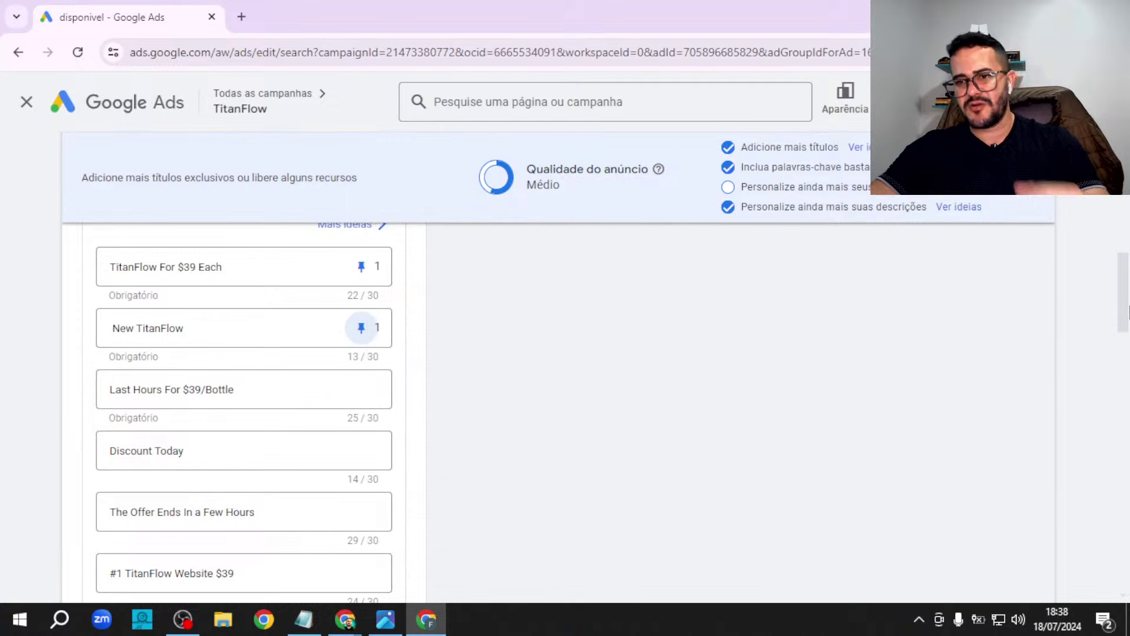
- Remove the word "Each" from the first headline and check the headline combinations in the ad preview
scroll(1128, 266, "up", 3)
scroll(1129, 266, "up", 5)
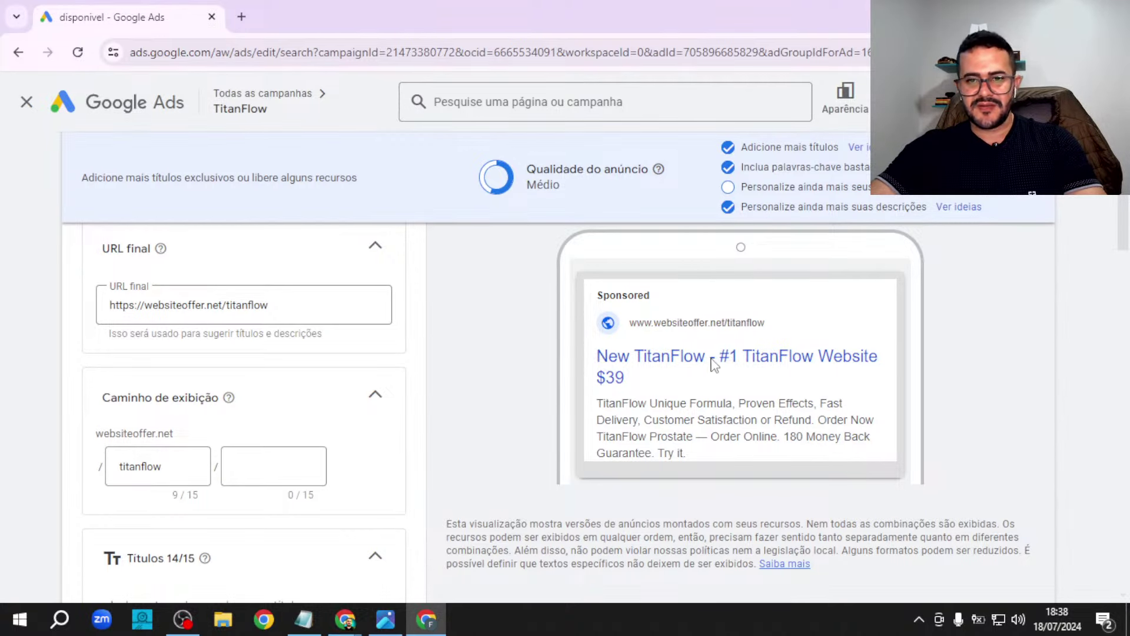
scroll(1127, 232, "down", 5)
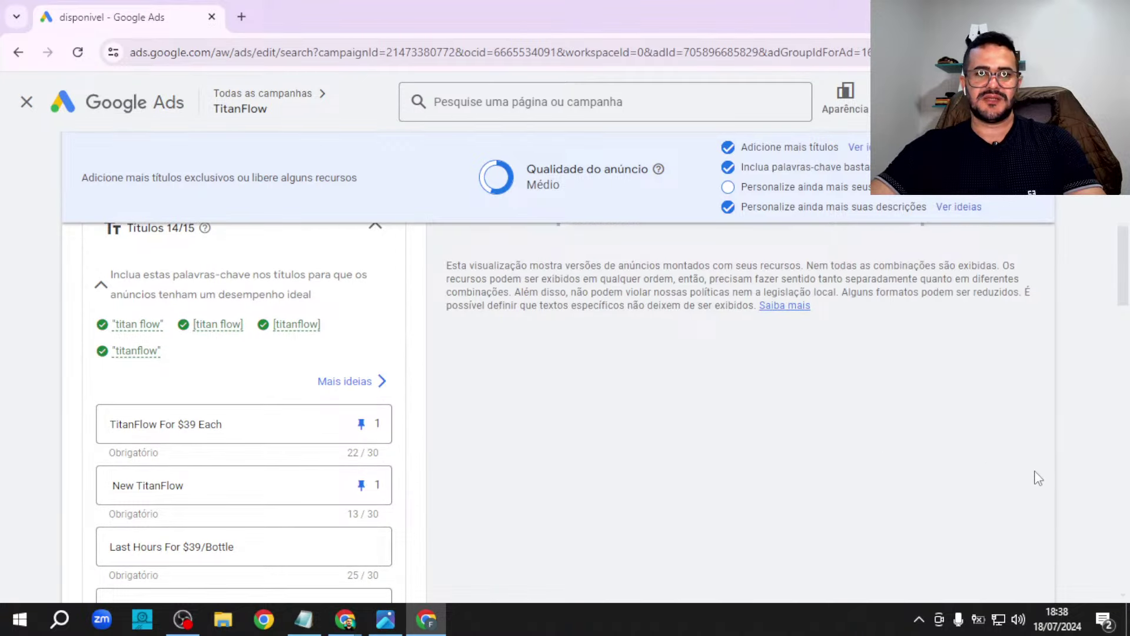
double_click(213, 425)
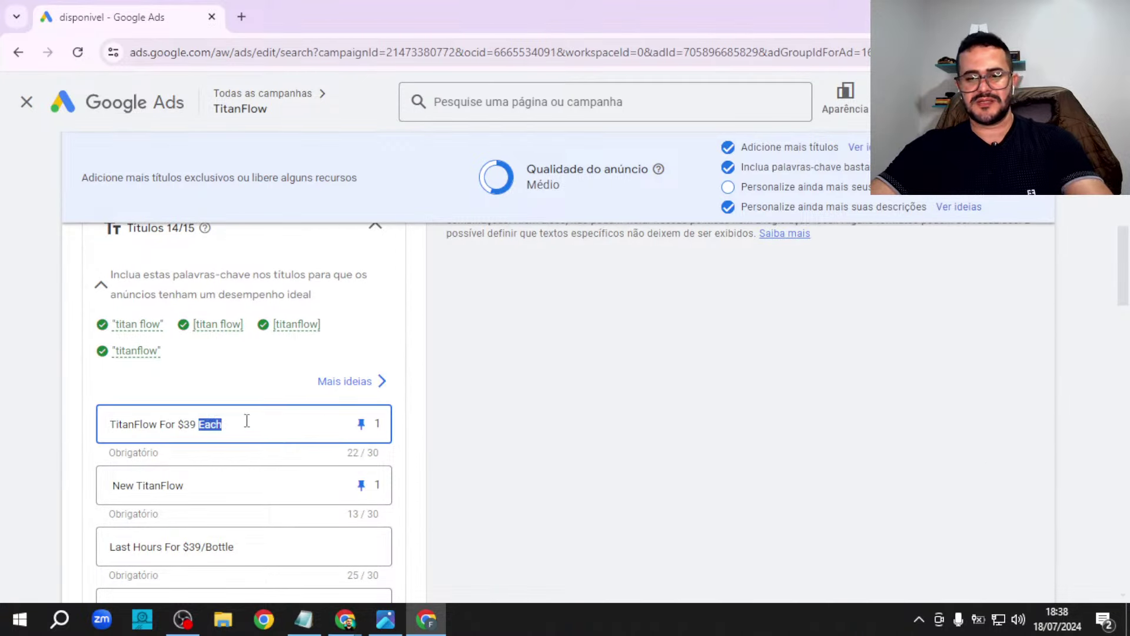
key("BackSpace")
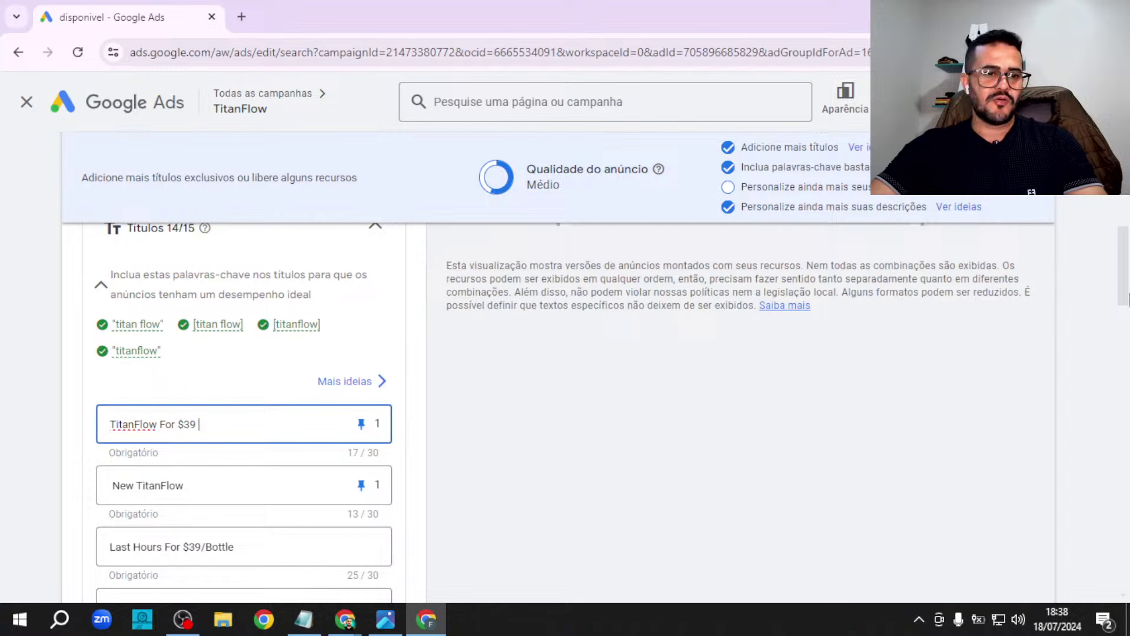
left_click_drag(1128, 299, 1128, 238)
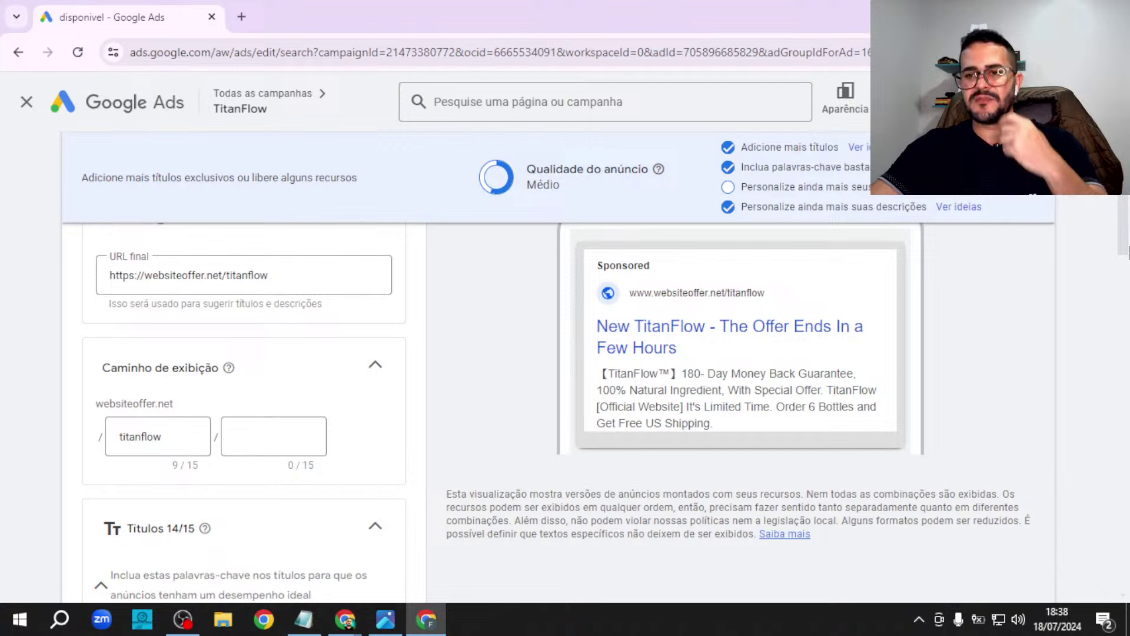
- Cut the first headline down to "TitanFlow", copy that text and empty the headline
left_click_drag(1128, 253, 1128, 276)
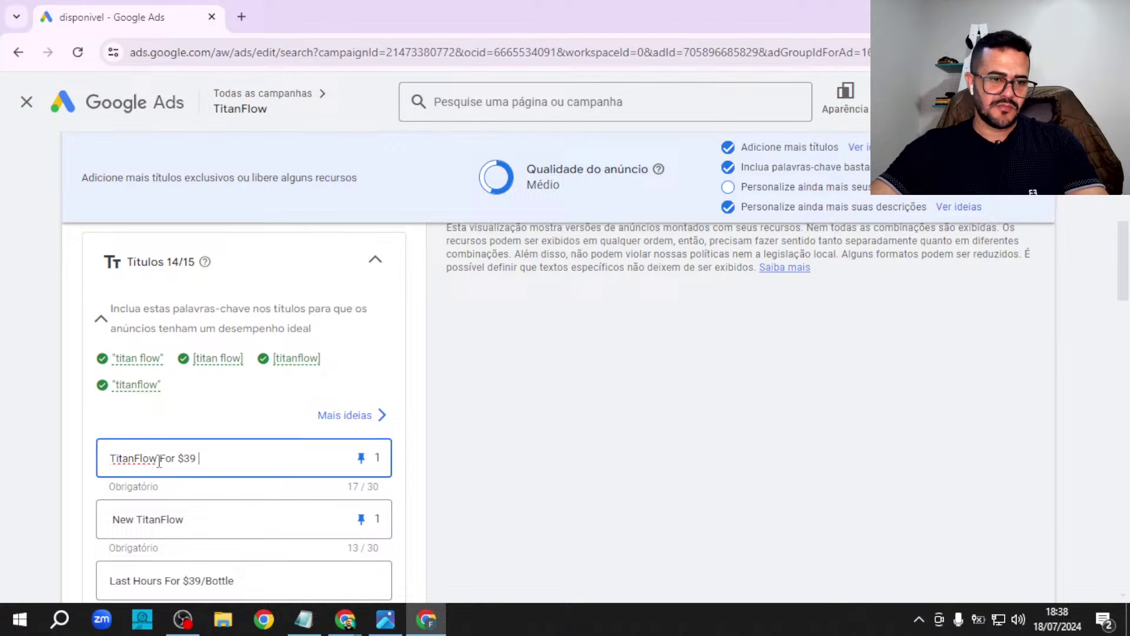
left_click_drag(159, 461, 258, 459)
key("BackSpace")
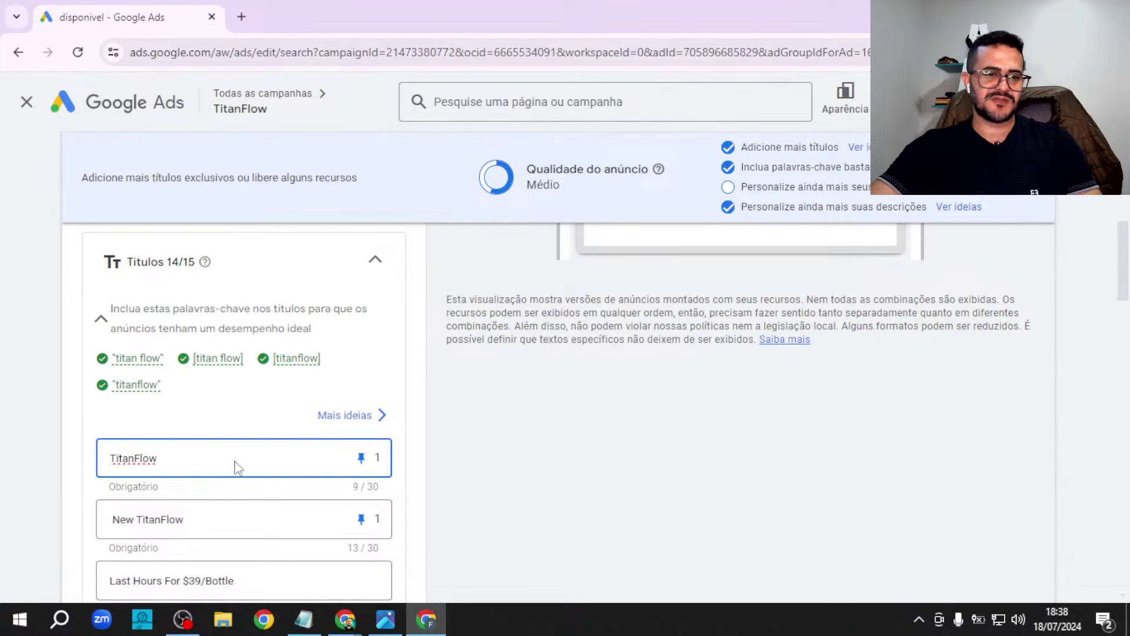
double_click(235, 460)
key("ctrl+c")
key("BackSpace")
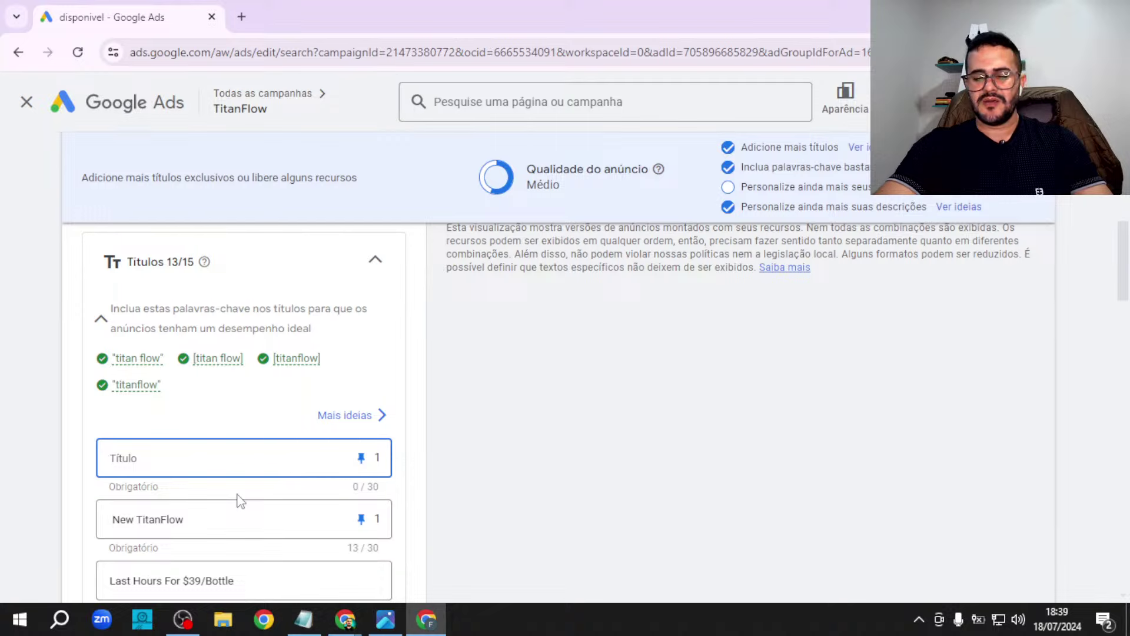
- Insert a keyword insertion in the first headline with default text "TitanFlow" and every word's first letter capitalized
type("{")
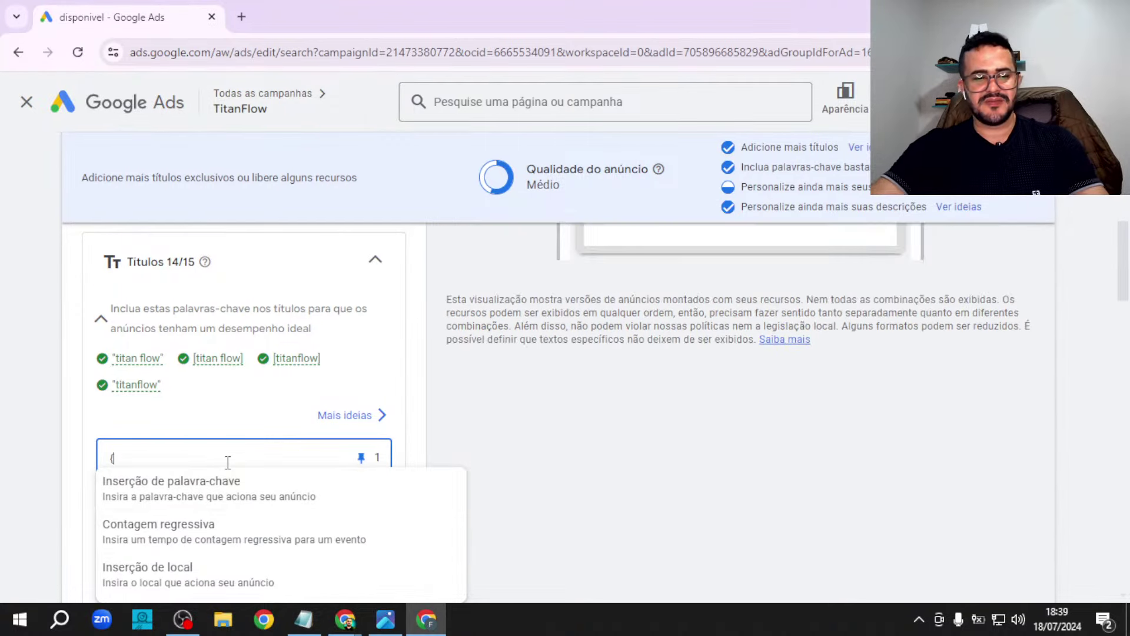
left_click(192, 500)
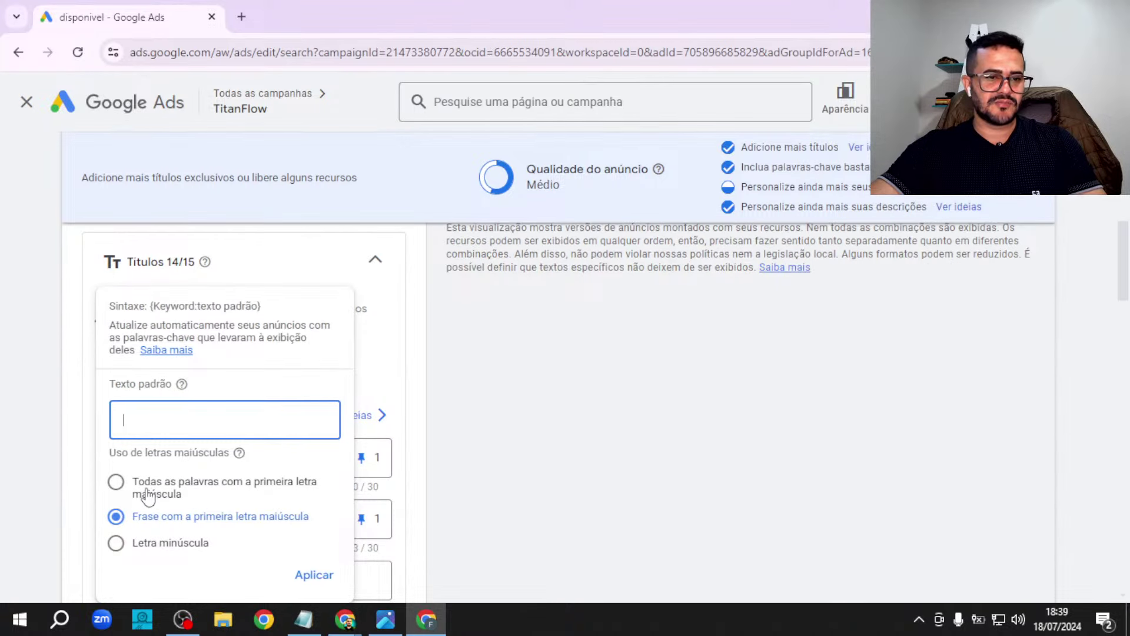
left_click(116, 482)
left_click(207, 419)
key("ctrl+v")
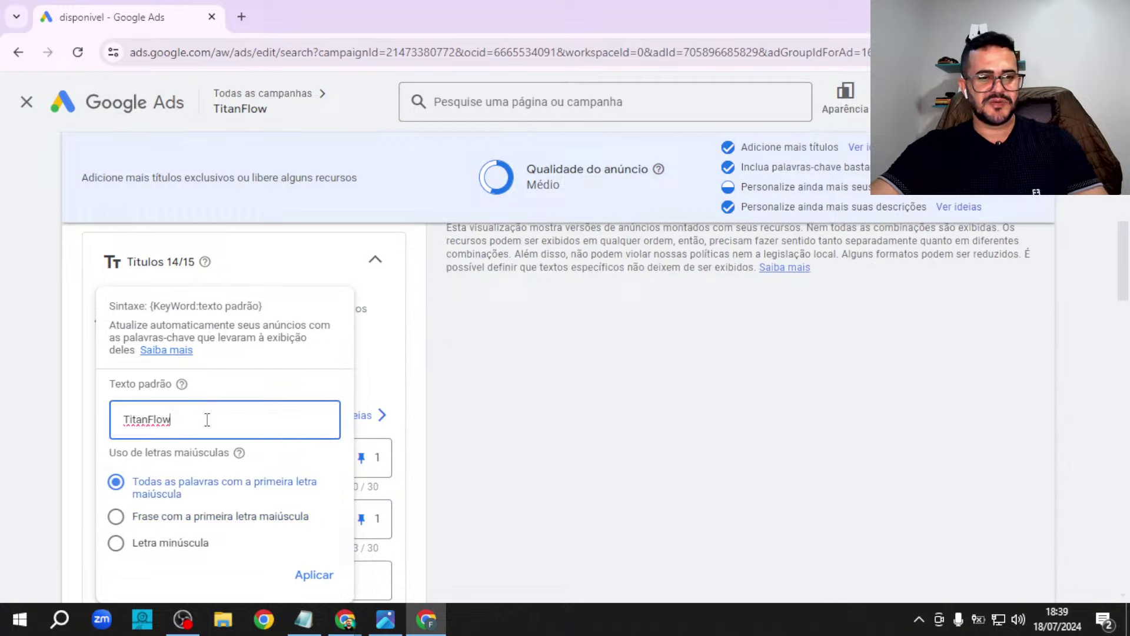
left_click(150, 420)
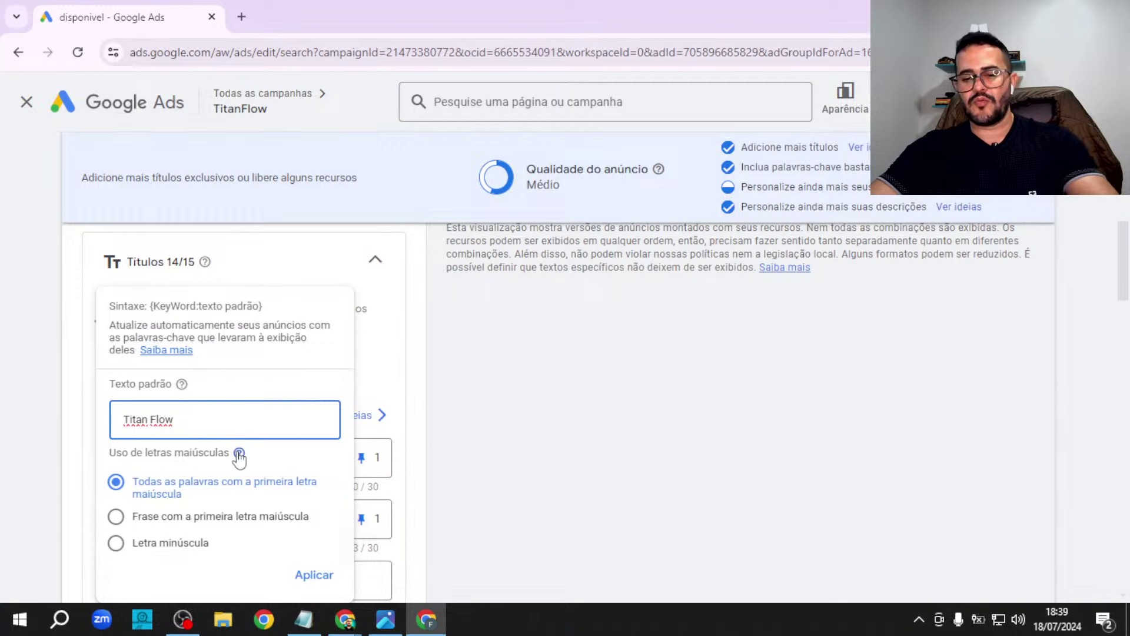
mouse_move(239, 456)
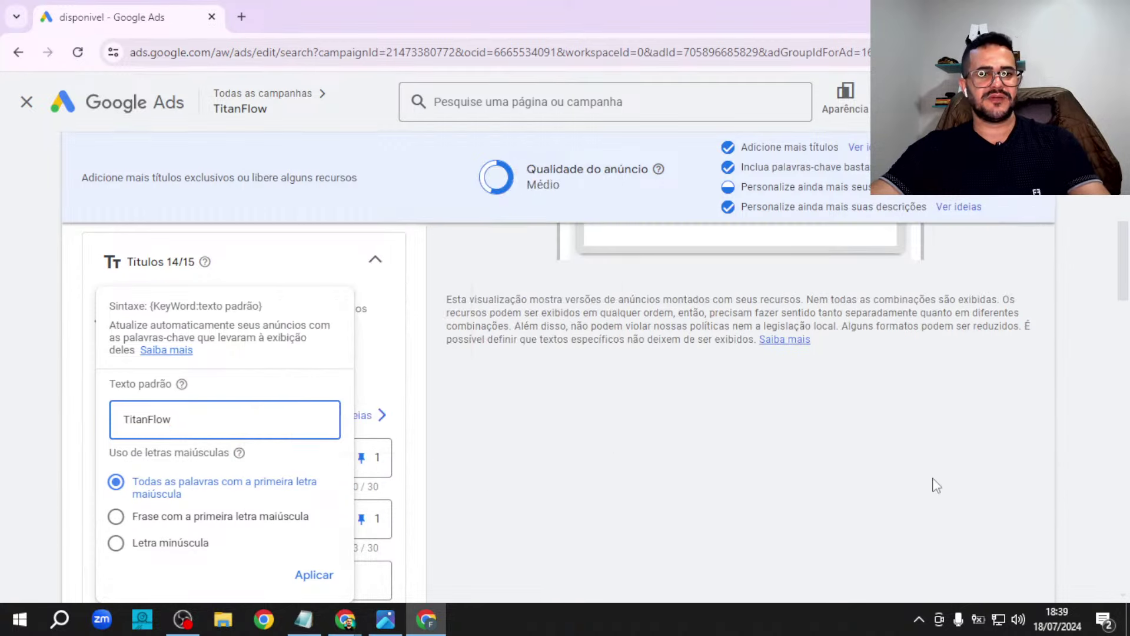
key("BackSpace")
left_click(314, 575)
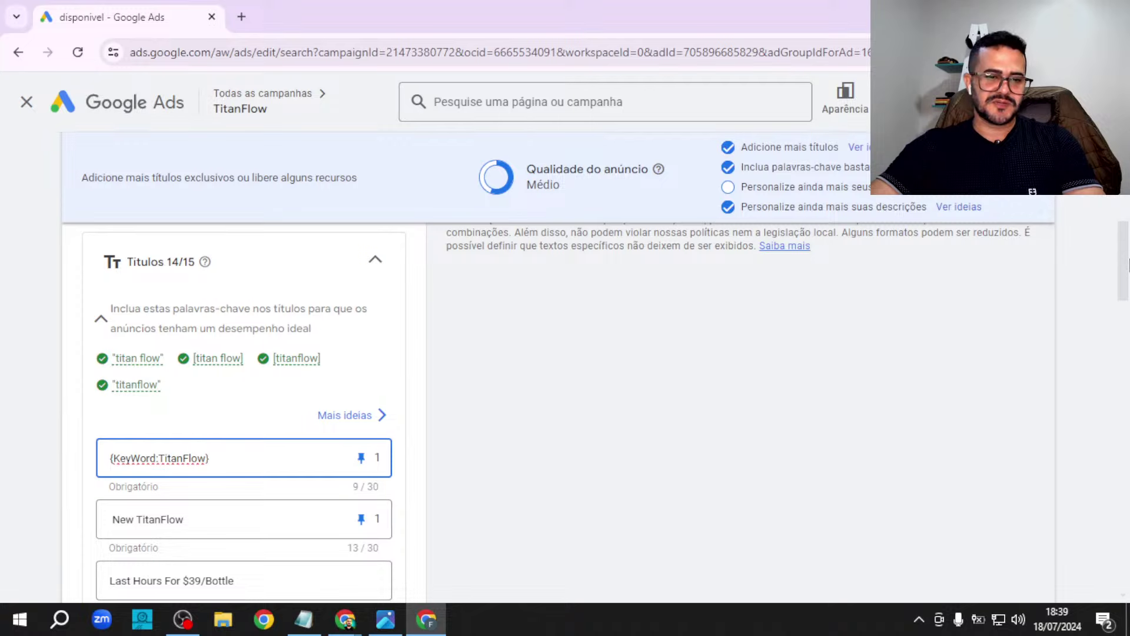
- Switch to the Notepad notes and insert five blank lines between the location insertion tip and the "Bônus" heading
left_click(304, 619)
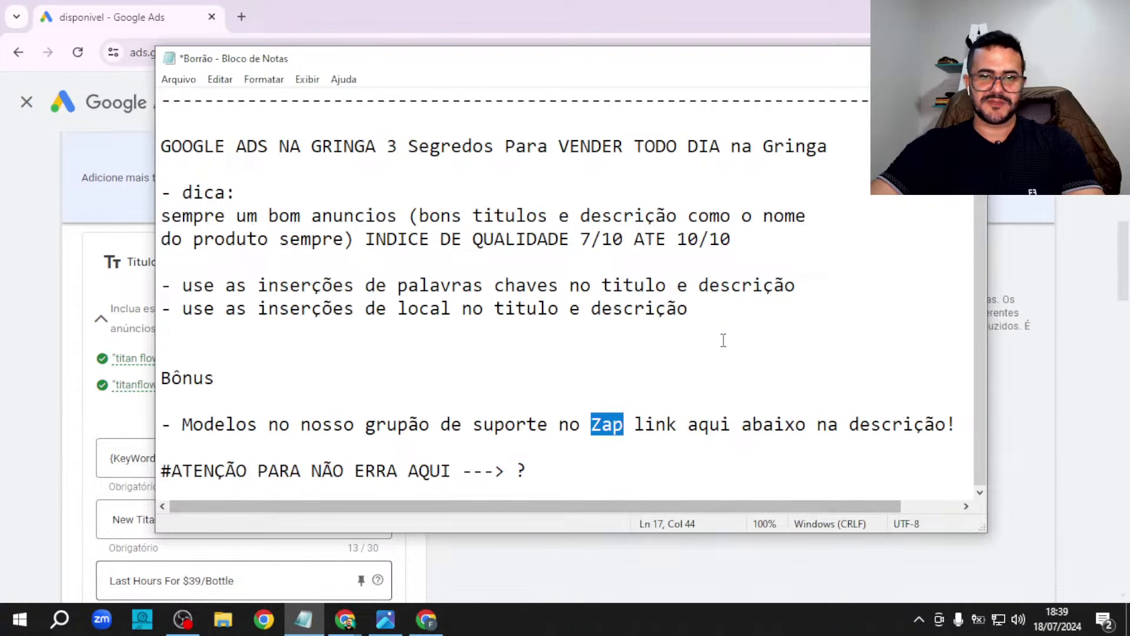
left_click(662, 350)
key("Return")
key("Return")
key("Return")
key("Return")
key("Return")
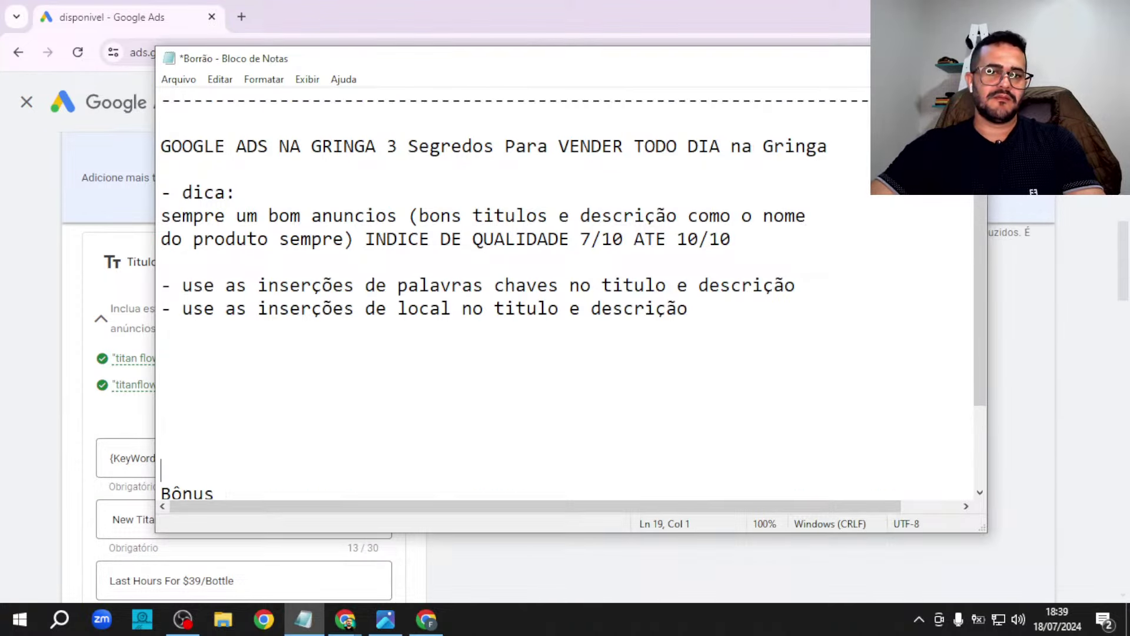
- Write the example search term "TitanFlow Buy" in the blank space below the insertion tips
left_click(349, 369)
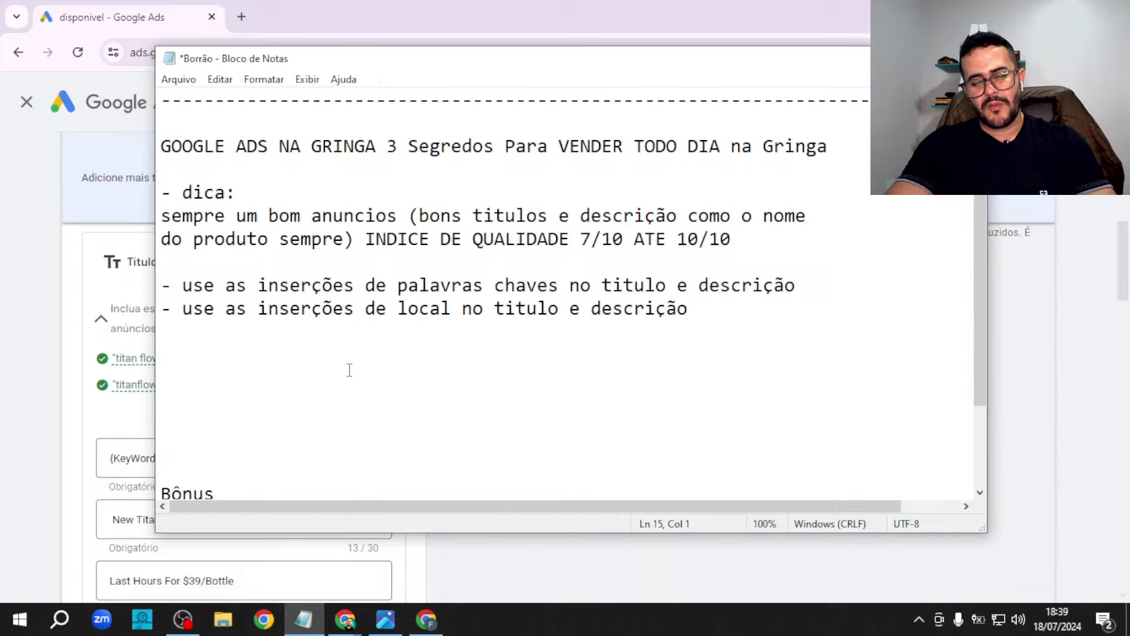
type("TitanFlow")
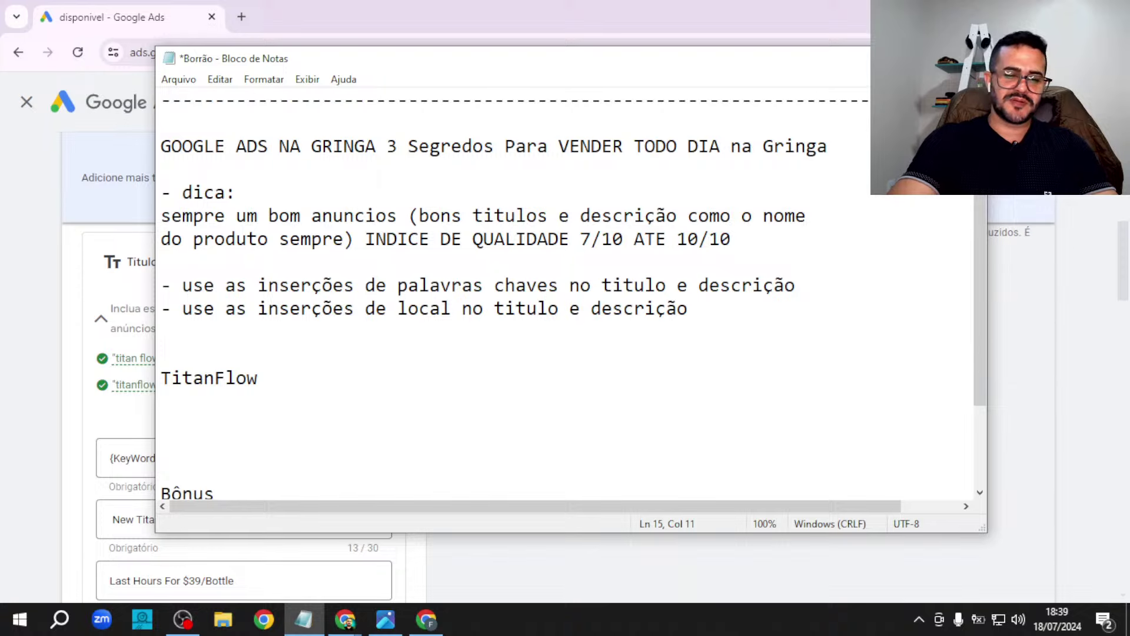
type(" b")
key("BackSpace")
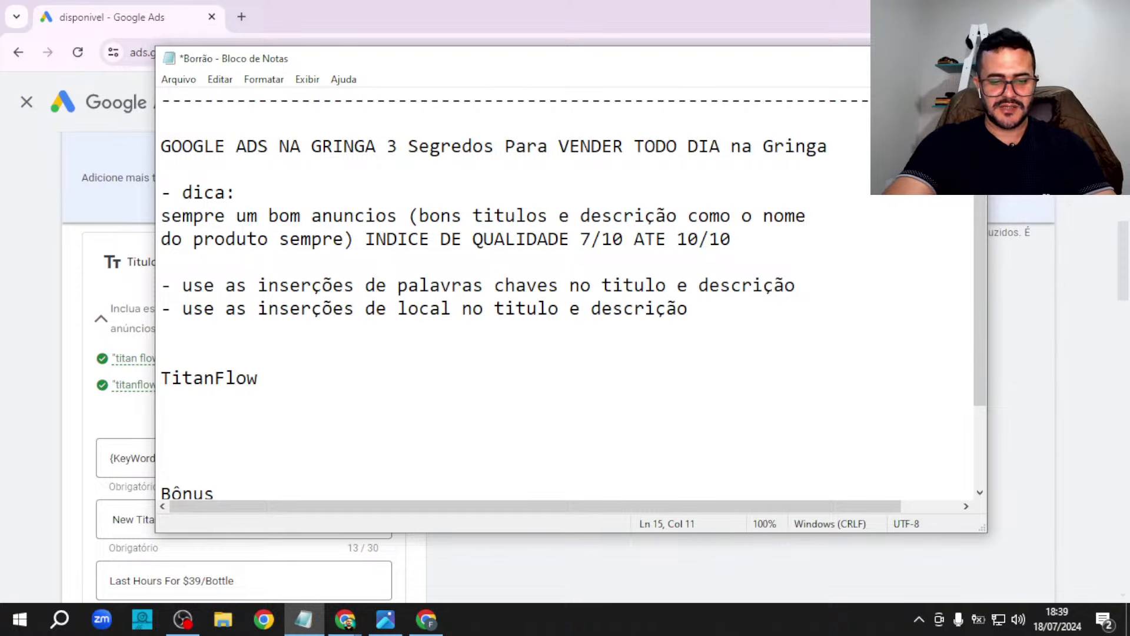
type("BuY")
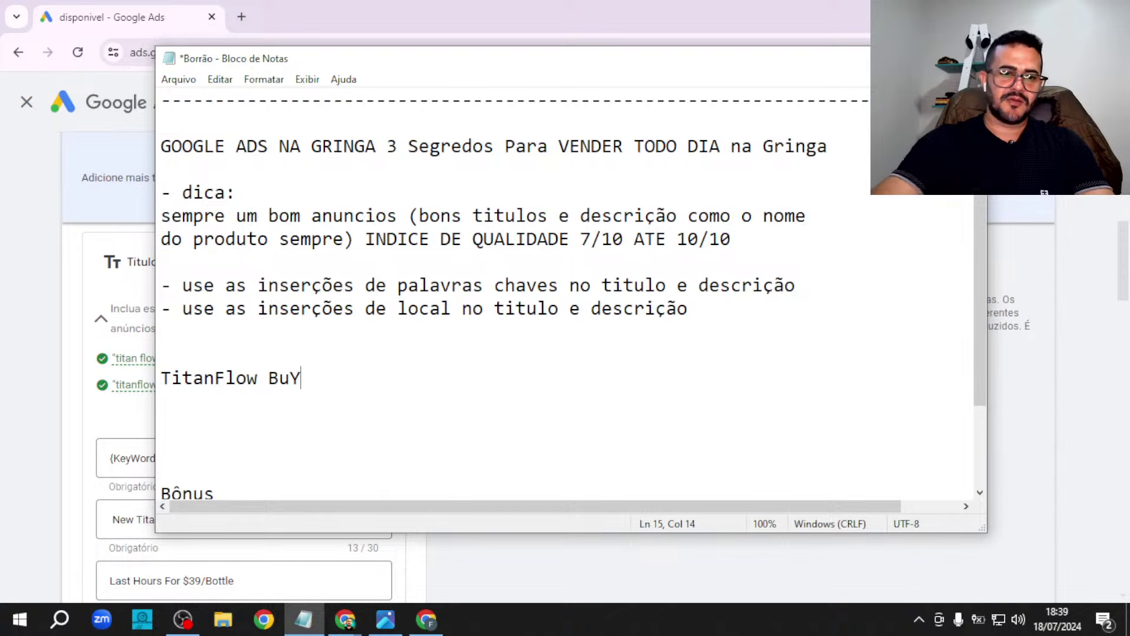
type("y")
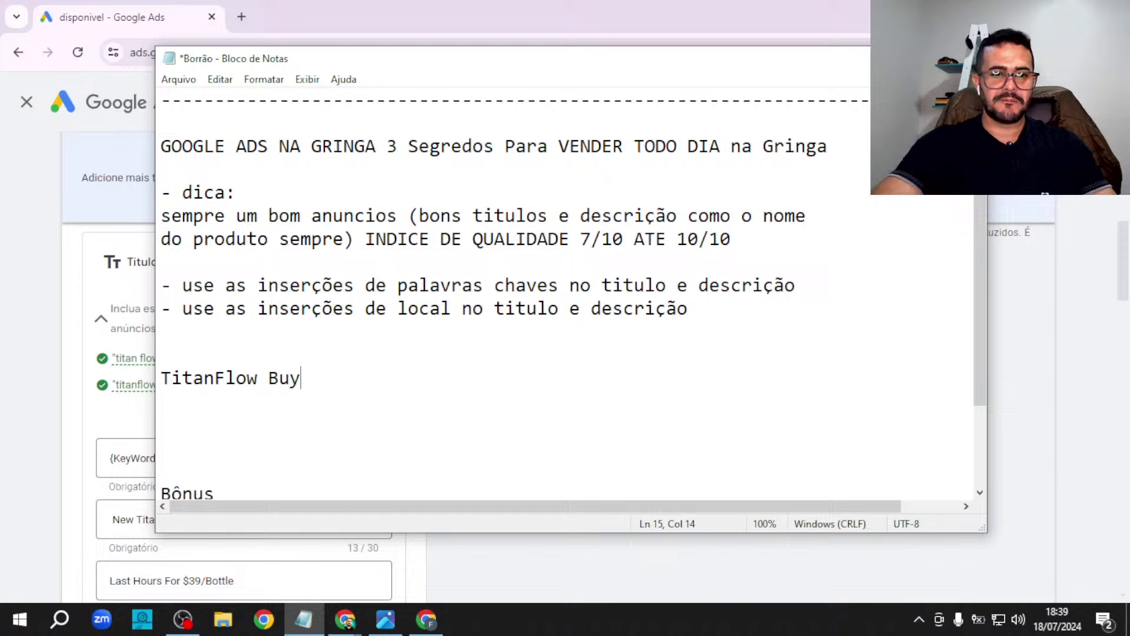
- Move the word "Buy" to the front of the example so it reads "Buy TitanFlow"
left_click_drag(266, 386, 368, 387)
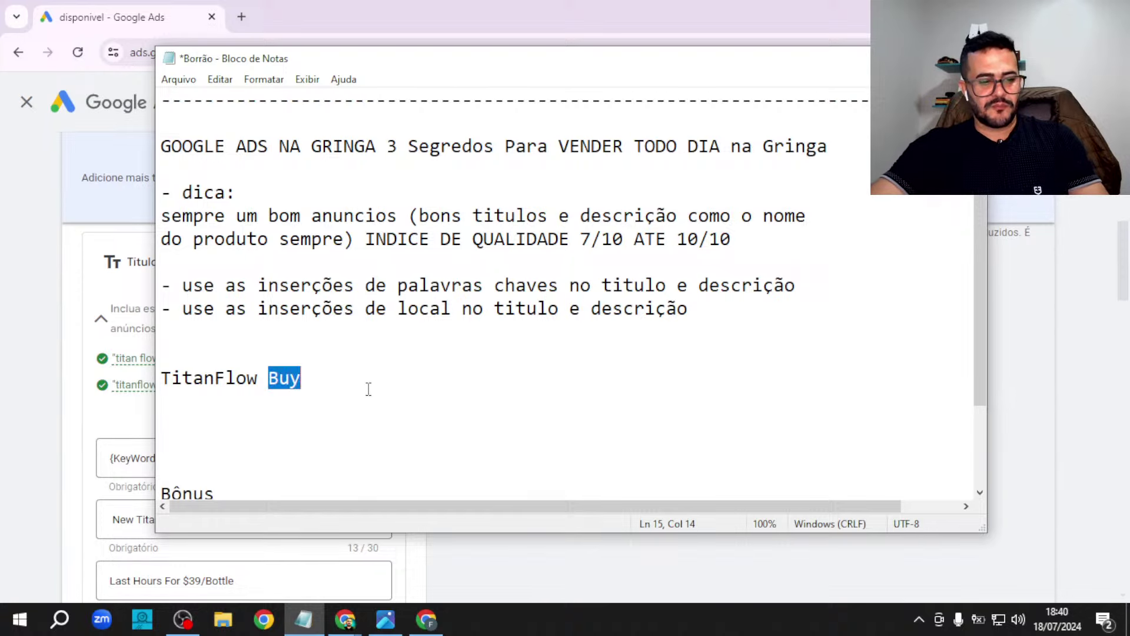
key("ctrl+x")
key("Home")
key("ctrl+v")
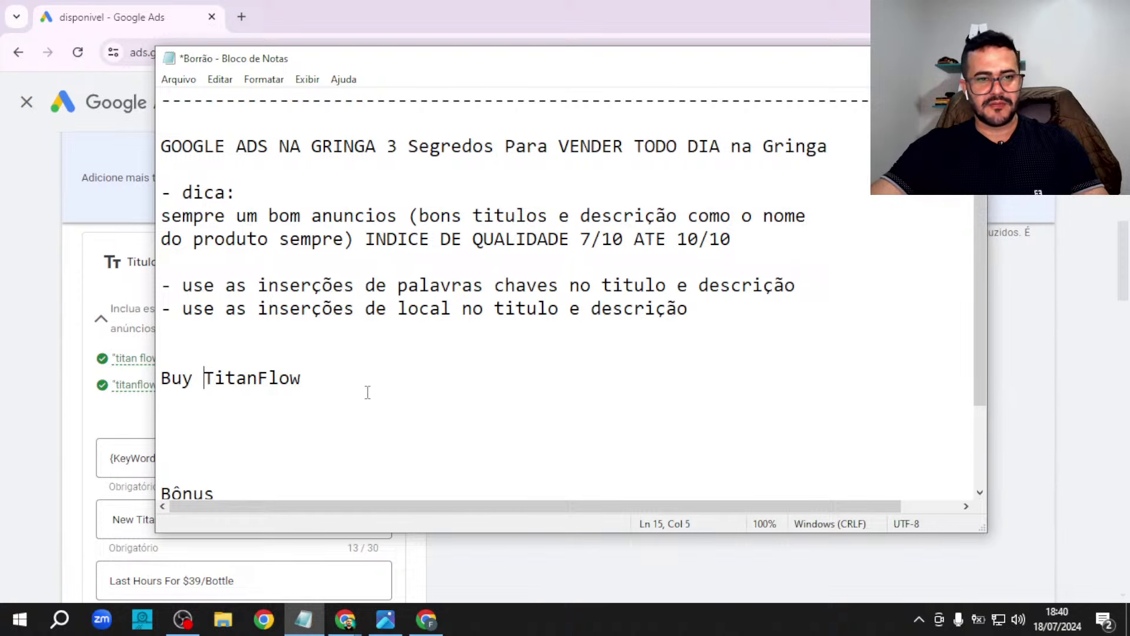
left_click(173, 378)
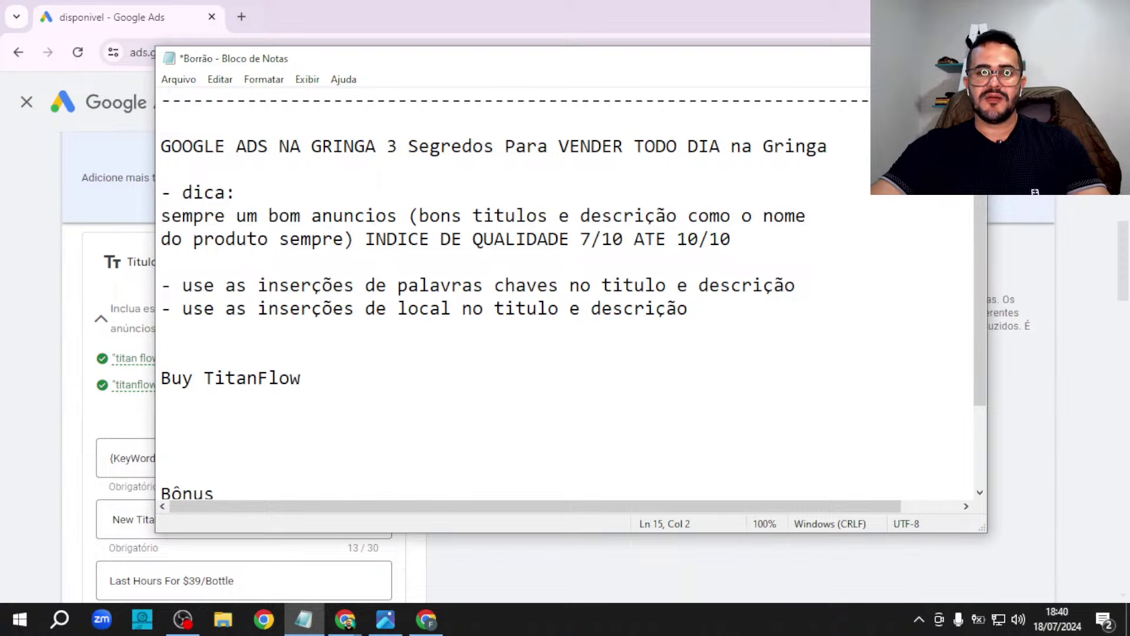
- Switch back to Google Ads and check how the keyword insertion headline appears in the ad preview
key("alt+Tab")
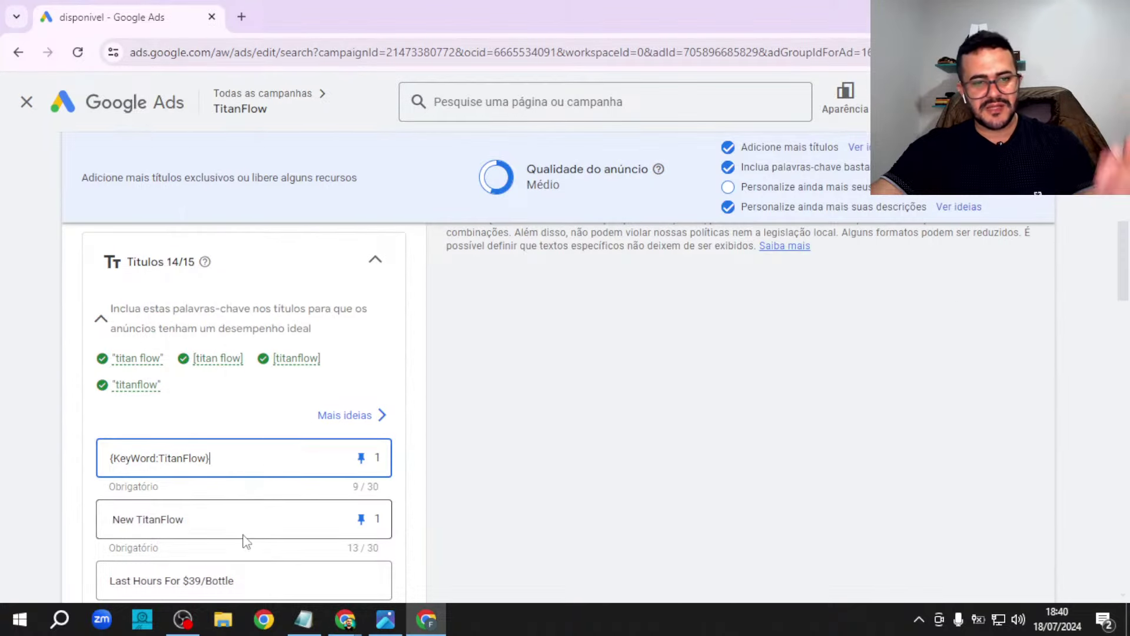
scroll(761, 294, "up", 4)
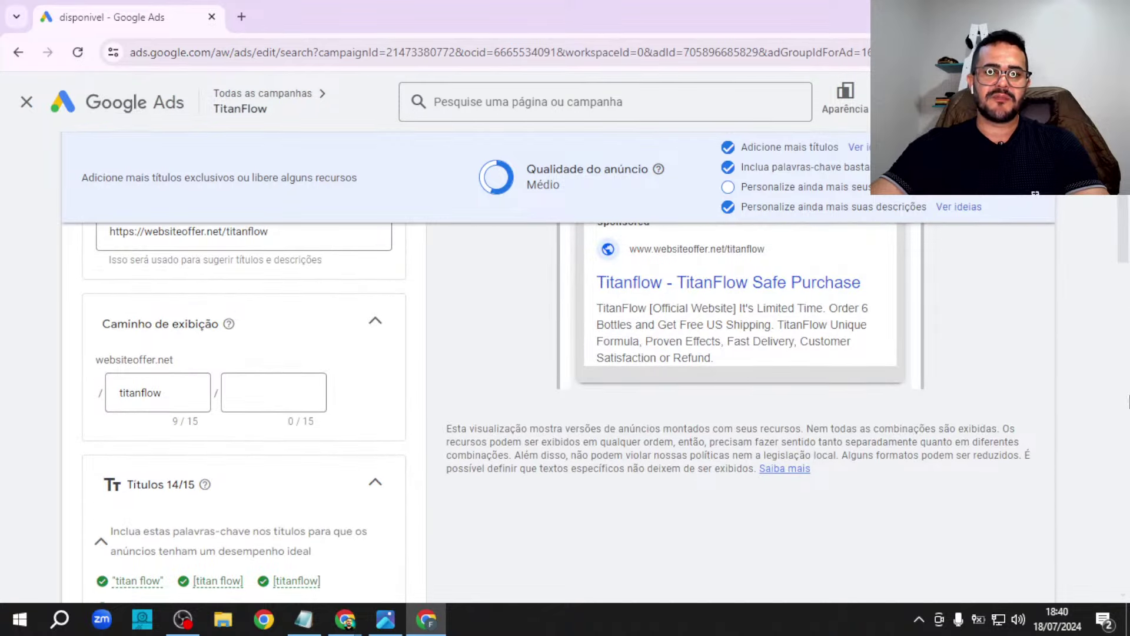
mouse_move(1122, 220)
left_mouse_down()
mouse_move(1124, 256)
mouse_move(1128, 241)
left_mouse_up()
scroll(1128, 240, "up", 3)
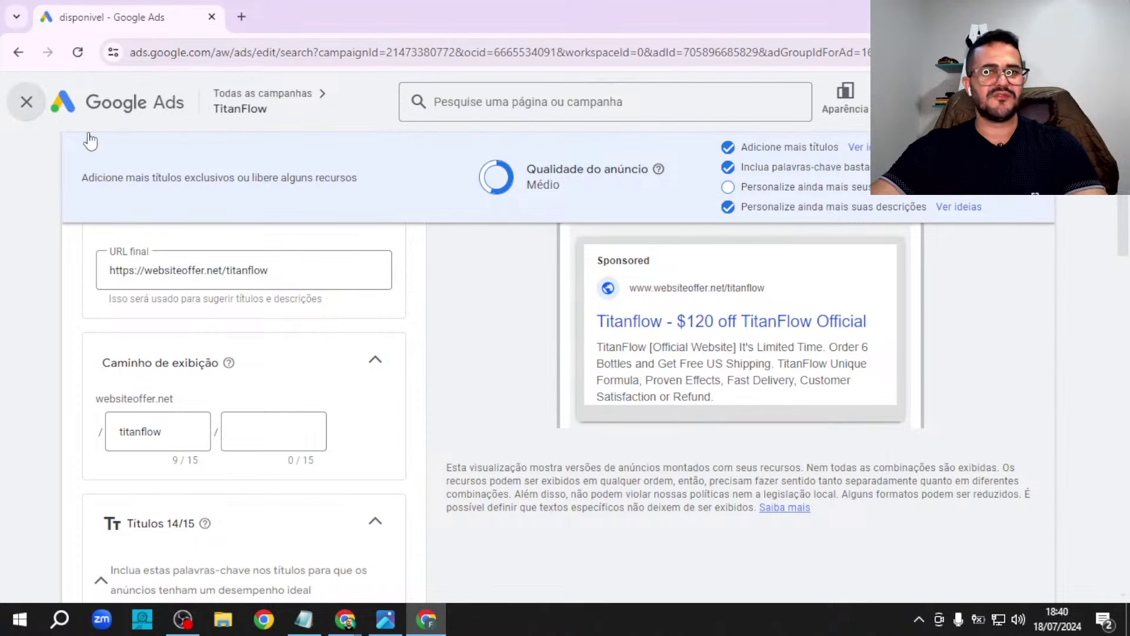
- Leave the responsive search ad editor without saving the headline changes
left_click(26, 102)
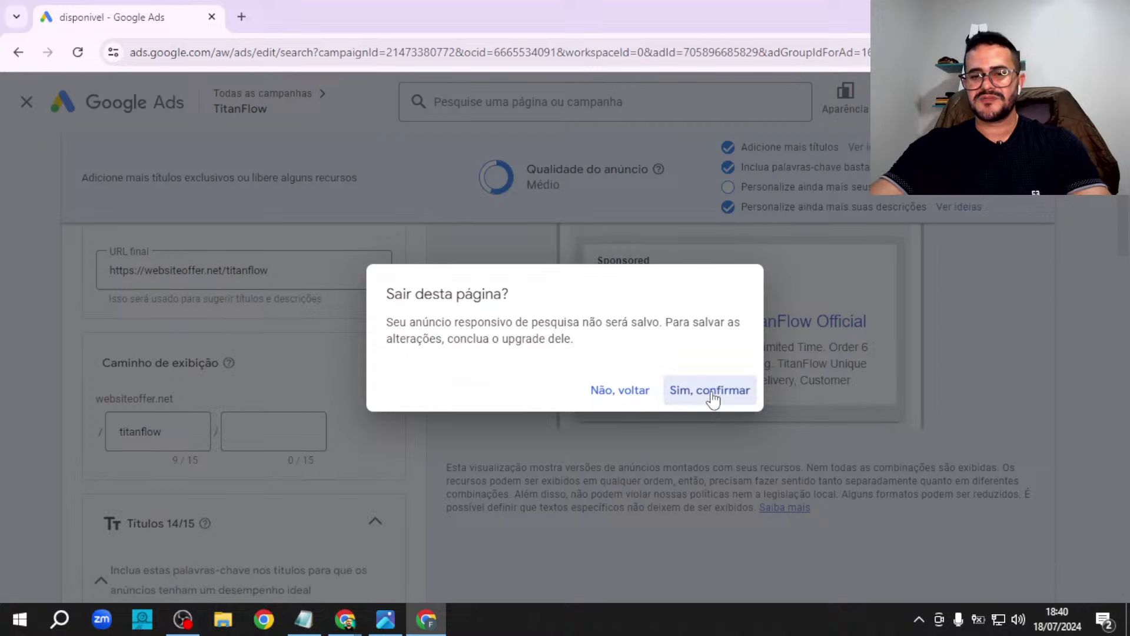
left_click(646, 396)
left_click(25, 102)
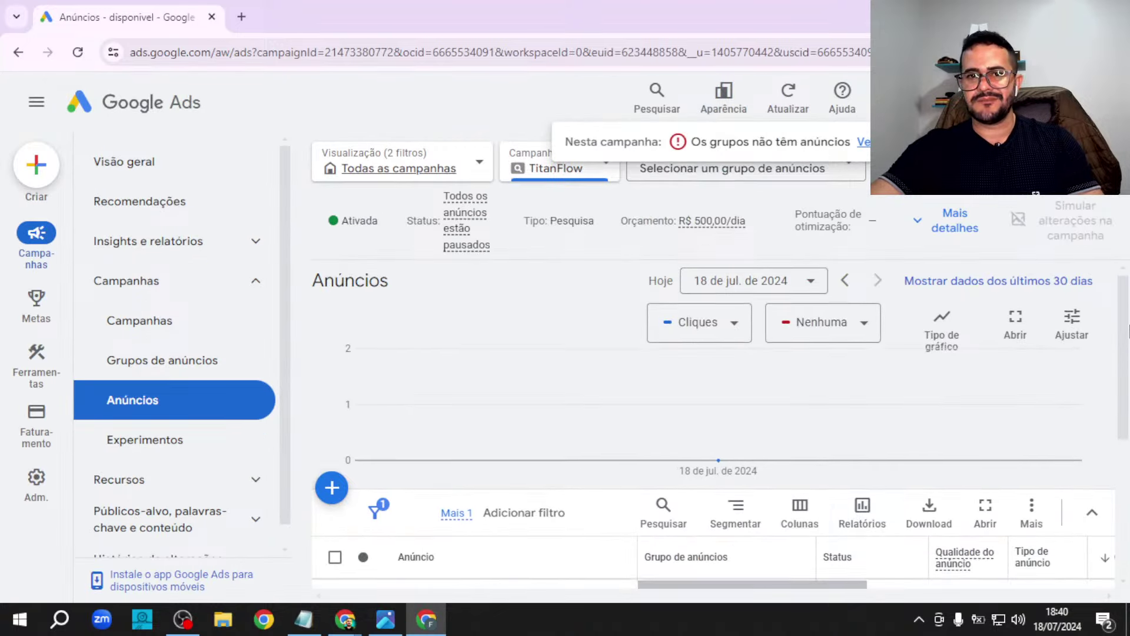
- Open the TitanFlow campaign's search keywords and review the keyword list
scroll(1128, 300, "down", 2)
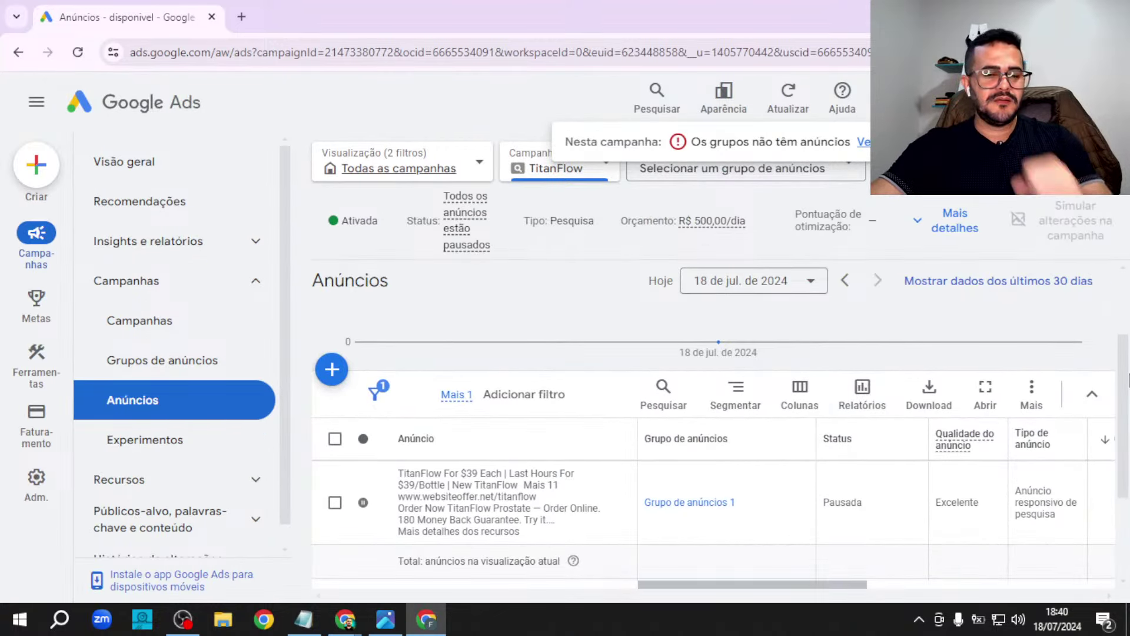
left_click(255, 522)
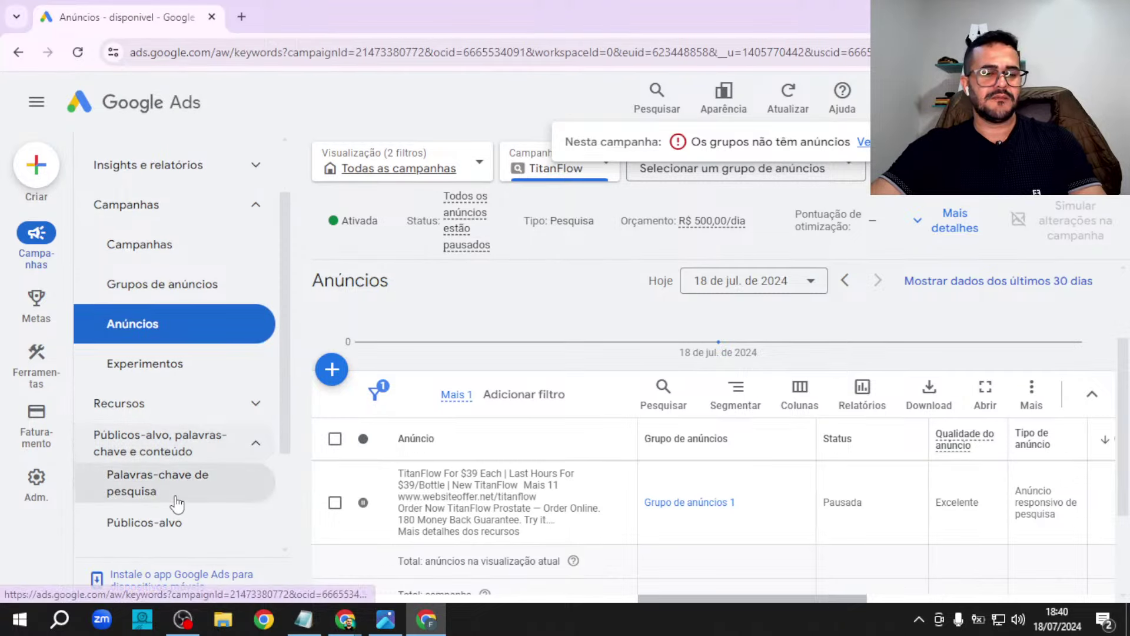
left_click(177, 501)
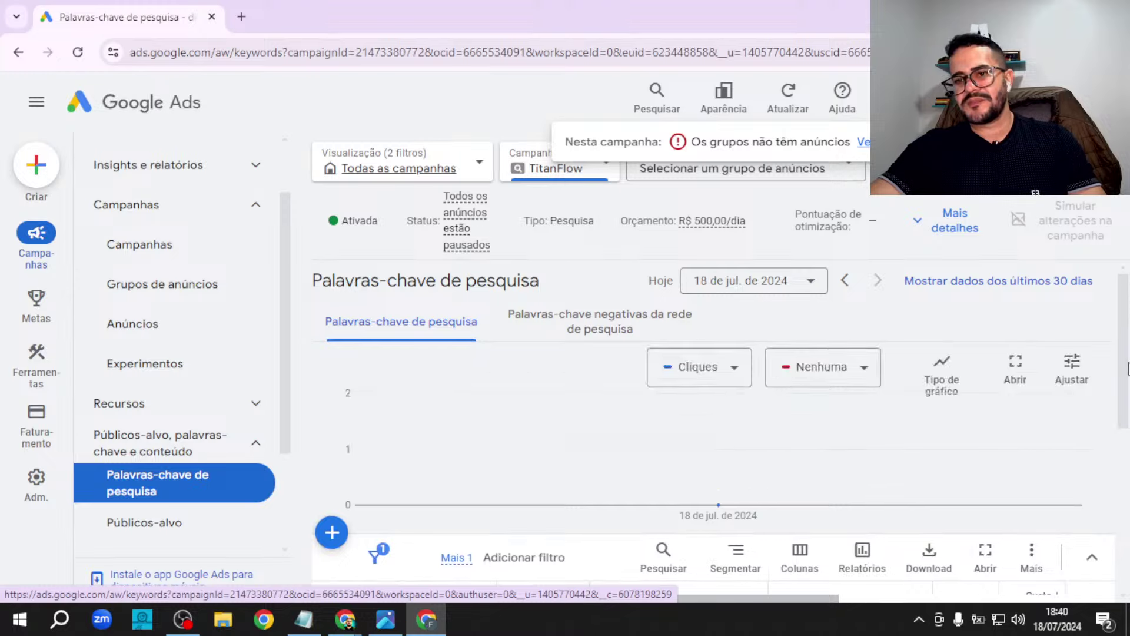
scroll(1128, 412, "down", 1)
scroll(1129, 462, "up", 1)
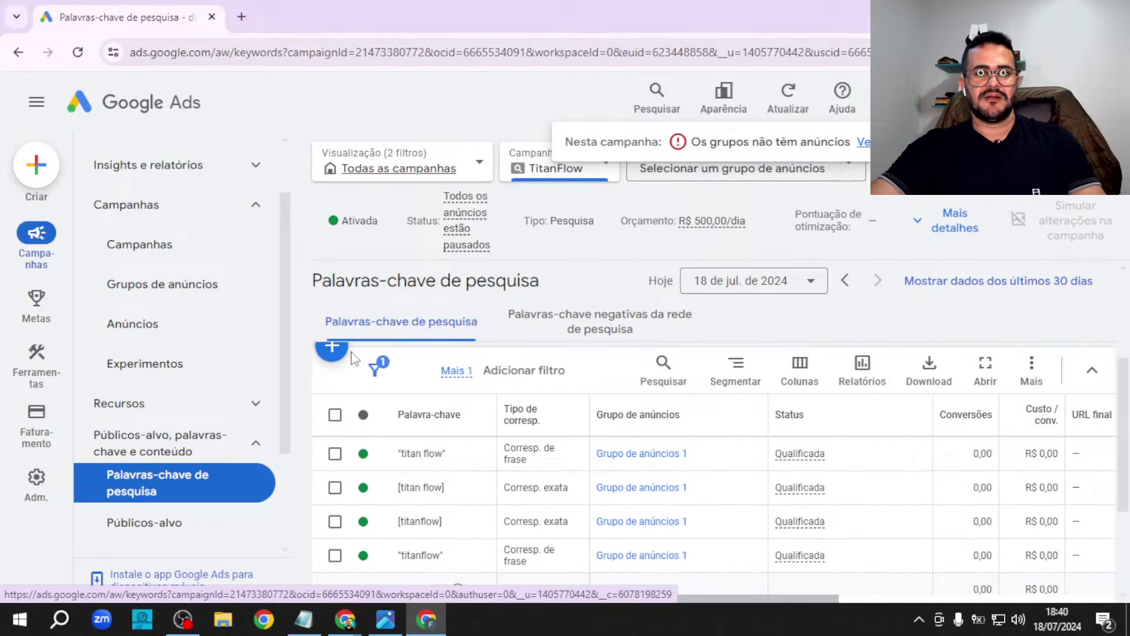
- Start adding keywords to "Grupo de anúncios 1" and enter "Buy TitanFlow", copied from the Notepad notes
left_click(332, 356)
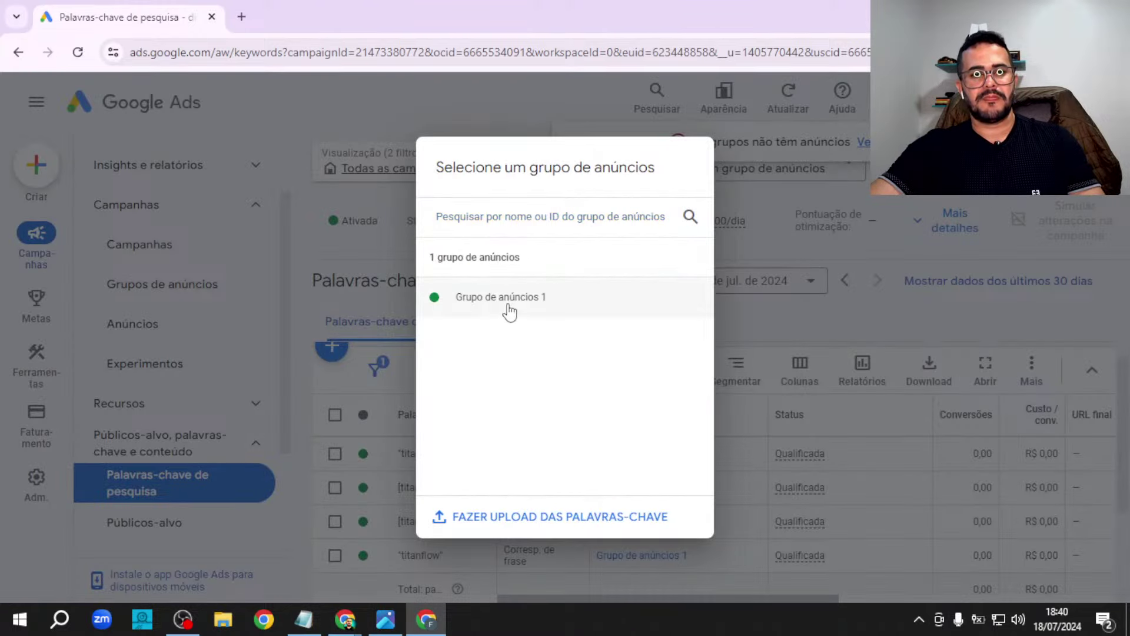
left_click(507, 307)
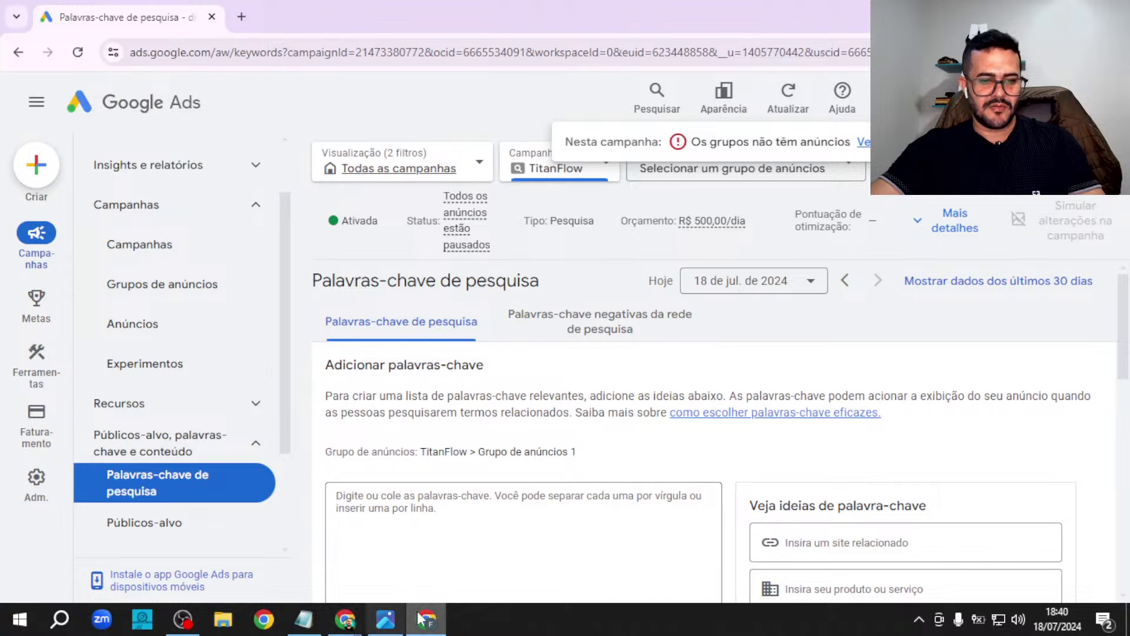
left_click(318, 612)
key("shift+Home")
key("ctrl+c")
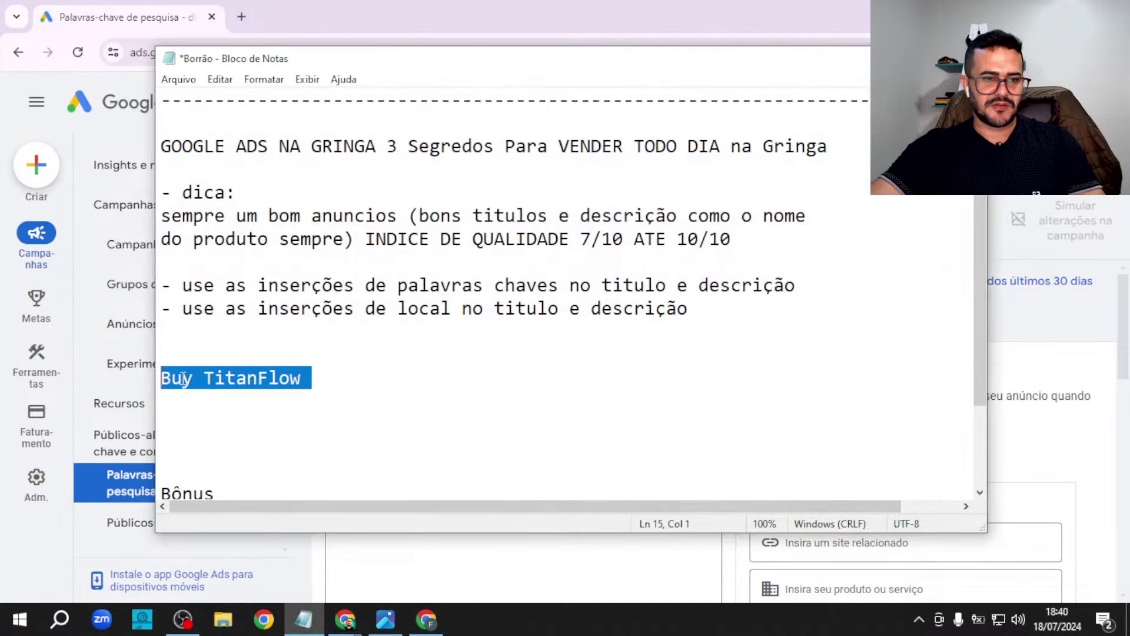
left_click(428, 621)
left_click(454, 534)
key("ctrl+v")
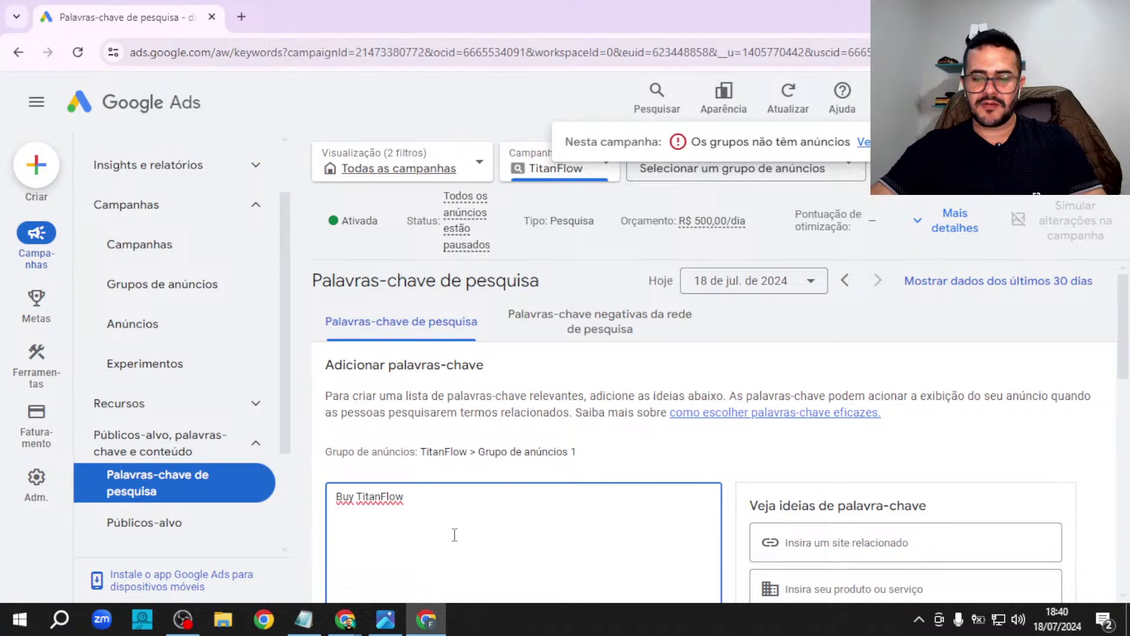
- Enter "TitanFlow Official" as the second keyword, reusing the copied text without the word "Buy"
key("ctrl+v")
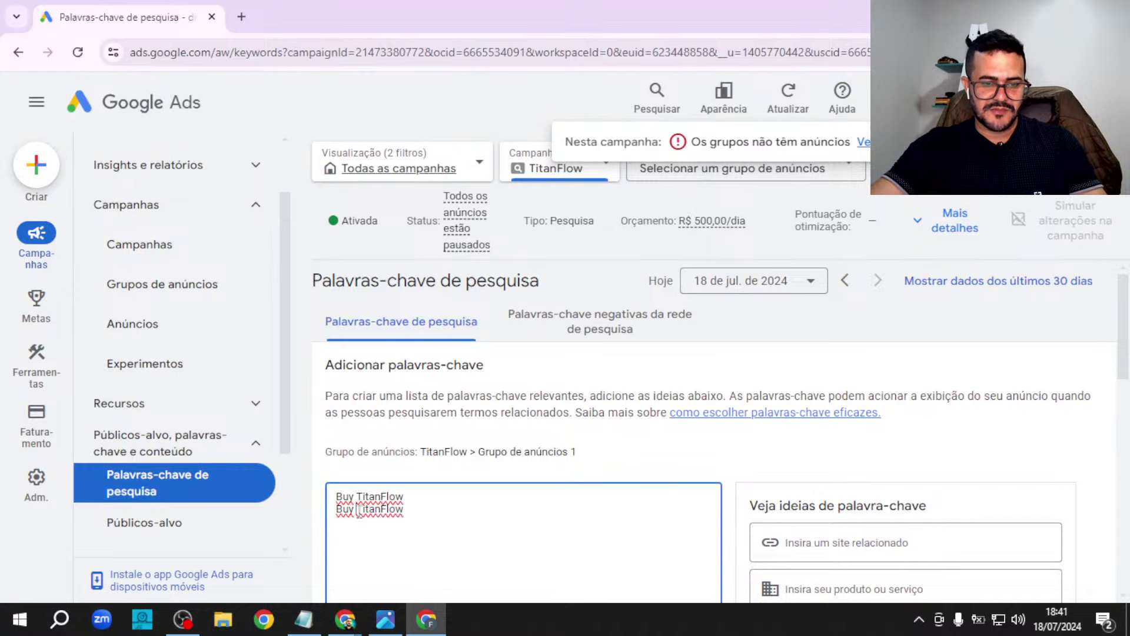
left_click_drag(359, 509, 297, 521)
key("BackSpace")
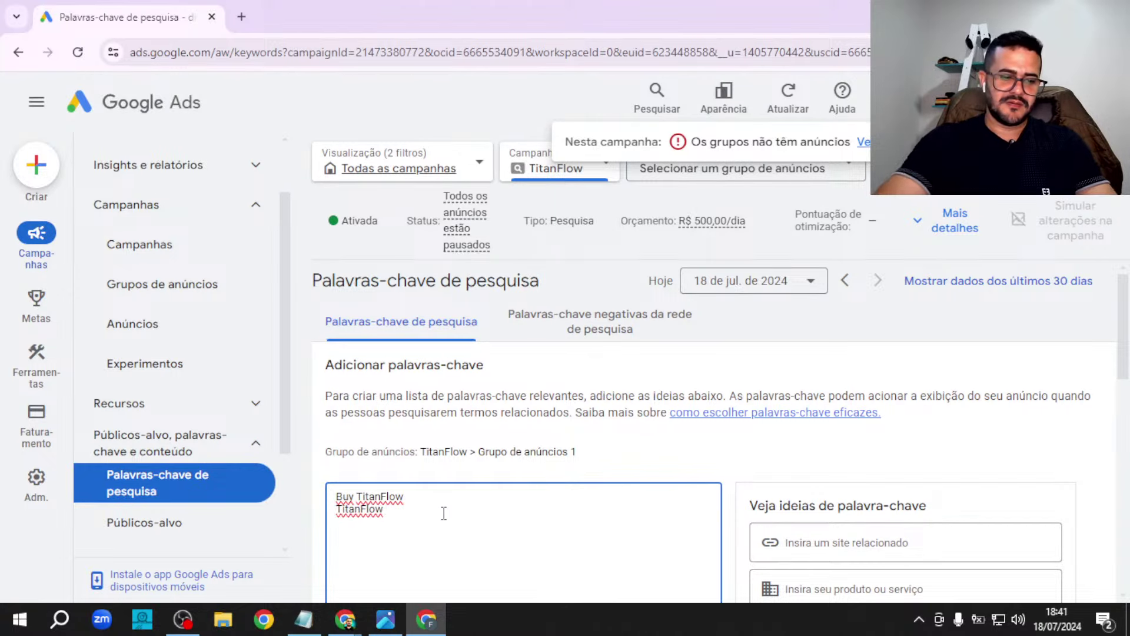
type("Official")
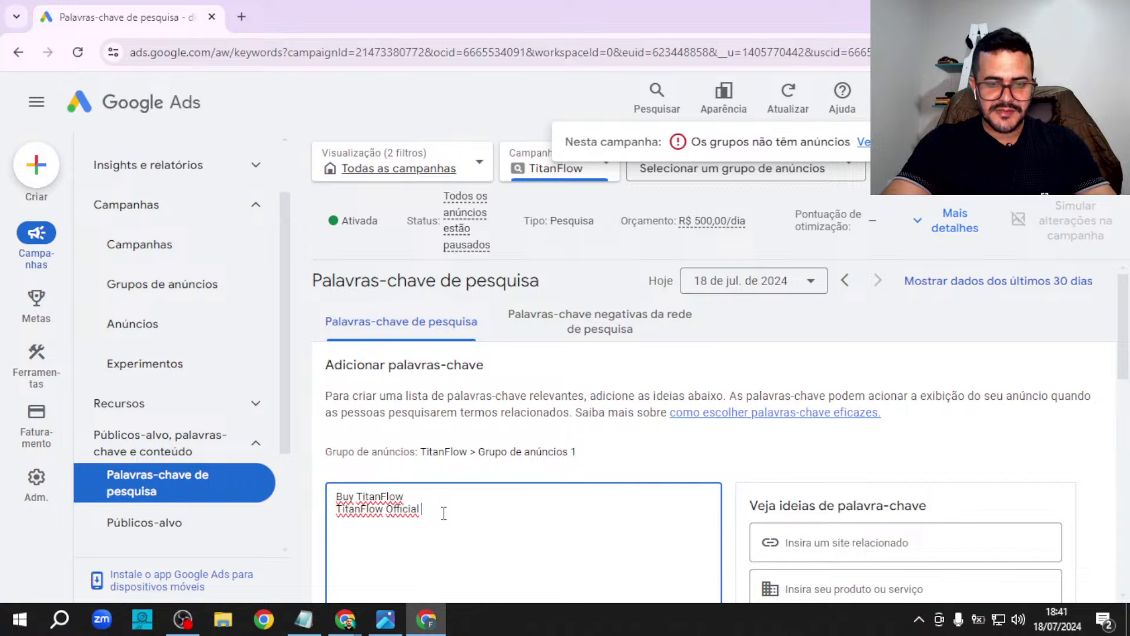
- Complete the second keyword as "TitanFlow Official Site", enclose both new keywords in square brackets for exact match, and save them
type(" Site")
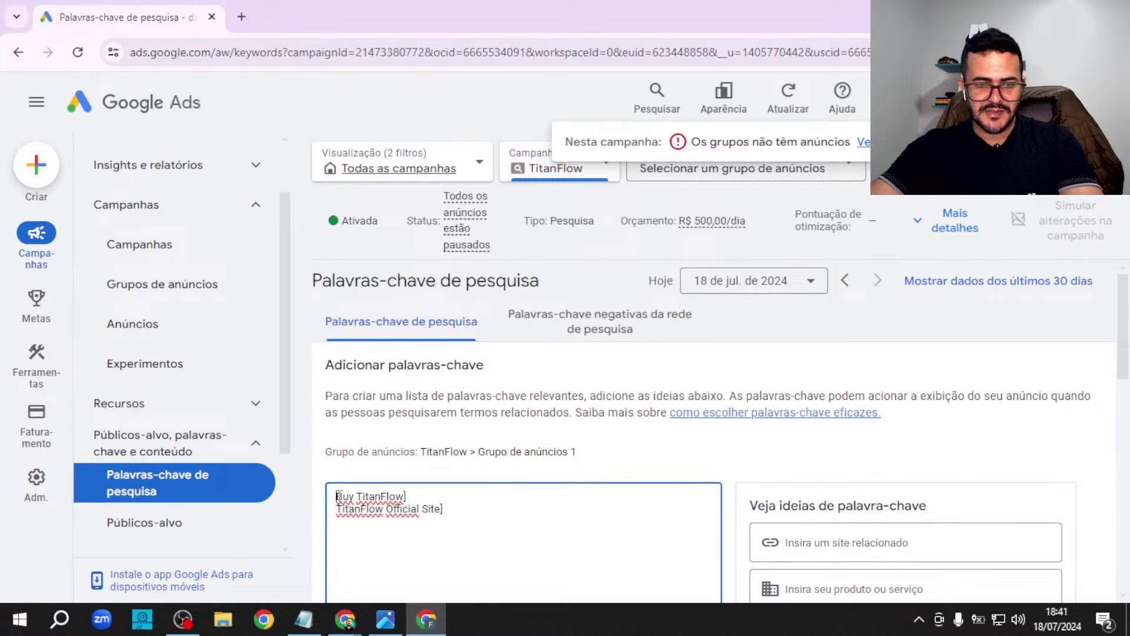
type("[")
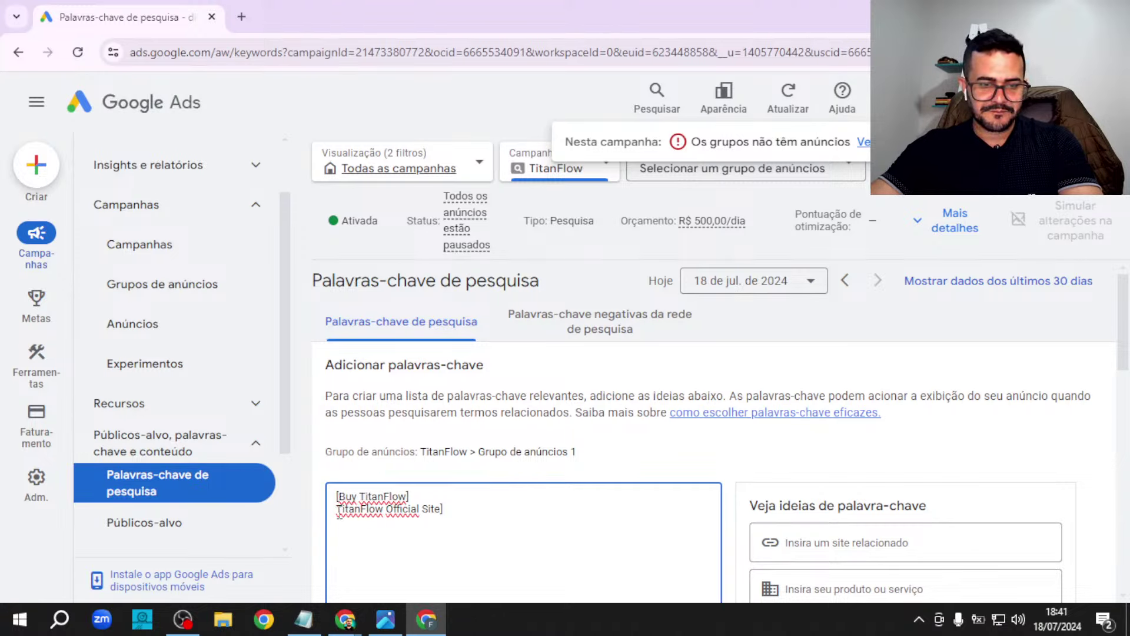
left_click(338, 509)
type("[")
scroll(529, 471, "down", 5)
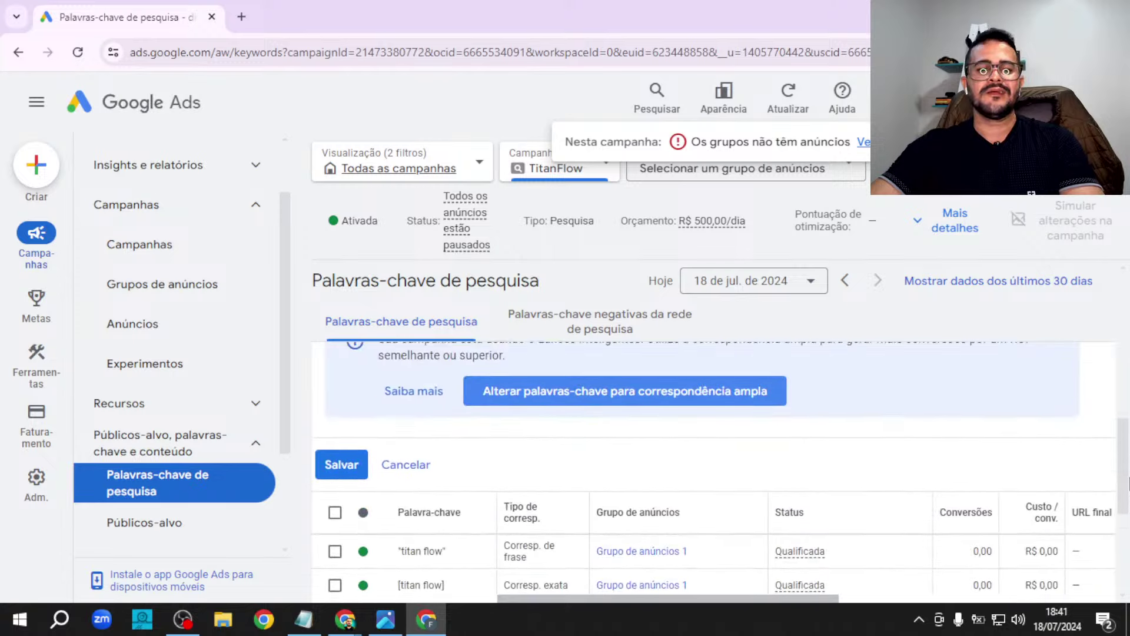
left_click(340, 453)
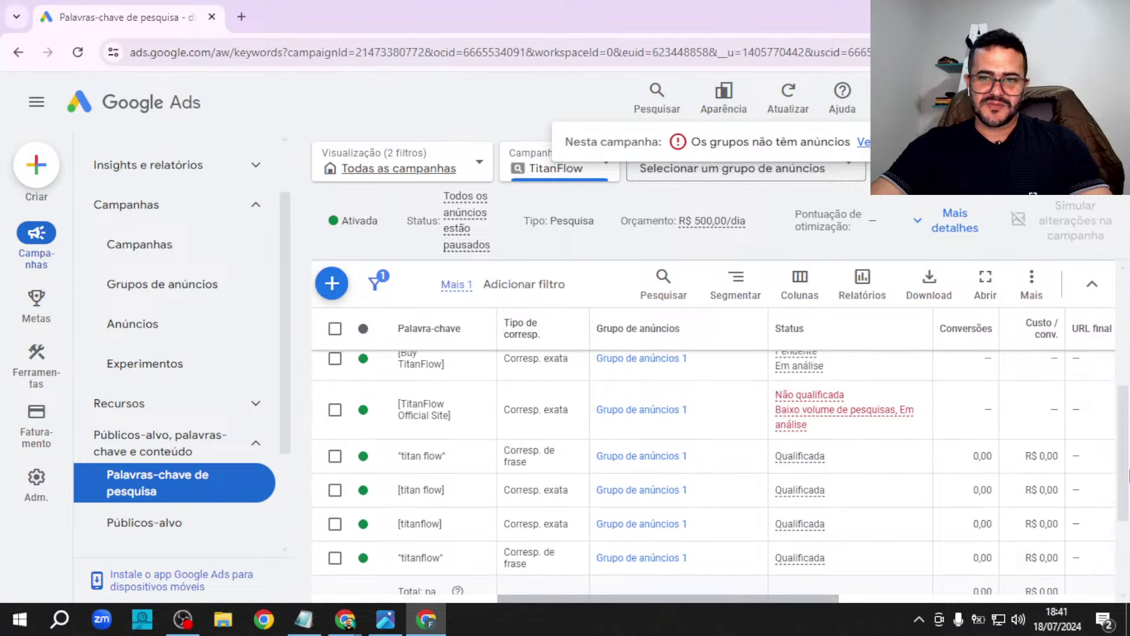
- Open the TitanFlow campaign's paused responsive search ad for editing and go to its headlines
left_click_drag(1129, 528, 1128, 422)
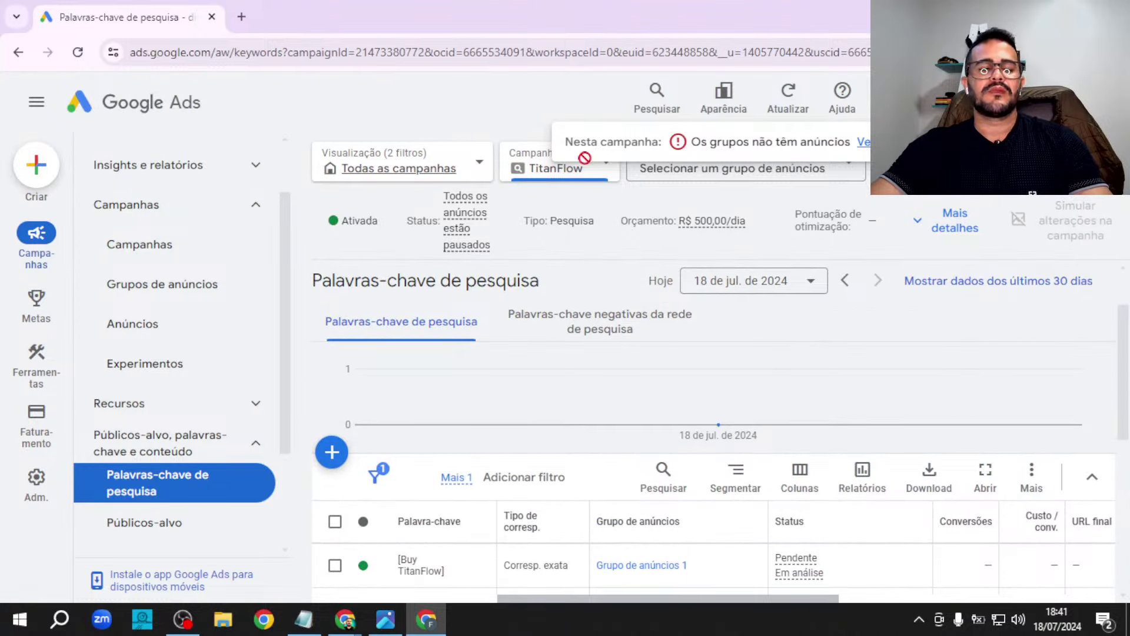
left_click(154, 327)
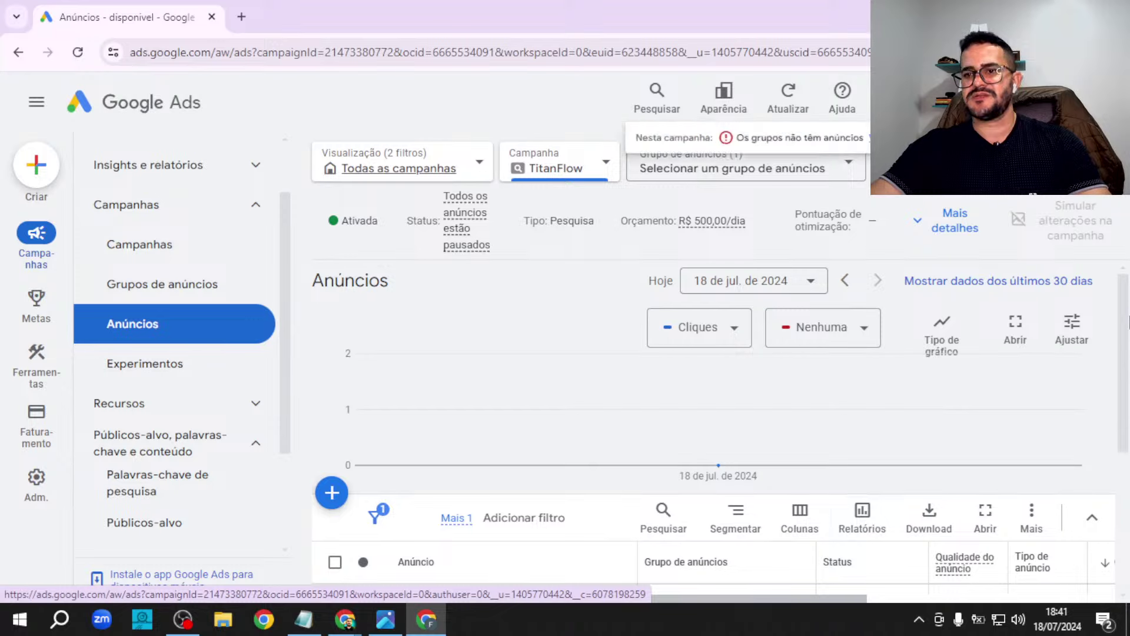
left_click_drag(1128, 323, 1129, 405)
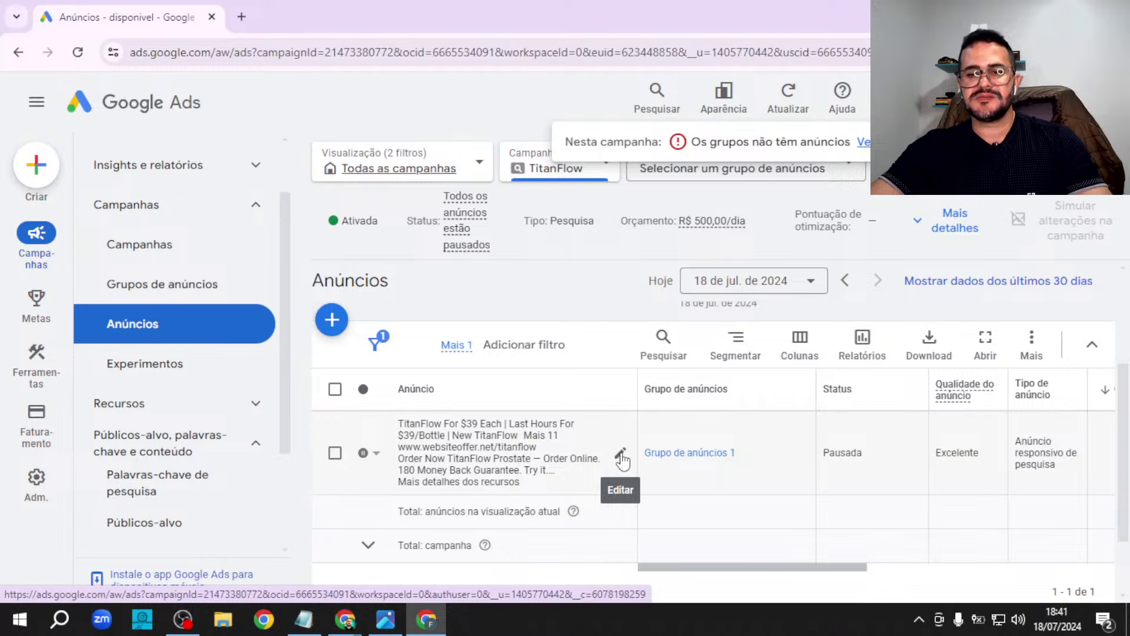
left_click(621, 455)
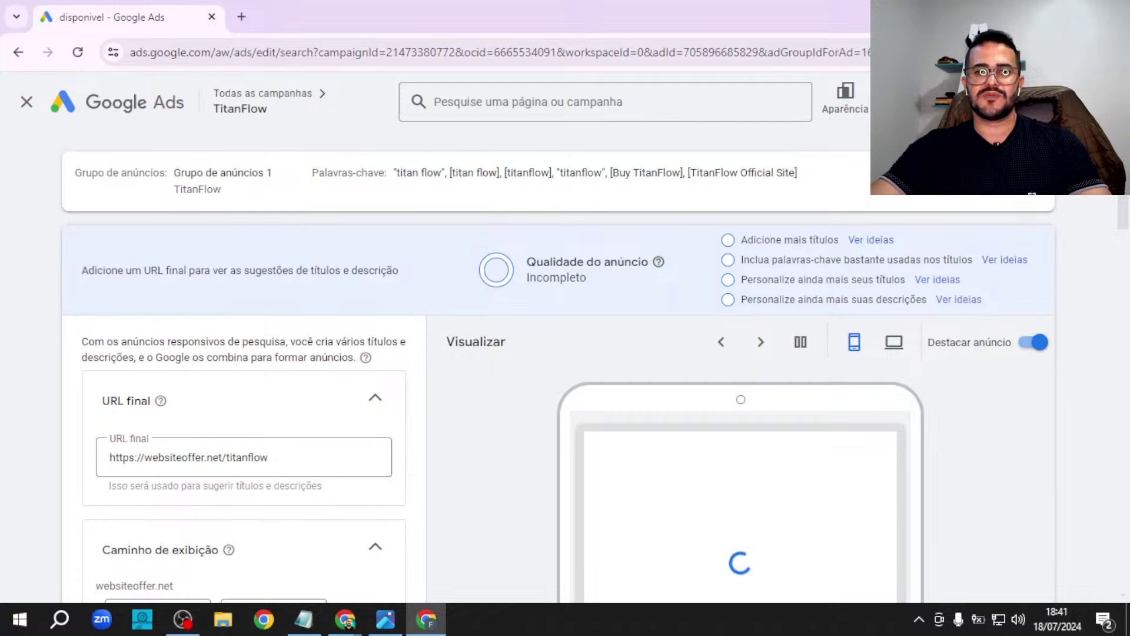
scroll(1128, 240, "down", 2)
scroll(1129, 241, "down", 5)
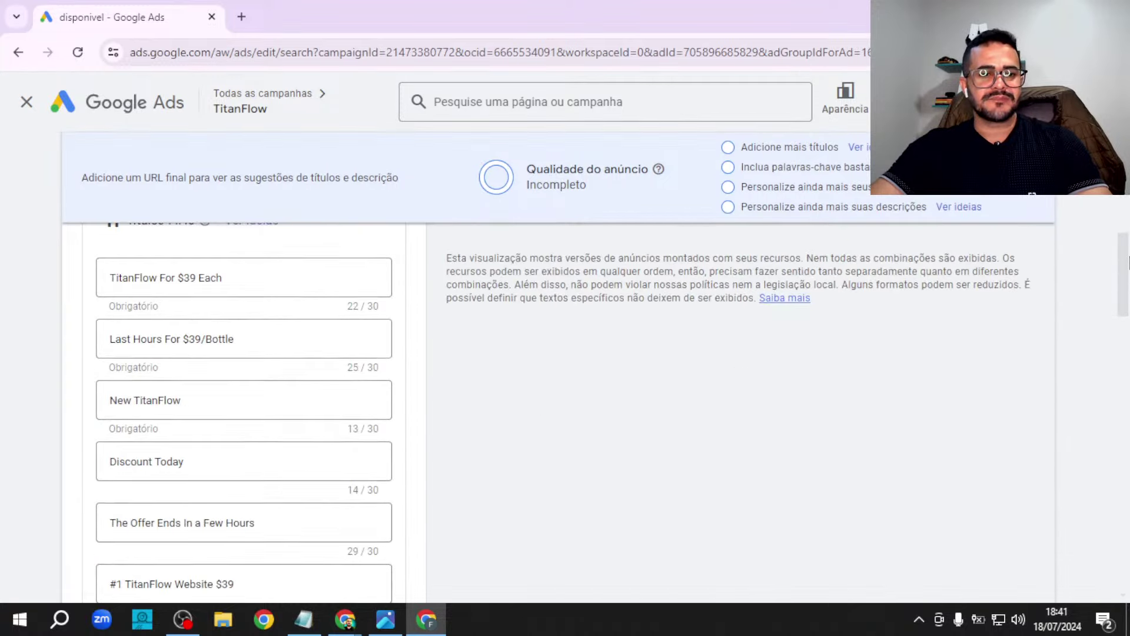
- Shorten the first headline to "TitanFlow" and copy that text
left_click_drag(157, 492, 280, 497)
key("BackSpace")
double_click(233, 487)
key("ctrl+c")
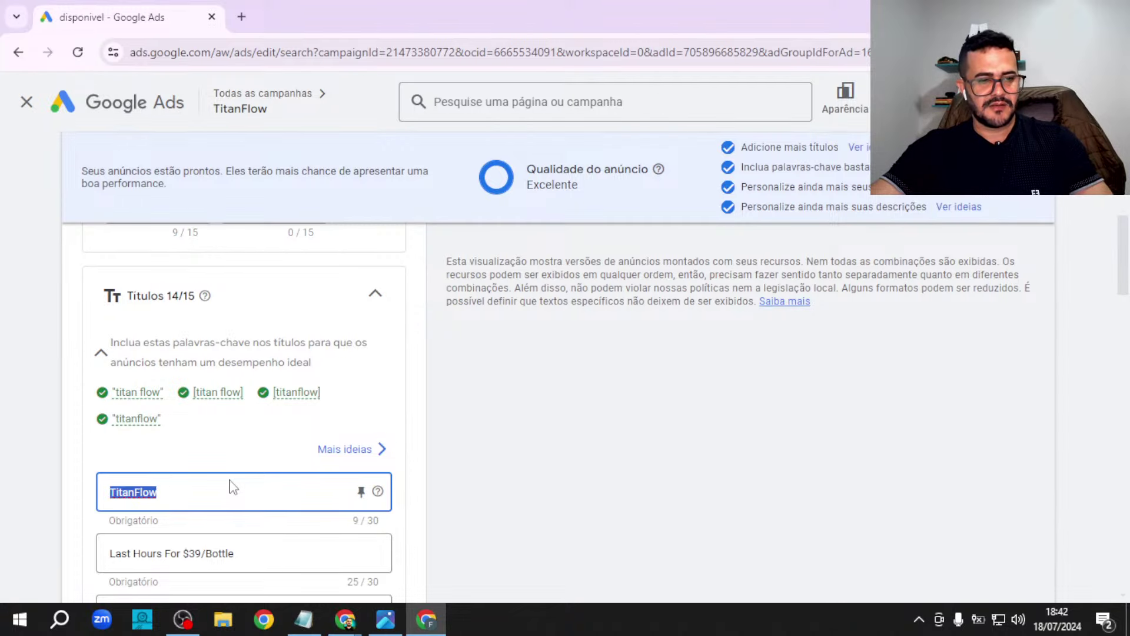
- Replace the first headline with a keyword insertion using "TitanFlow" as default text and capitalizing the first letter of every word
key("BackSpace")
type("{")
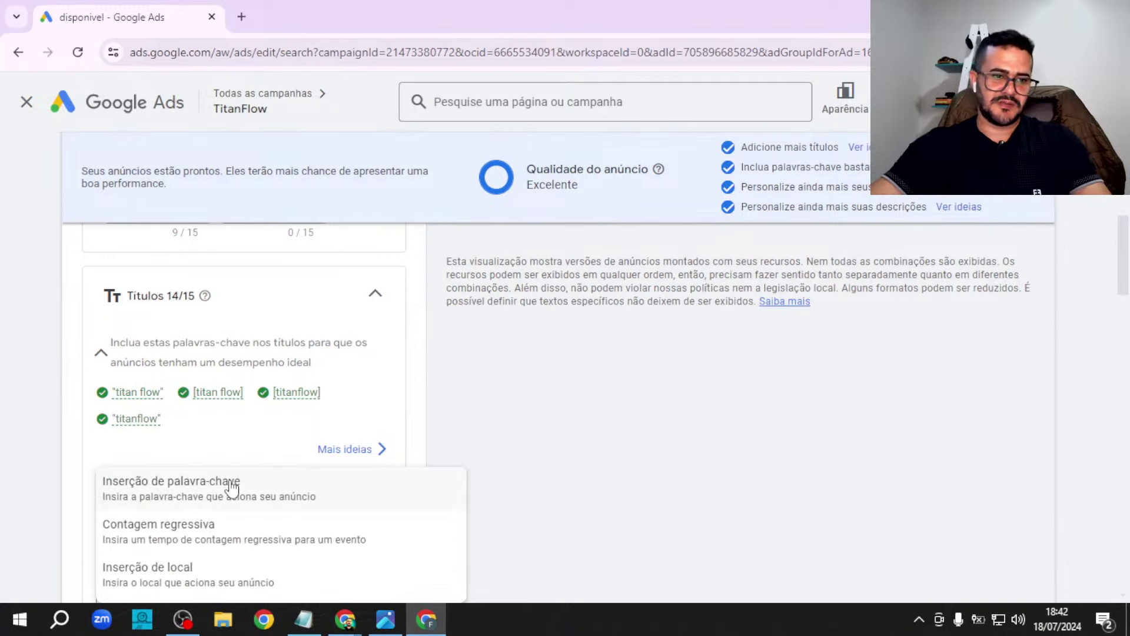
left_click(189, 495)
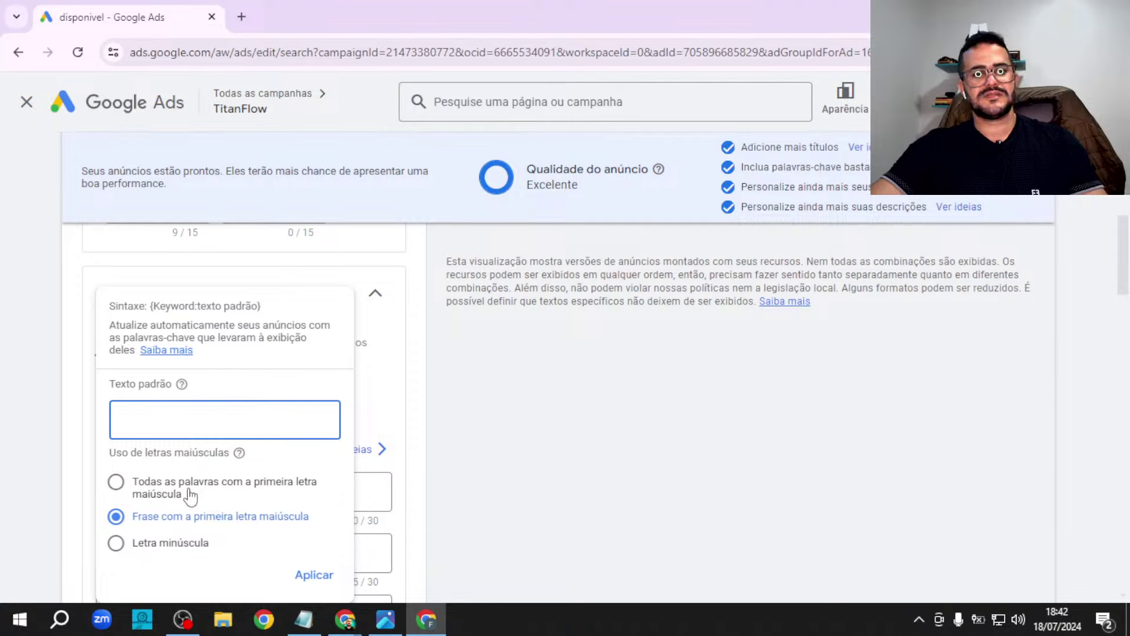
left_click(118, 483)
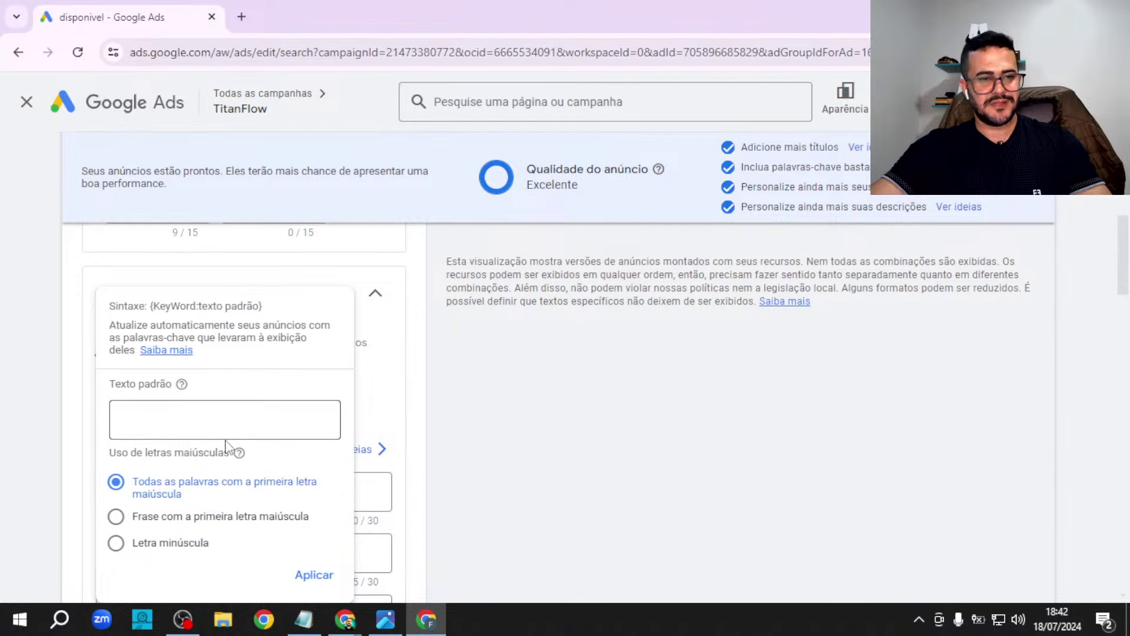
key("ctrl+v")
key("Return")
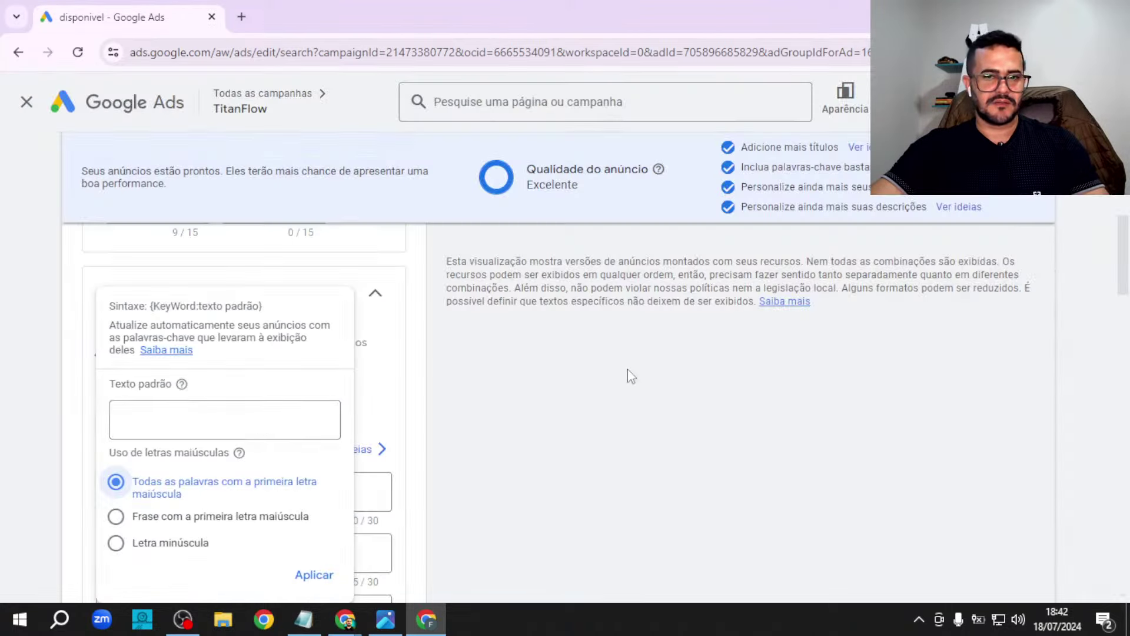
left_click(248, 419)
key("ctrl+v")
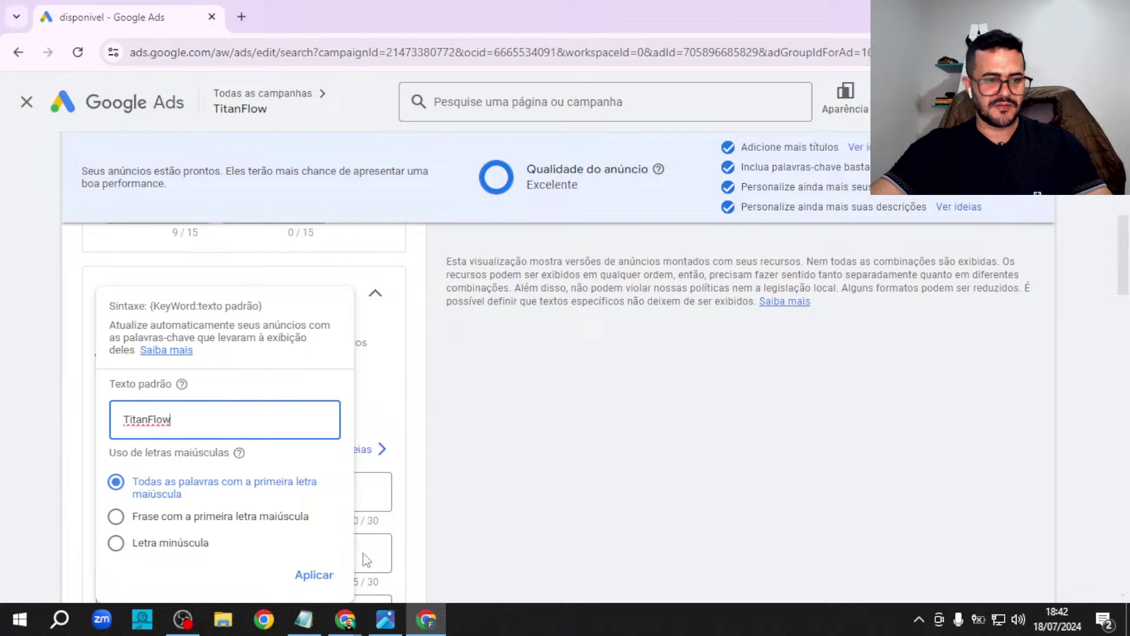
left_click(316, 576)
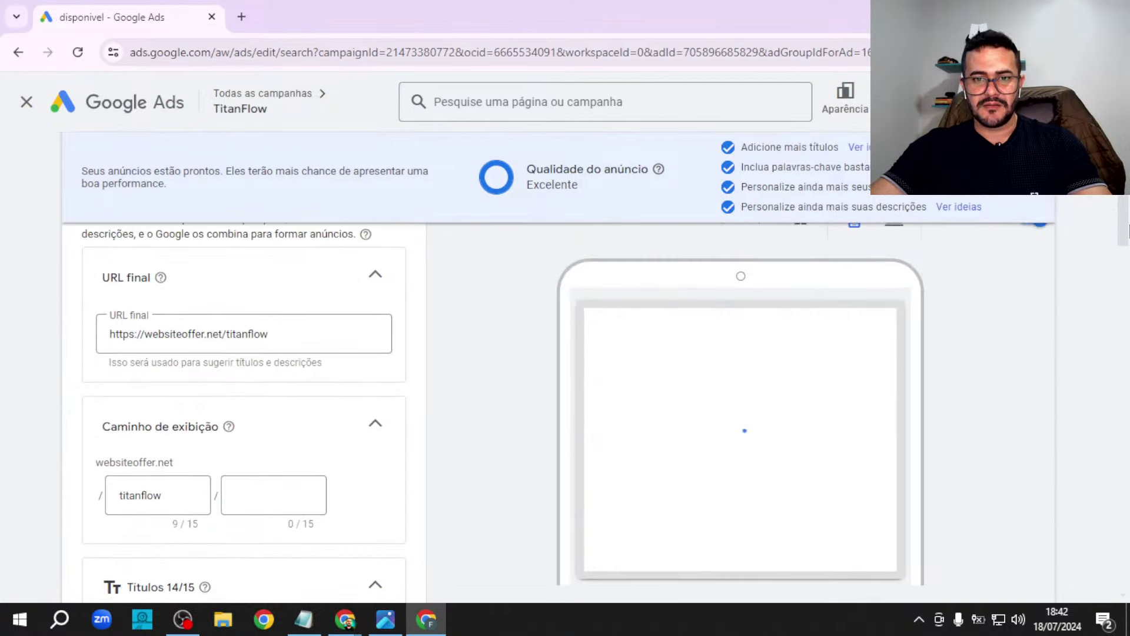
- Pin the keyword insertion headline to position 1 and shorten the second headline to "For $39/Bottle"
left_click(1127, 296)
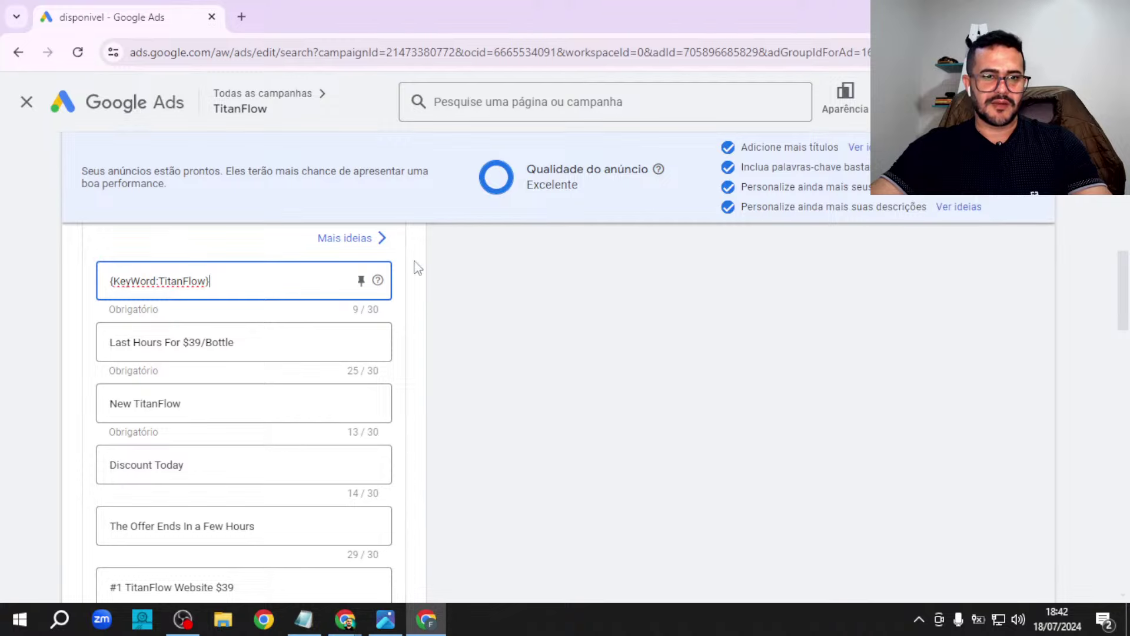
left_click(360, 280)
left_click(468, 368)
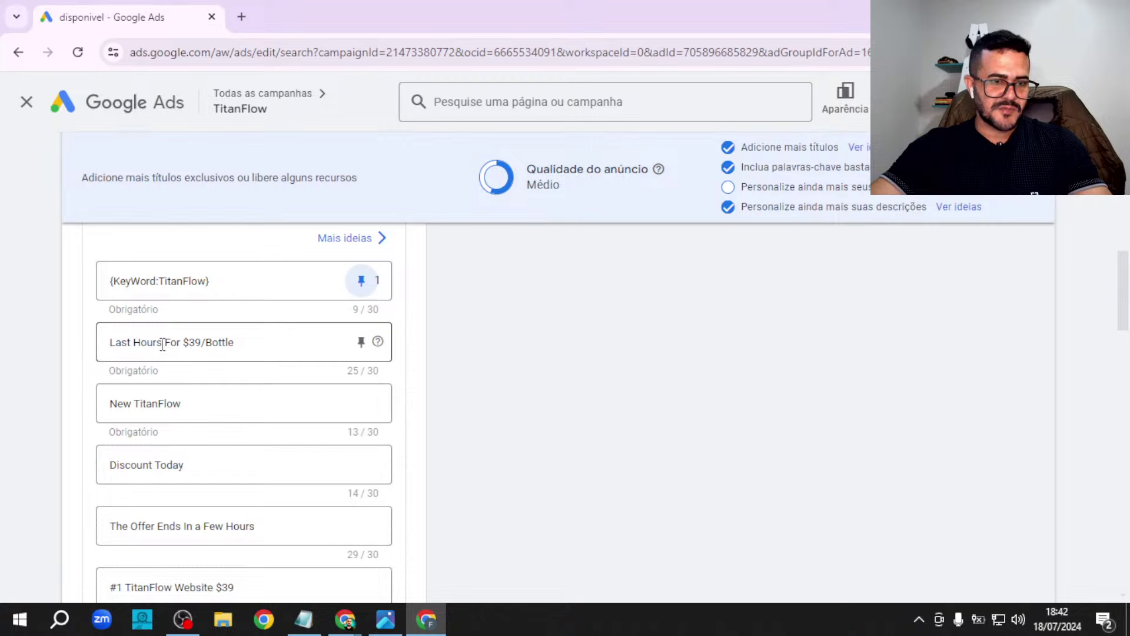
left_click_drag(163, 344, 83, 348)
key("BackSpace")
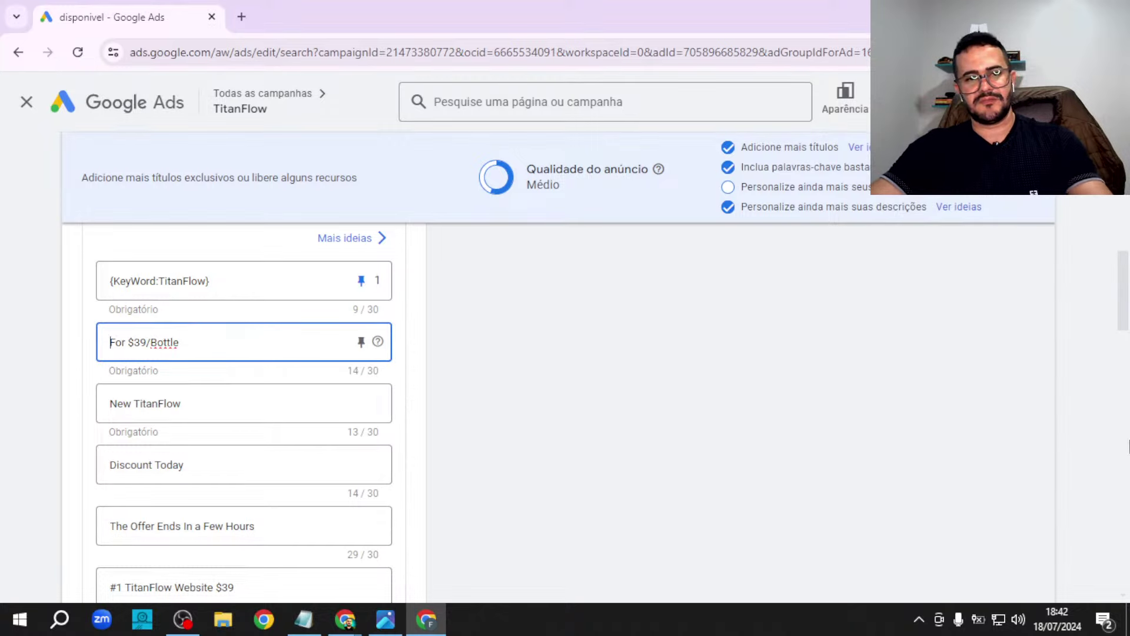
- Examine how the pinned keyword insertion headline combines with the other headlines in several mobile ad previews
scroll(1129, 248, "up", 7)
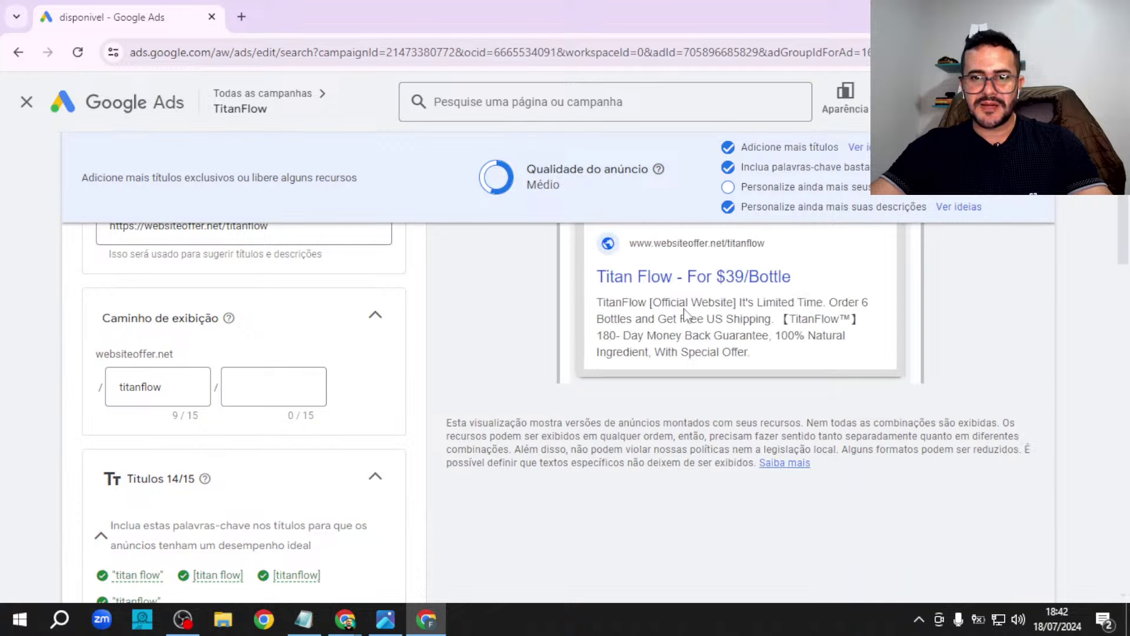
scroll(1000, 259, "up", 1)
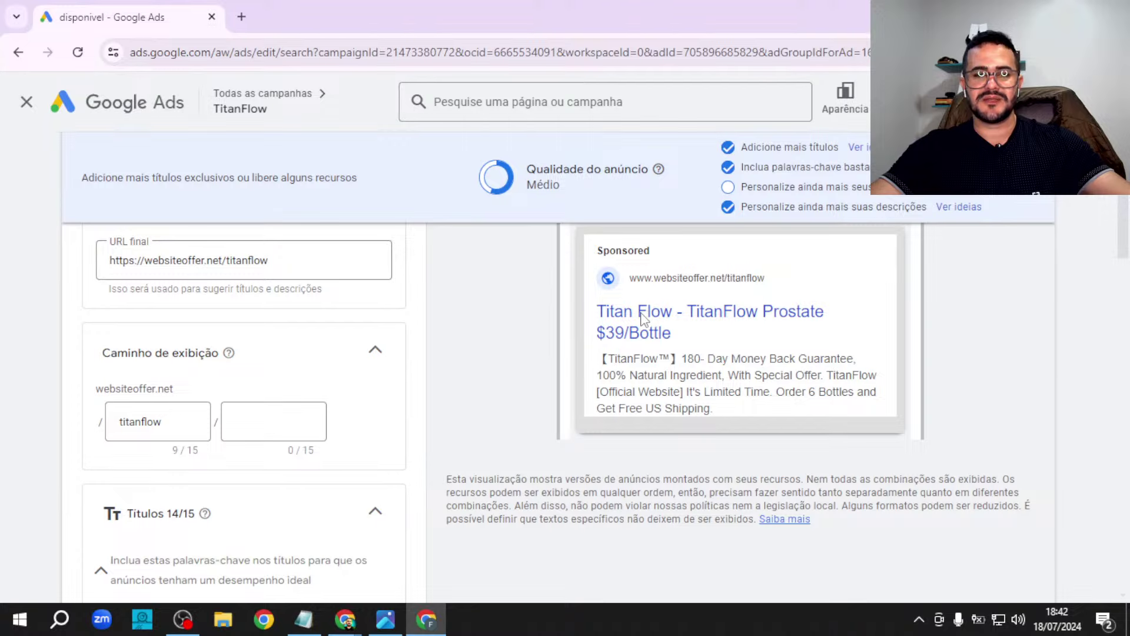
scroll(733, 353, "up", 2)
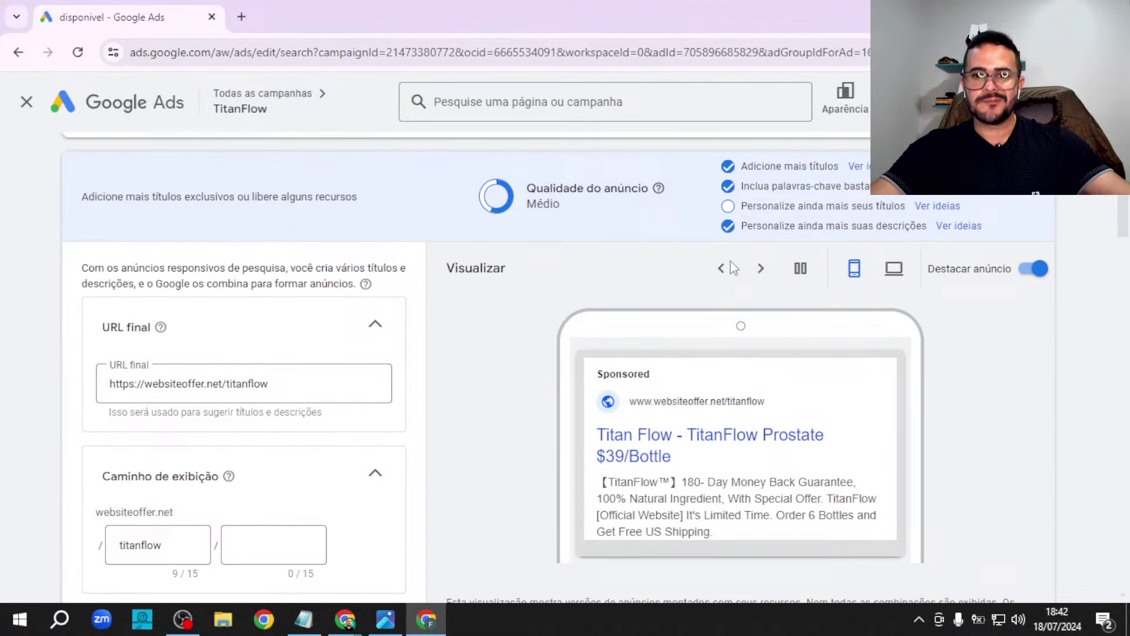
left_click(760, 269)
left_click(760, 269)
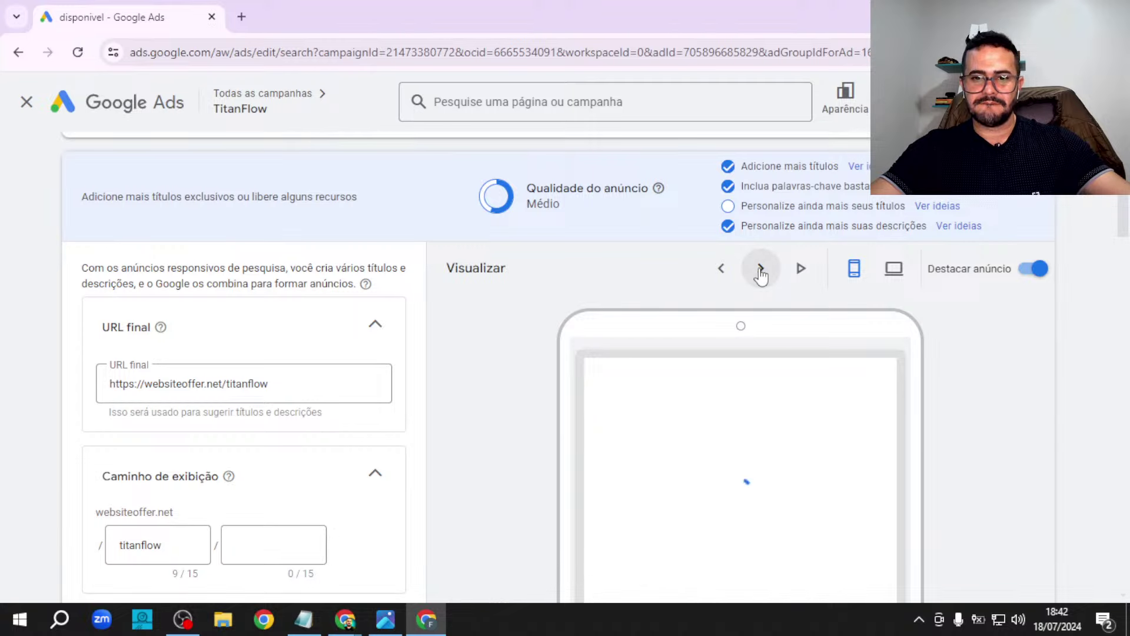
left_click(761, 269)
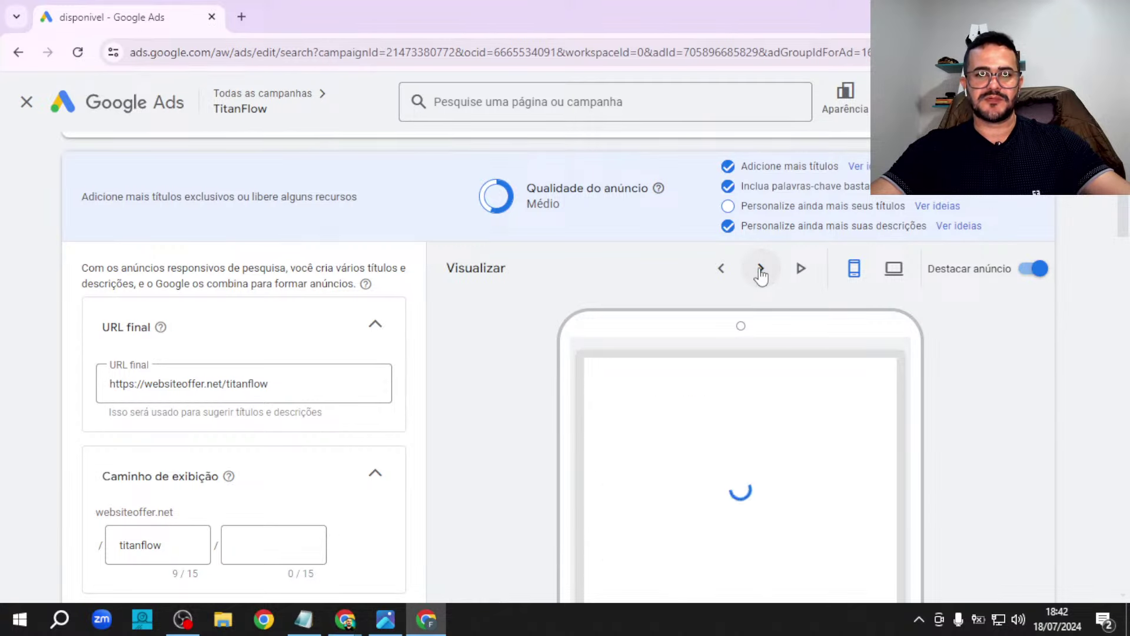
left_click(760, 269)
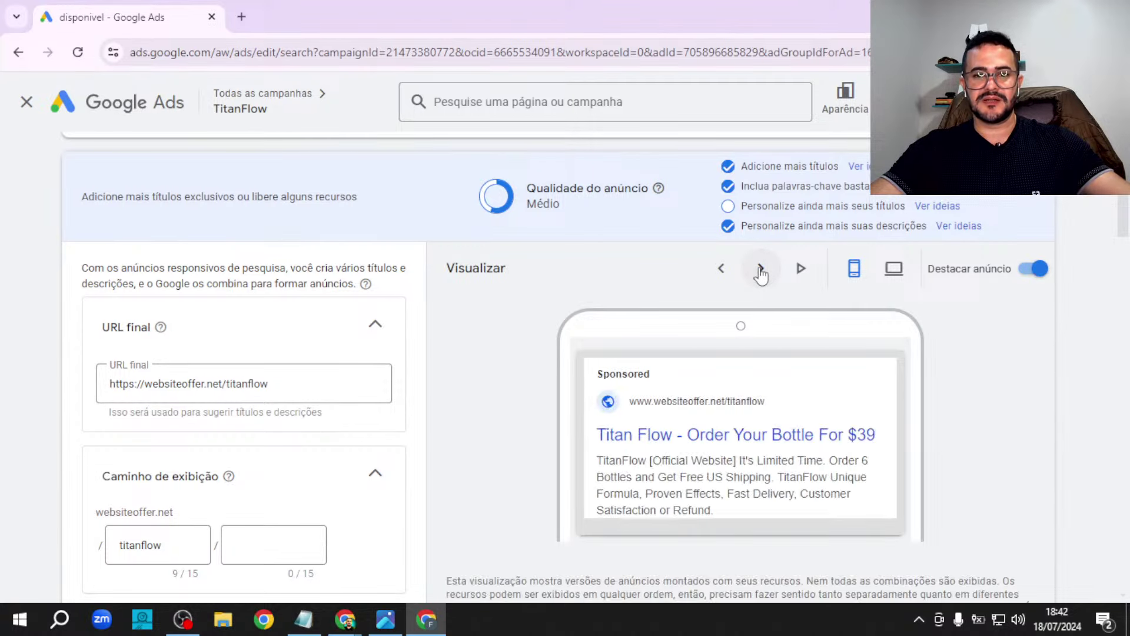
left_click(761, 269)
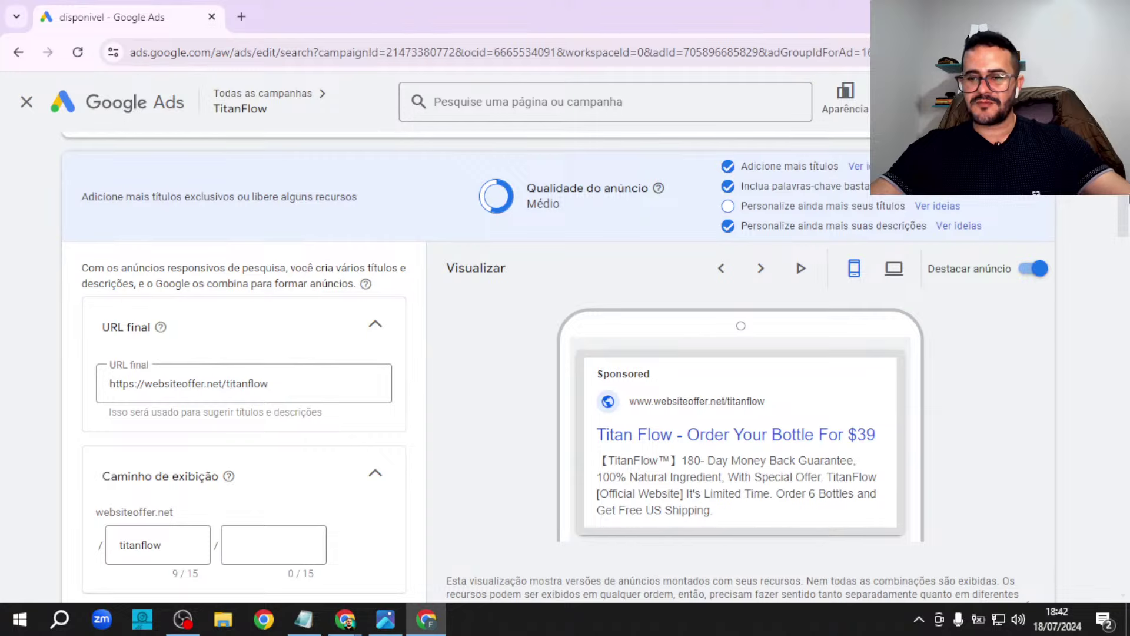
- Save the edited responsive search ad, then reopen it for editing from the campaign's ad list
left_click_drag(1125, 201, 1127, 560)
left_click(121, 530)
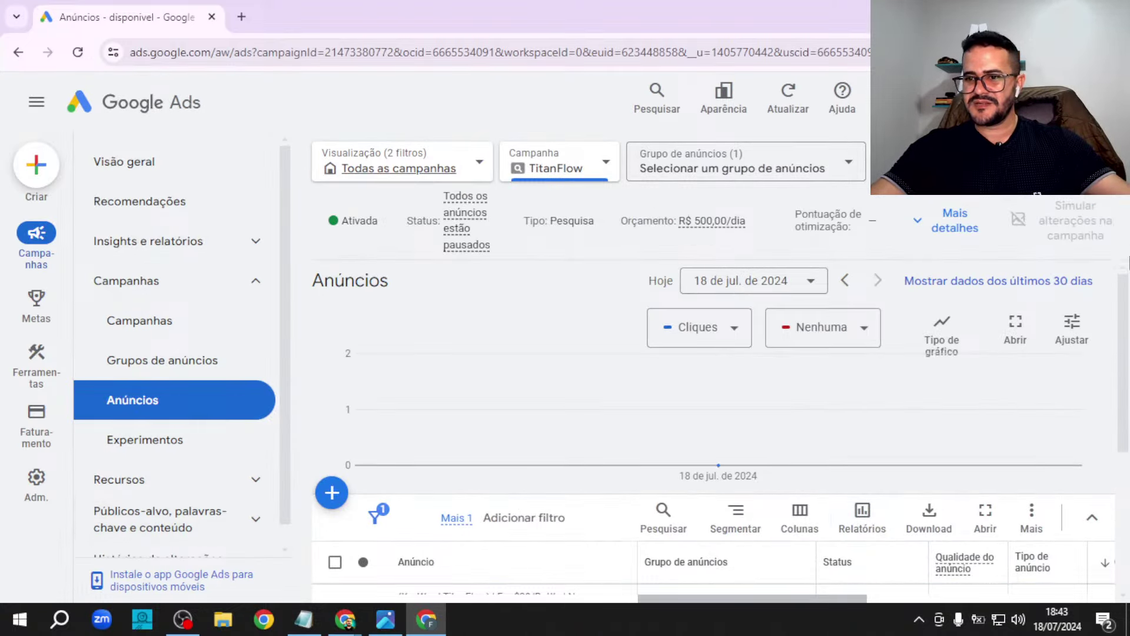
scroll(765, 412, "down", 3)
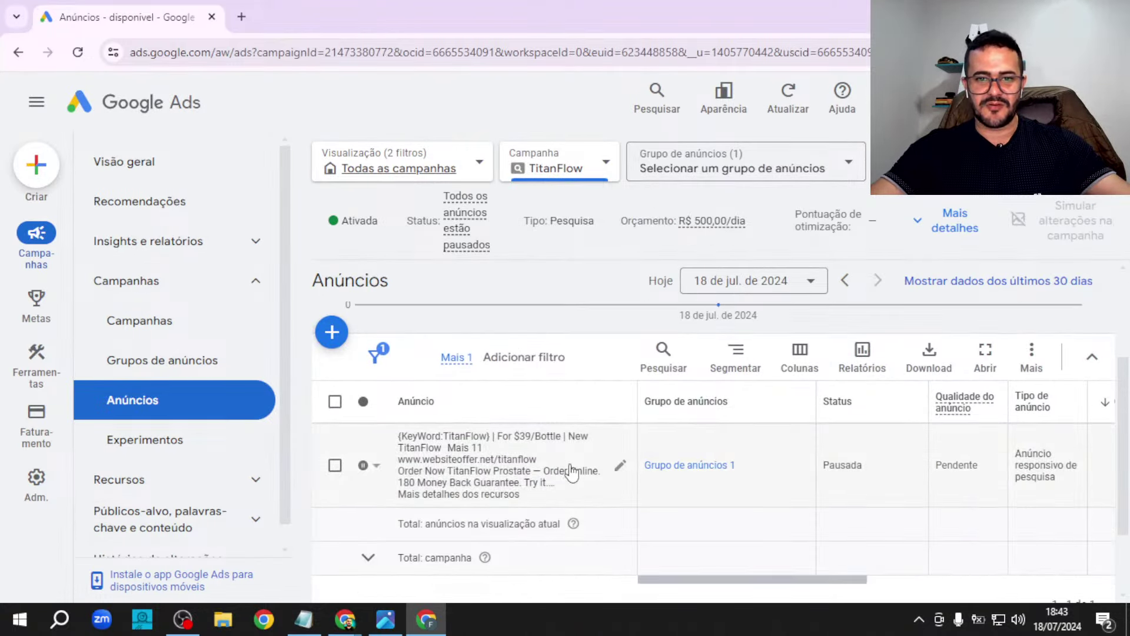
left_click(619, 471)
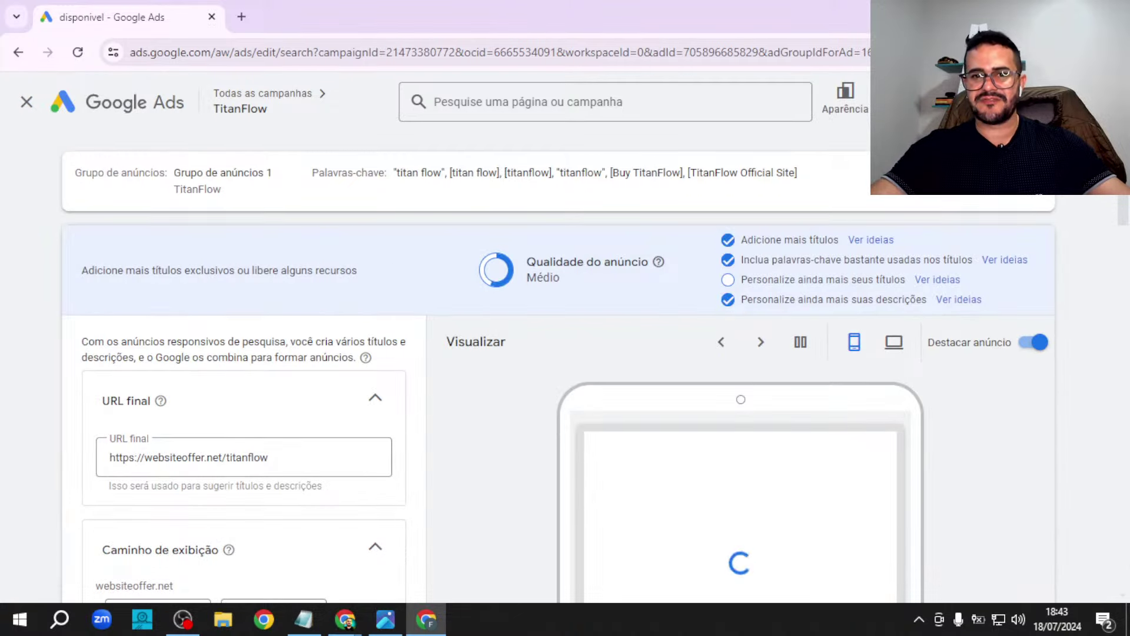
- Check the saved headlines and page through further ad preview variations for the inserted keyword
scroll(1128, 236, "down", 5)
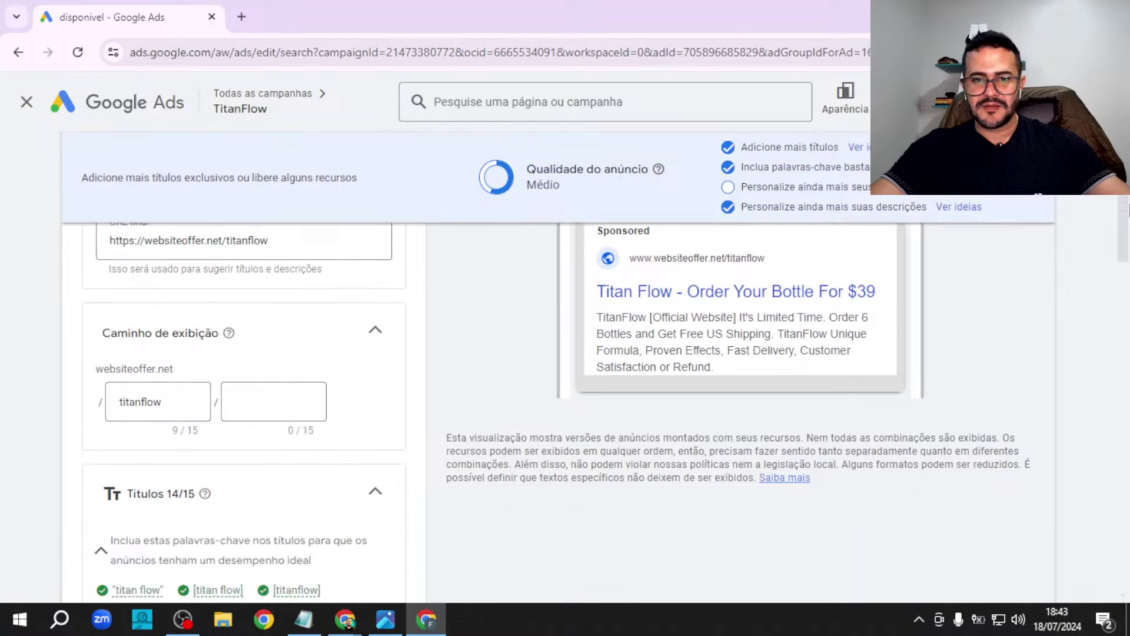
scroll(1128, 235, "down", 1)
scroll(1128, 234, "up", 1)
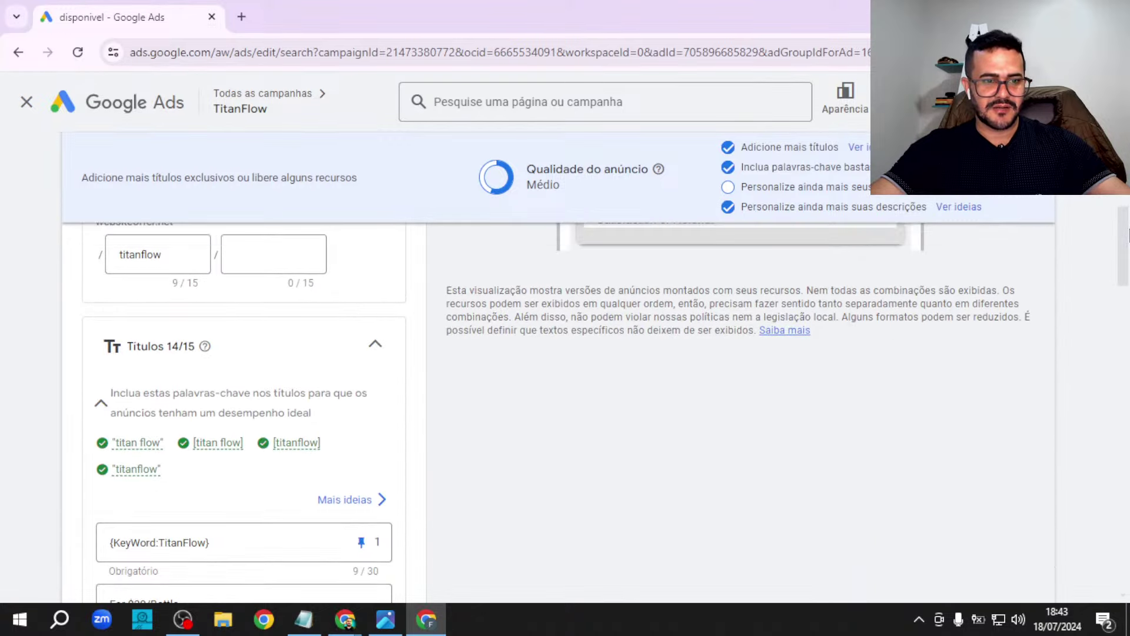
scroll(1127, 229, "up", 6)
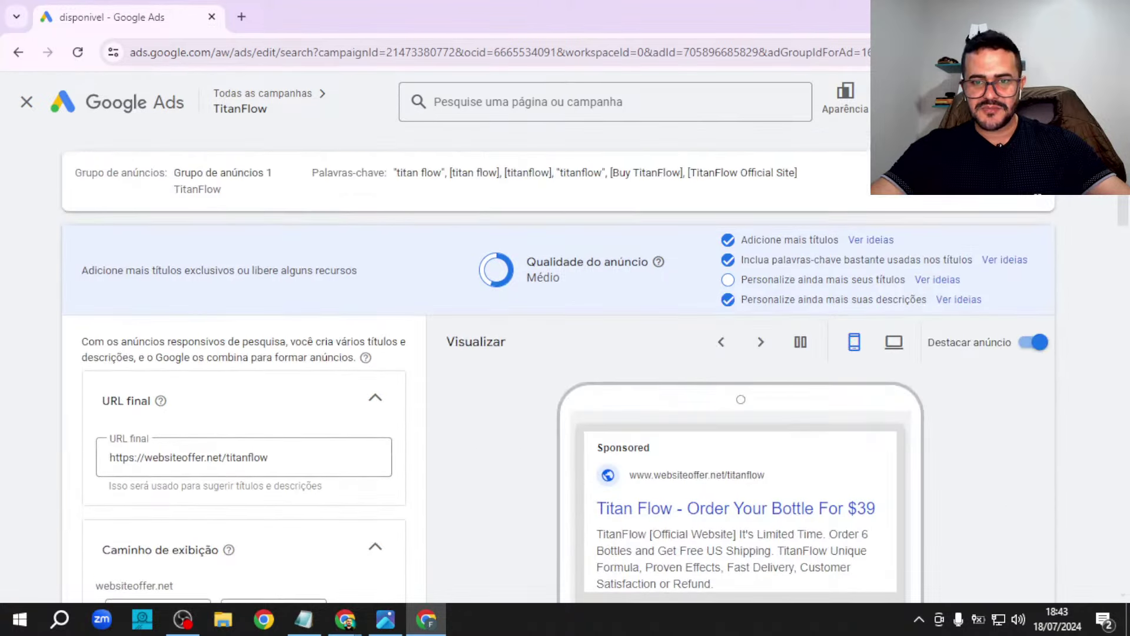
scroll(1011, 219, "down", 1)
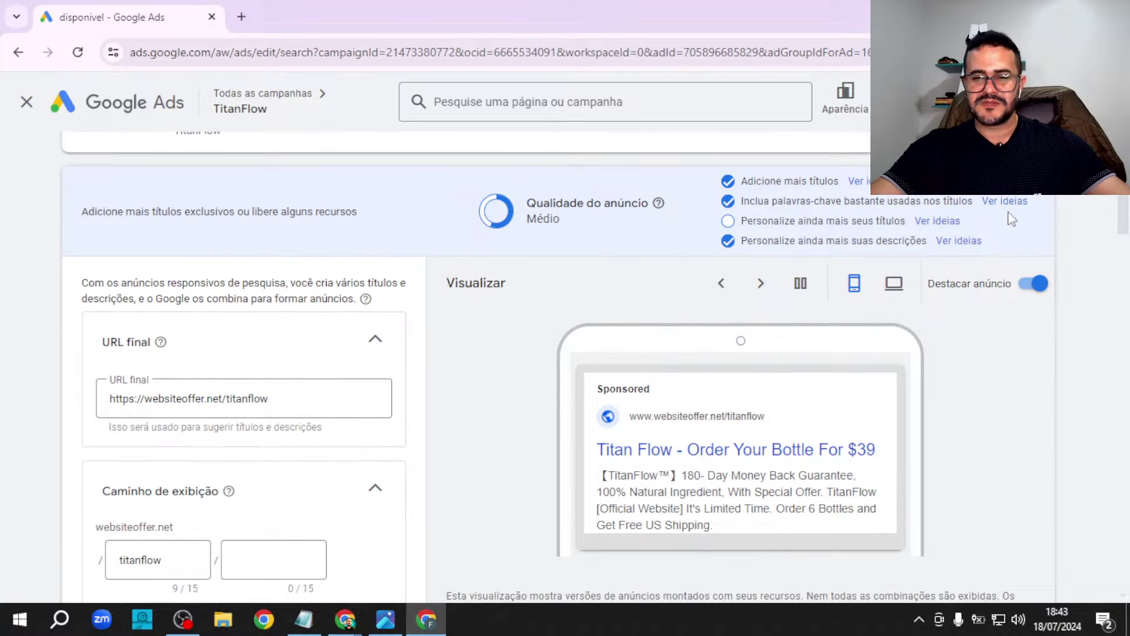
left_click(763, 288)
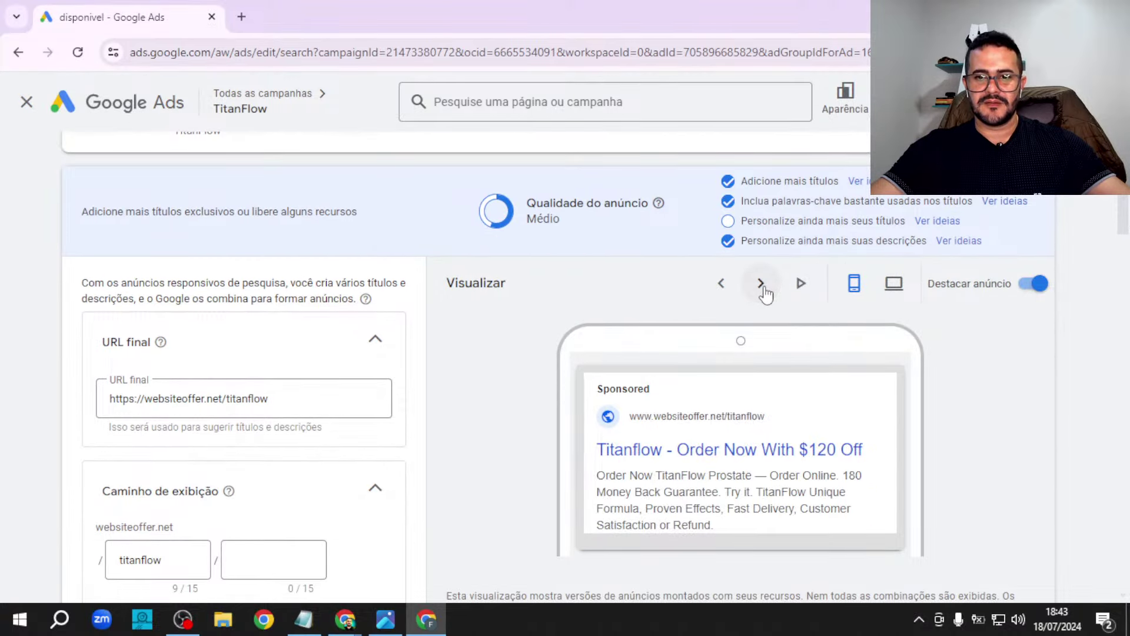
left_click(763, 287)
left_click(763, 287)
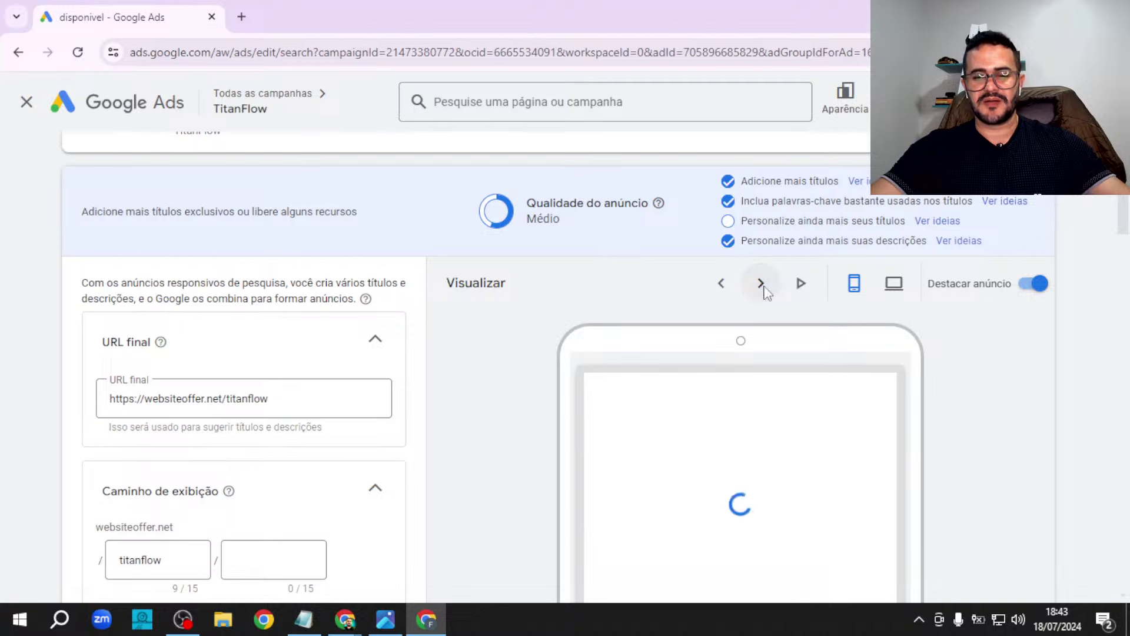
- Page through more mobile ad previews and compare their first headline with the keyword insertion headline pinned to position 1
left_click(762, 285)
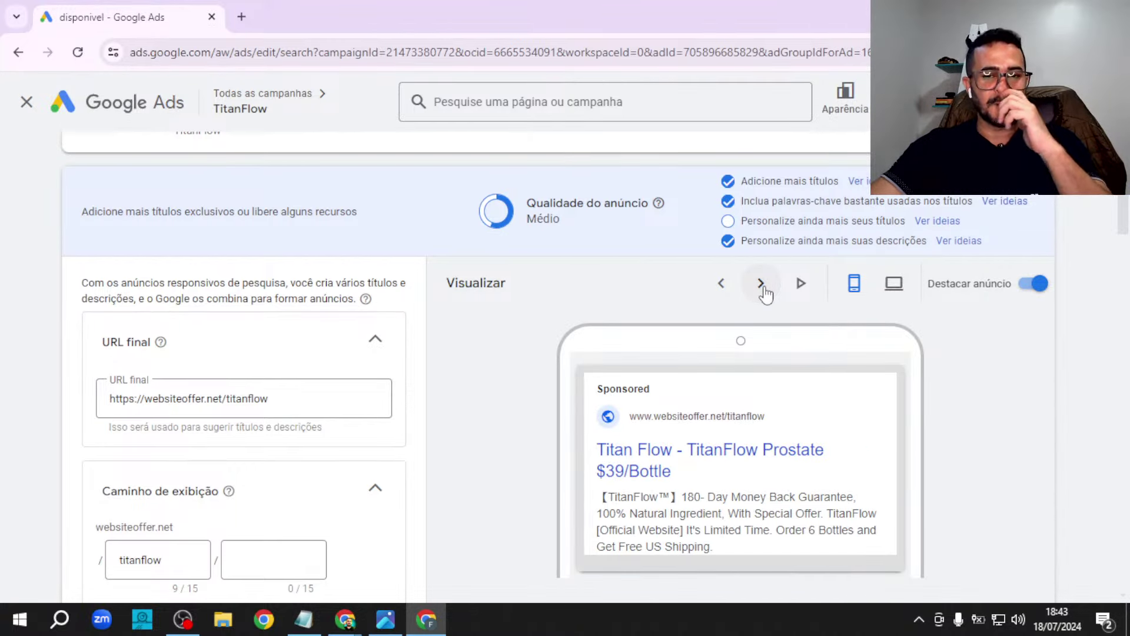
left_click(763, 286)
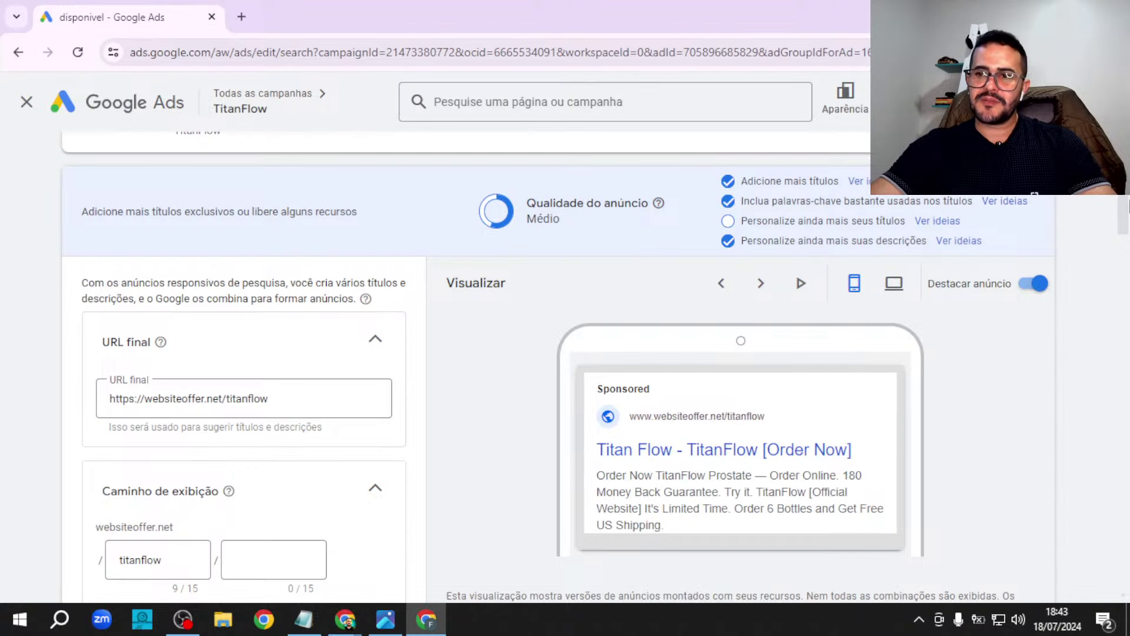
scroll(310, 449, "down", 6)
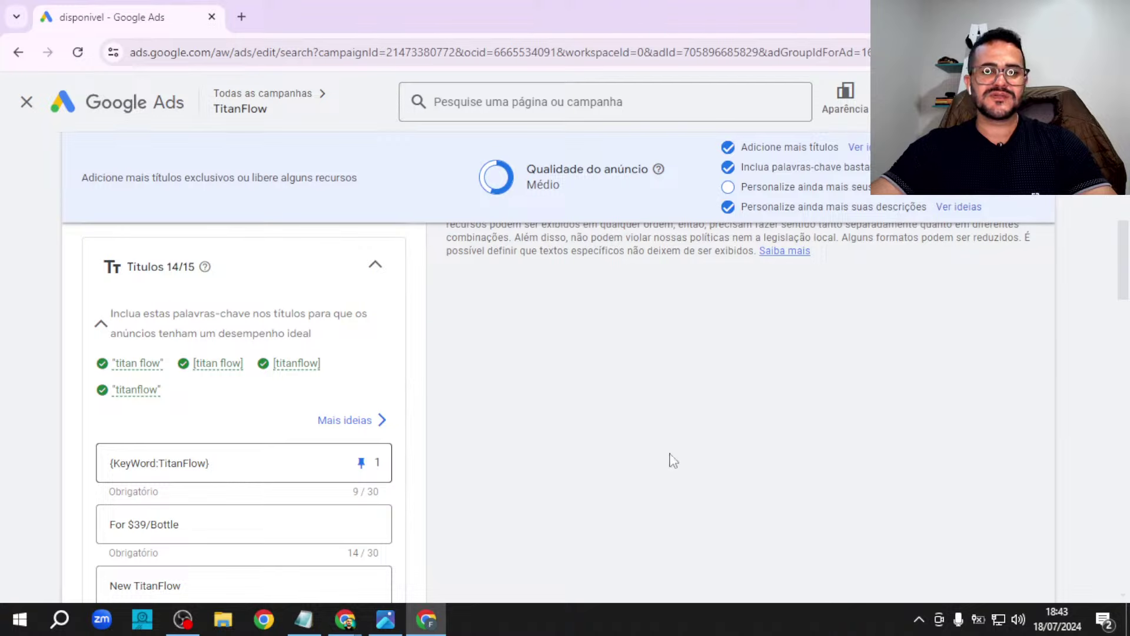
scroll(673, 459, "up", 5)
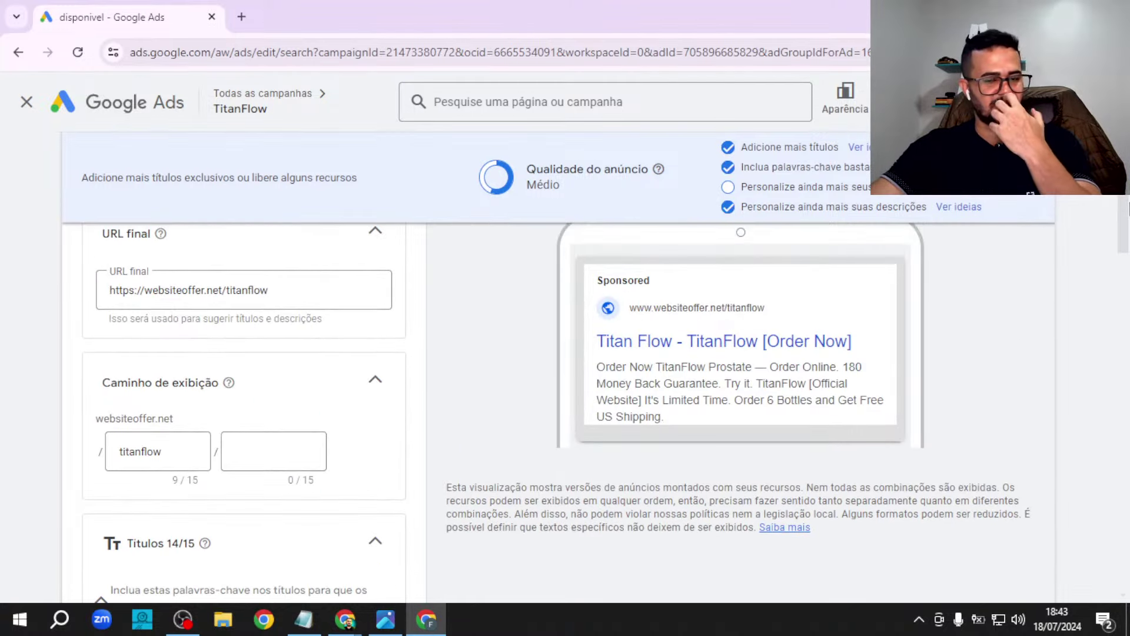
scroll(1127, 208, "down", 1)
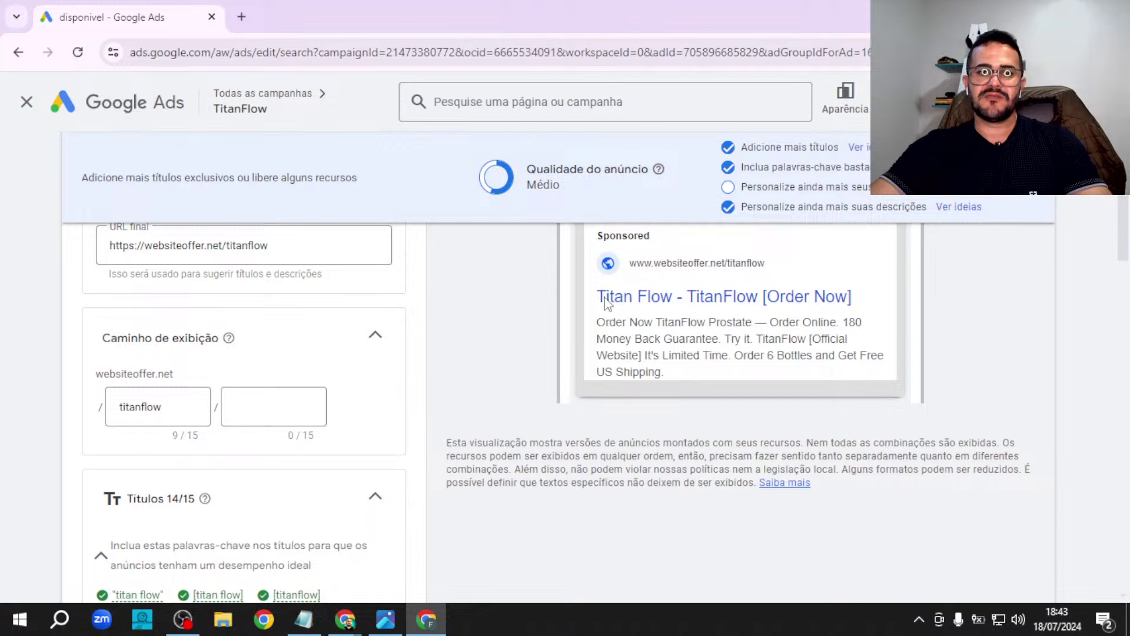
scroll(1128, 248, "down", 5)
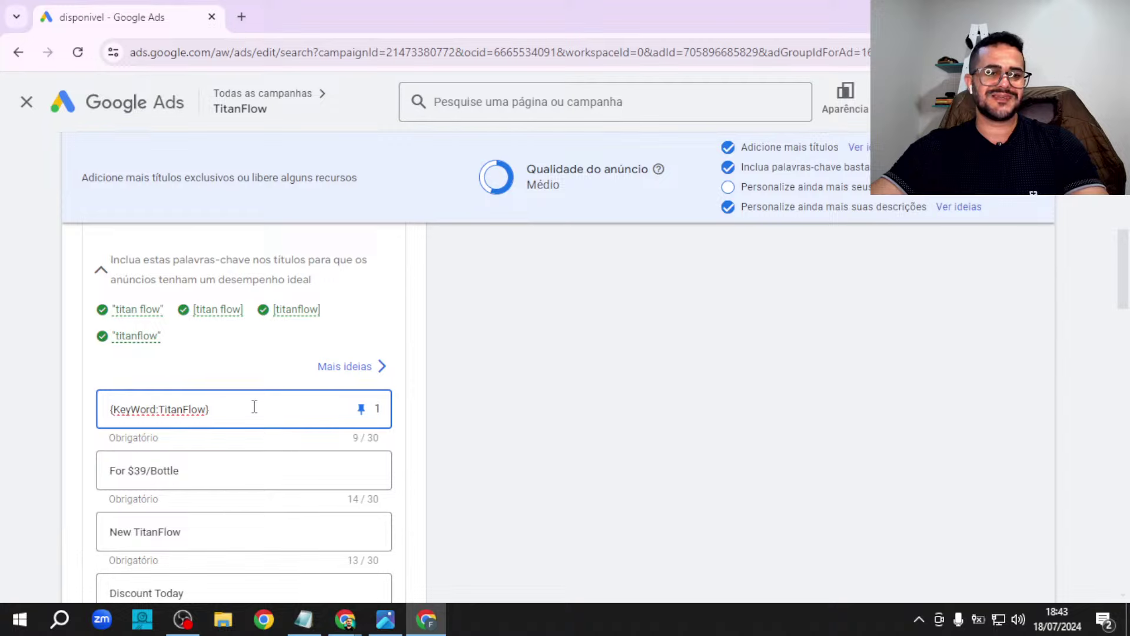
scroll(1128, 233, "up", 5)
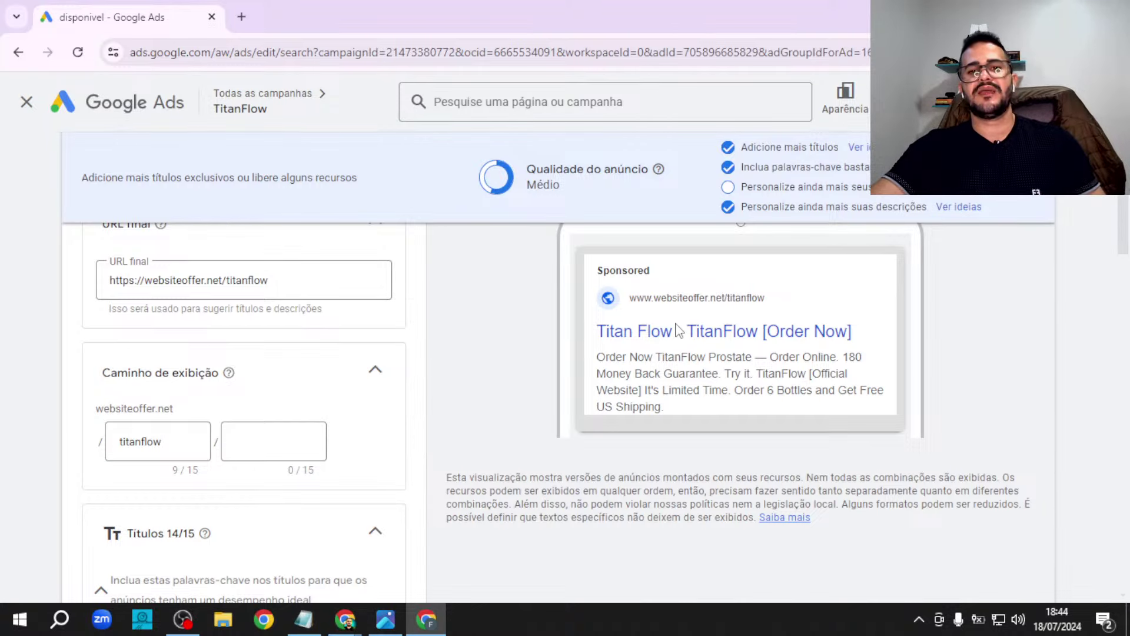
left_click_drag(1126, 224, 1126, 235)
scroll(179, 451, "down", 4)
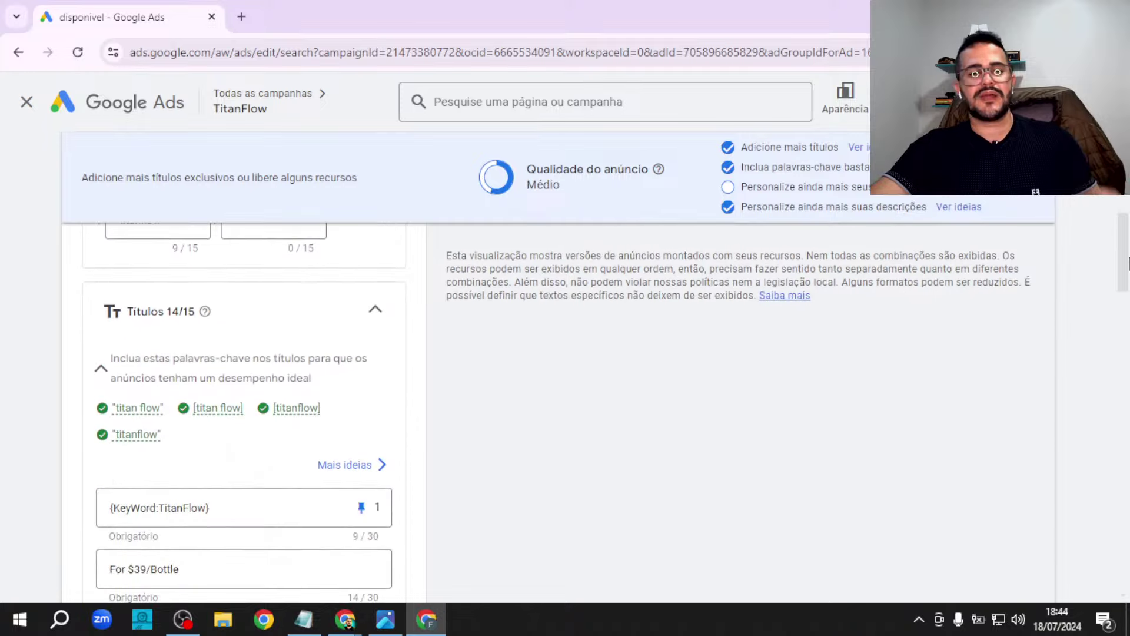
left_click(261, 408)
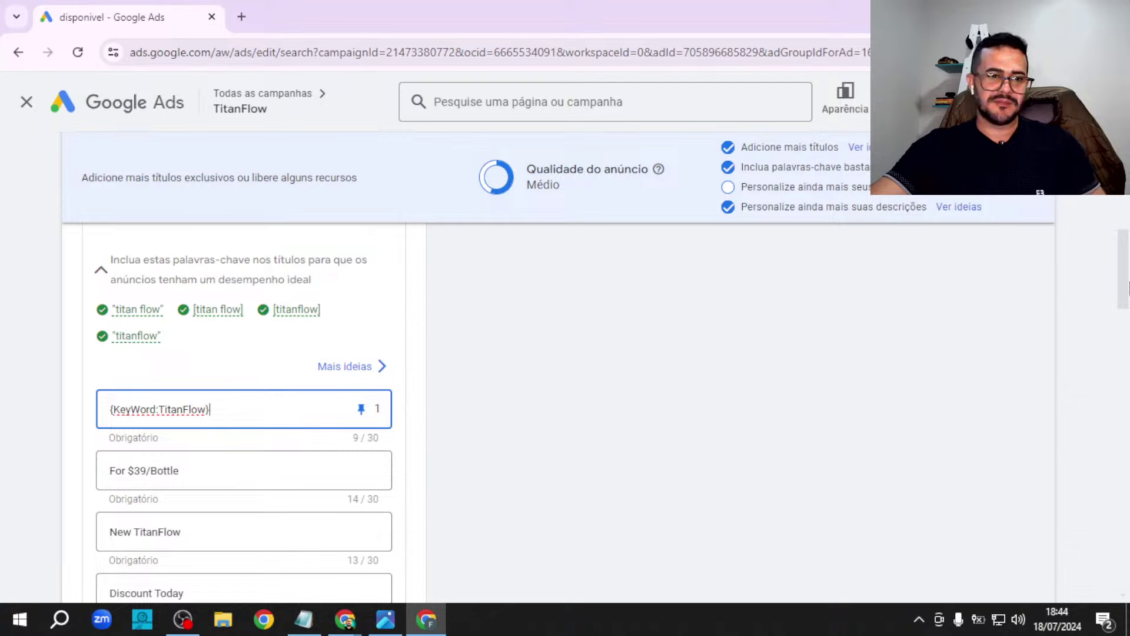
scroll(1128, 288, "up", 5)
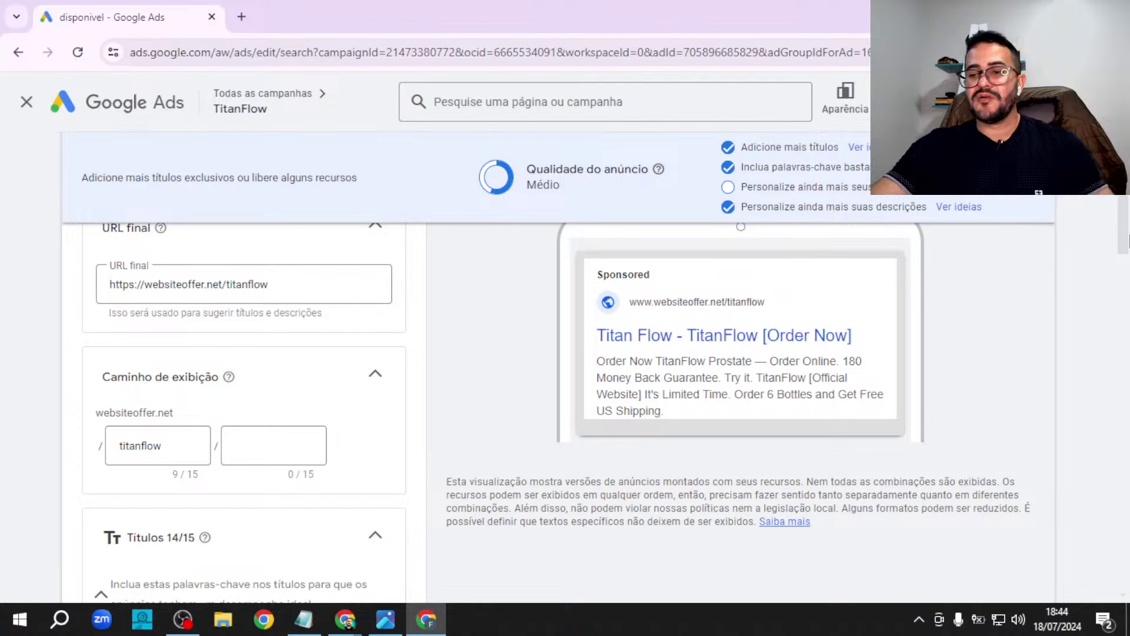
- Pin the "For $39/Bottle" headline so that it shows only in position 2
scroll(1127, 223, "down", 5)
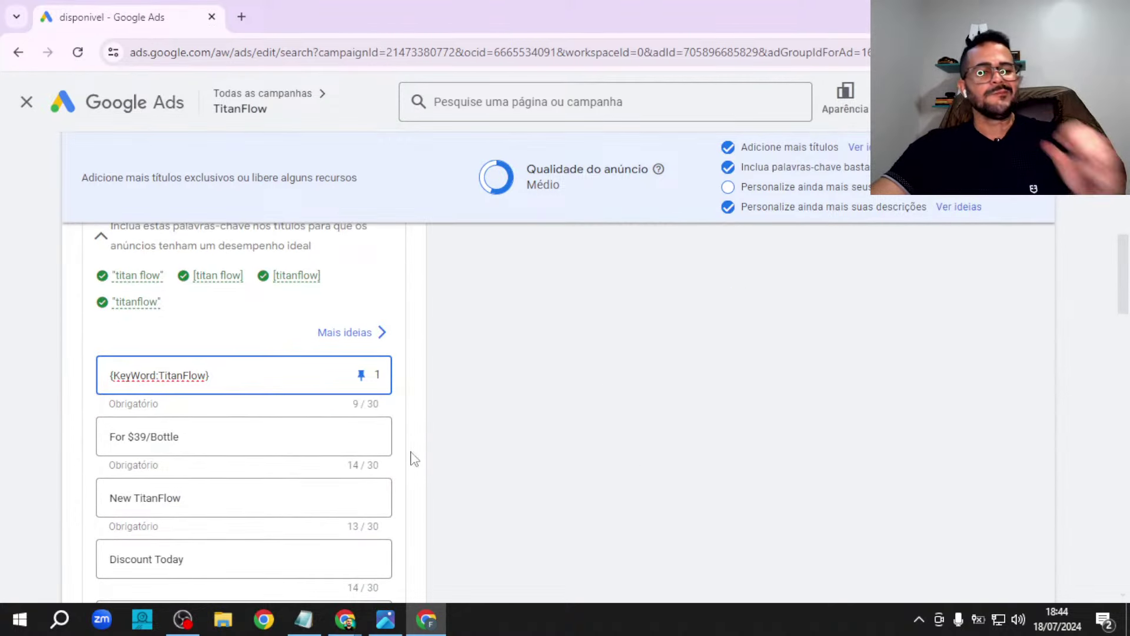
left_click(362, 438)
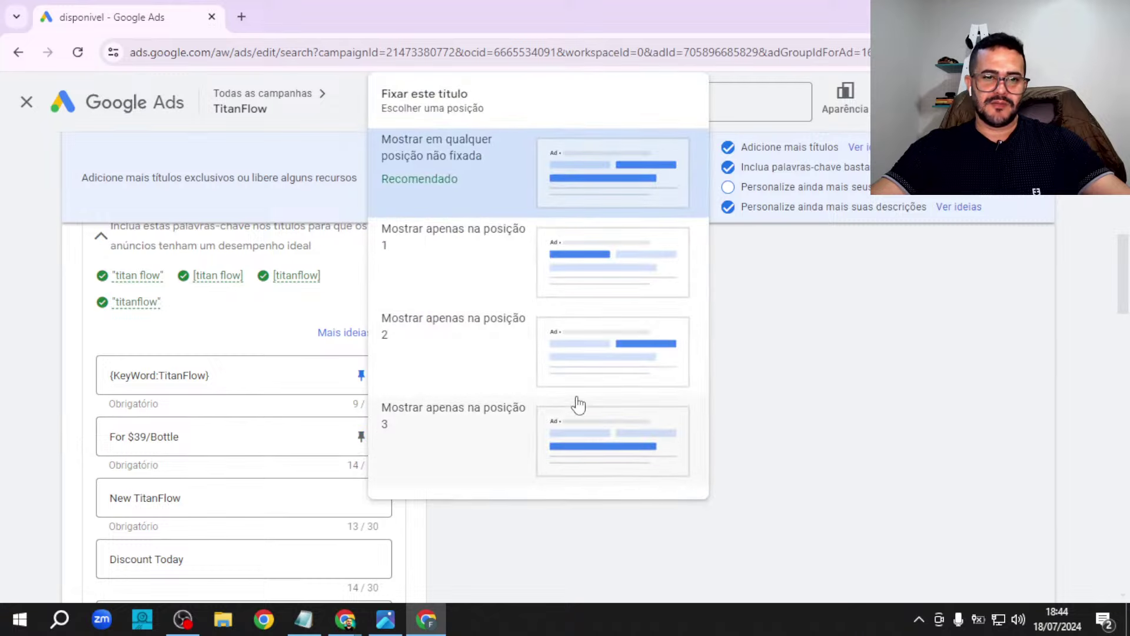
left_click(451, 358)
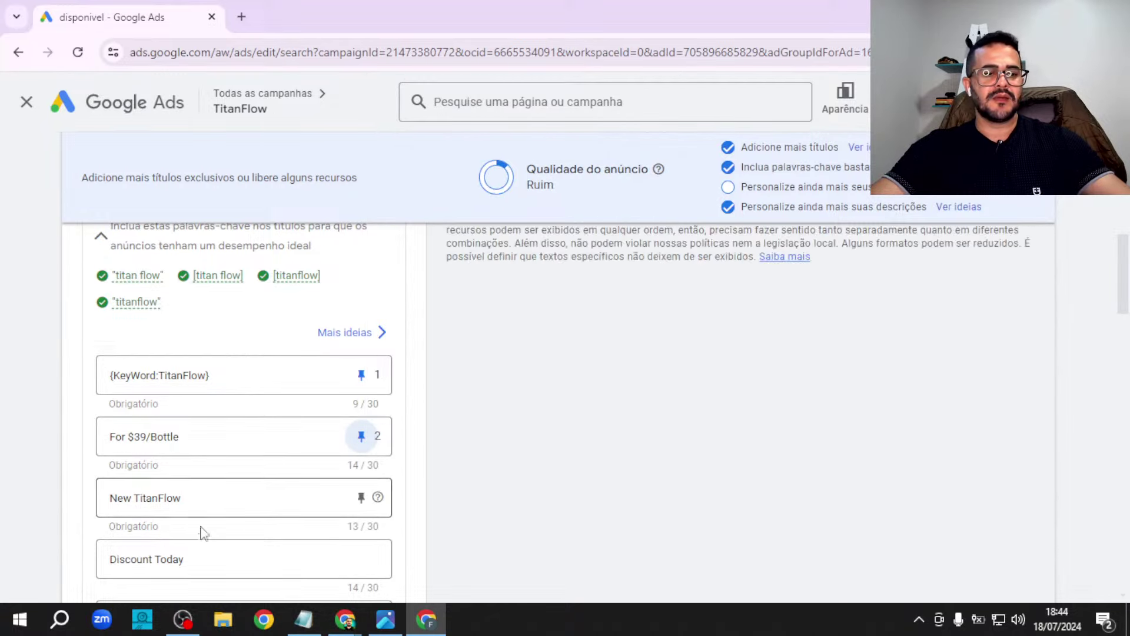
- Replace the third headline's text with "Free Shipping" and pin it to position 3
left_click_drag(205, 500, 98, 509)
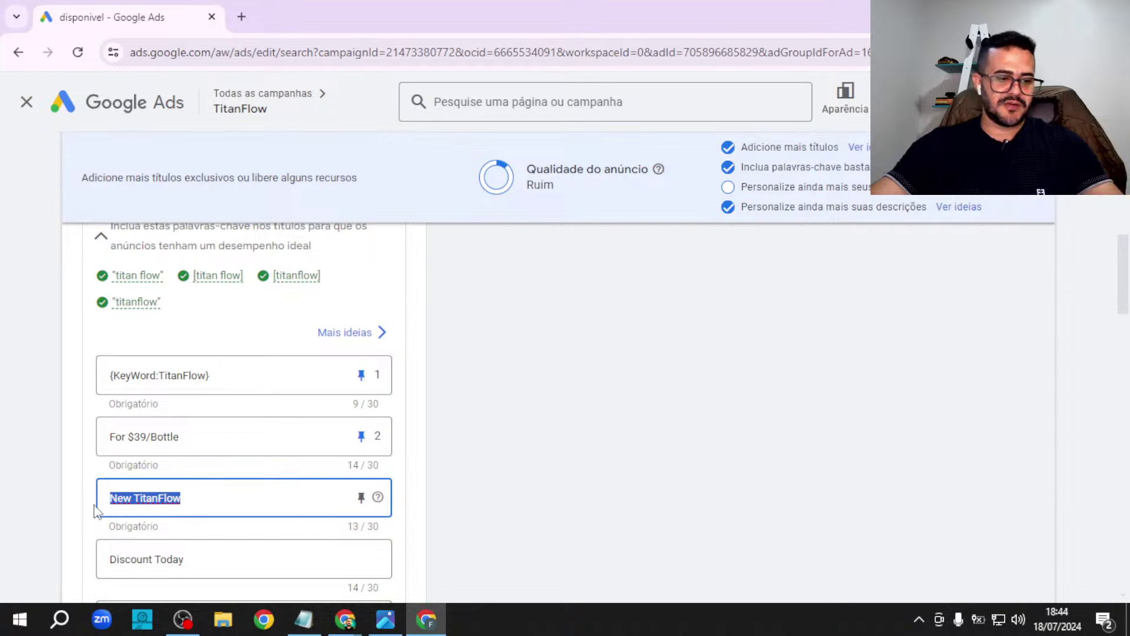
type("F")
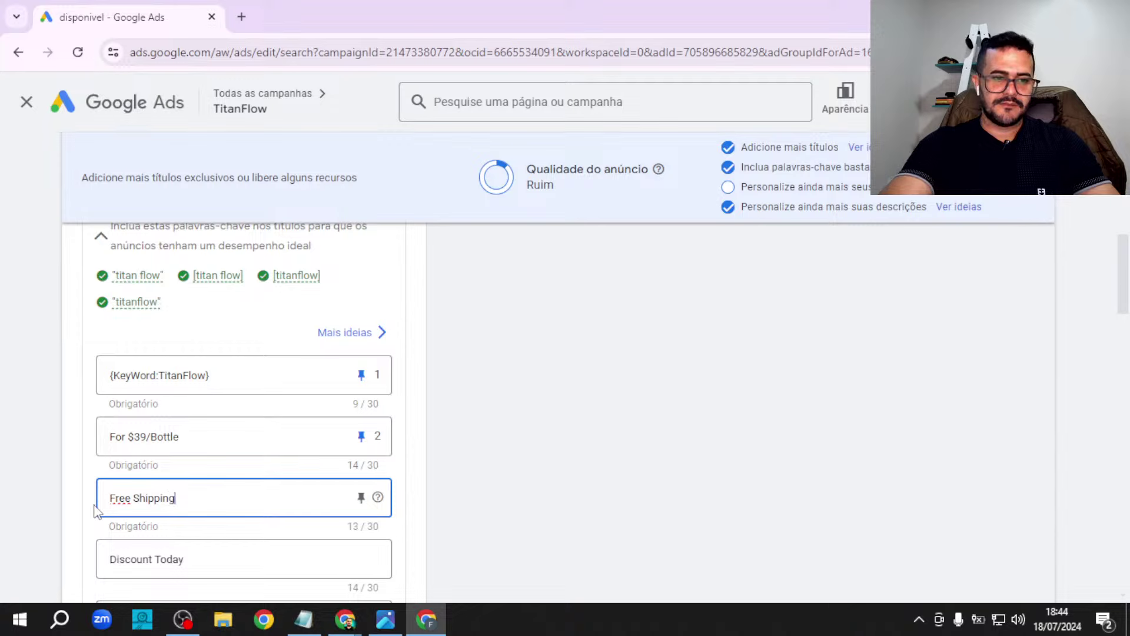
type("ree Shipping")
left_click(526, 443)
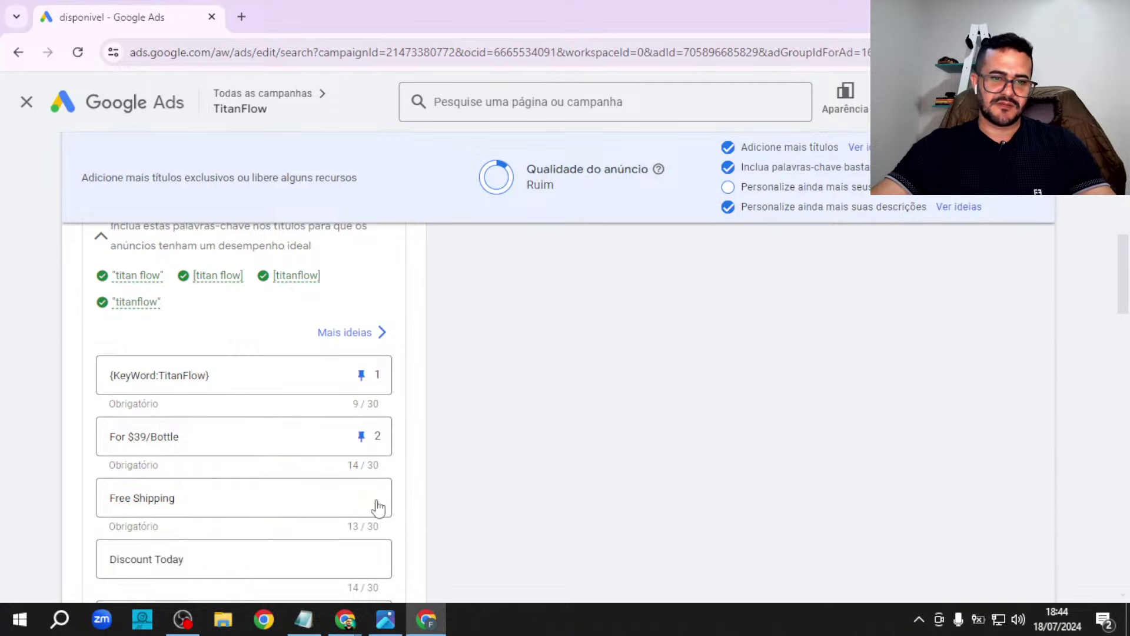
left_click(361, 499)
left_click(447, 459)
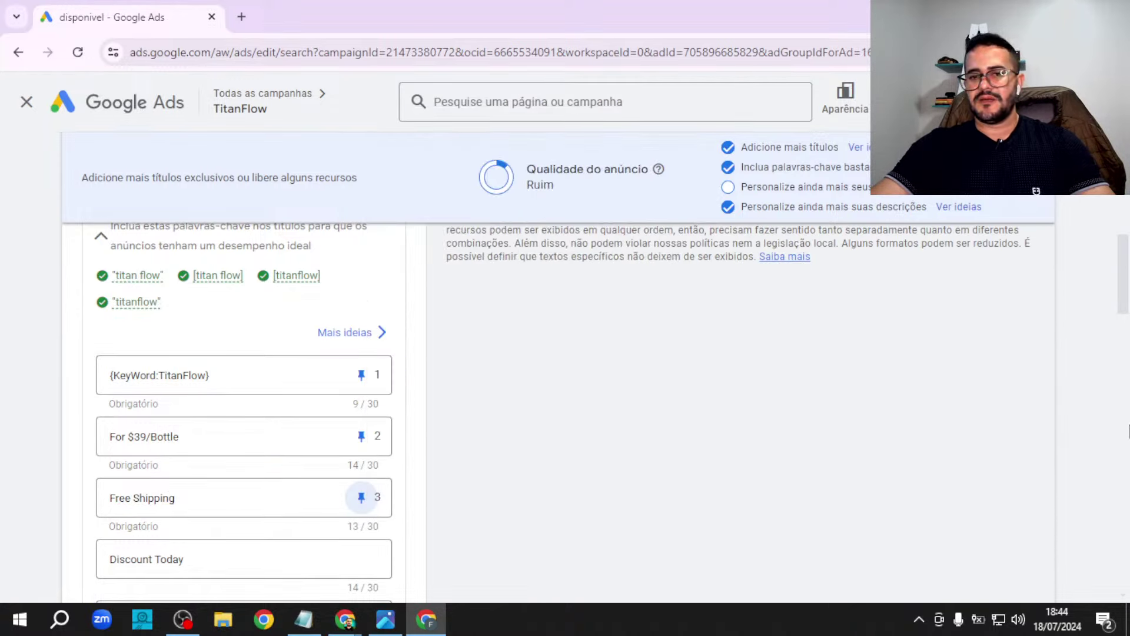
- Switch to the desktop ad preview and compare it with the three pinned headlines
scroll(1128, 431, "up", 5)
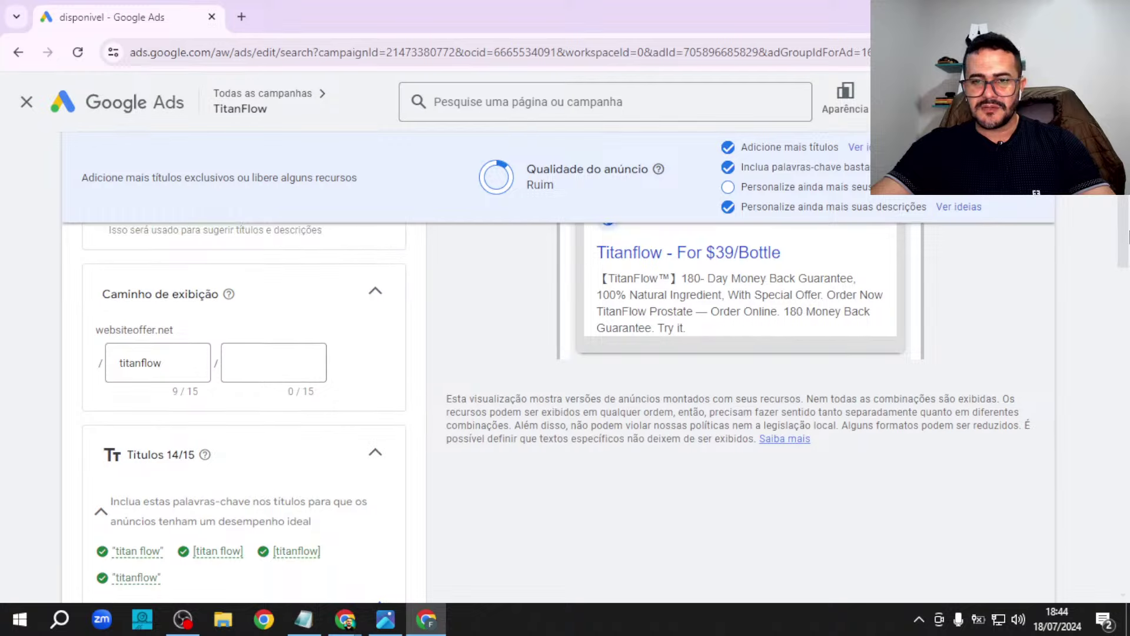
scroll(1128, 233, "up", 2)
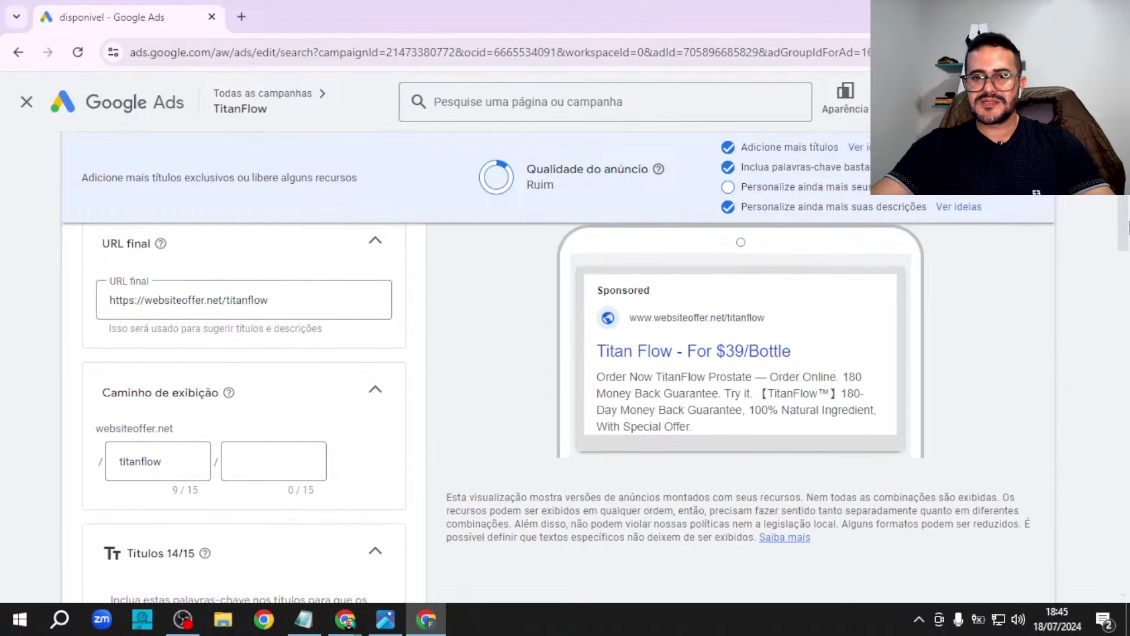
scroll(1128, 227, "up", 3)
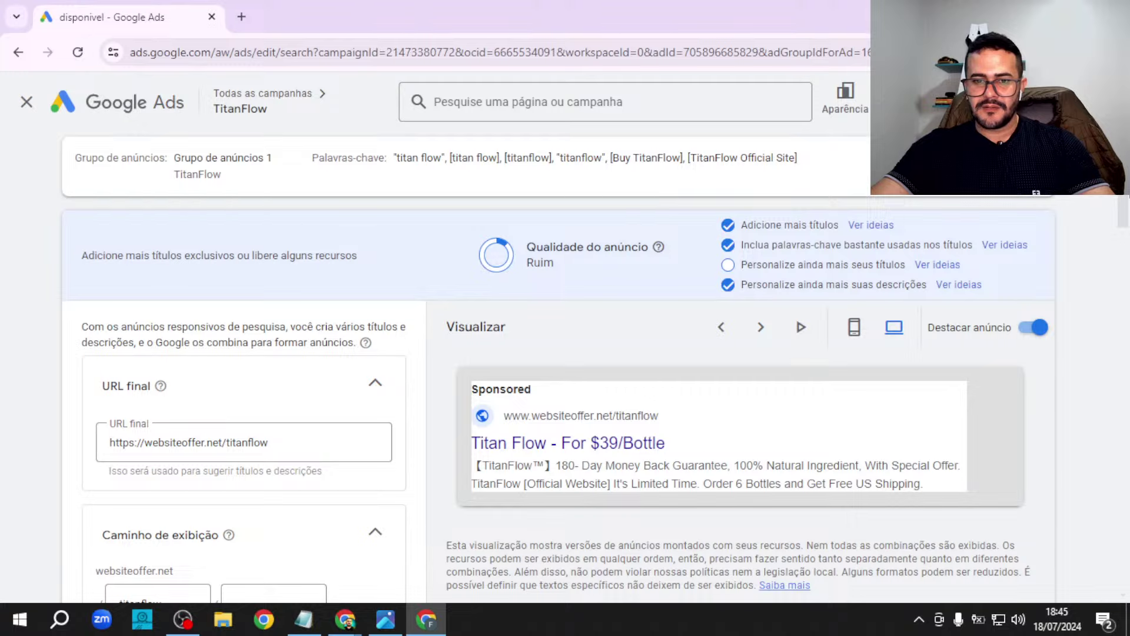
scroll(1128, 259, "down", 8)
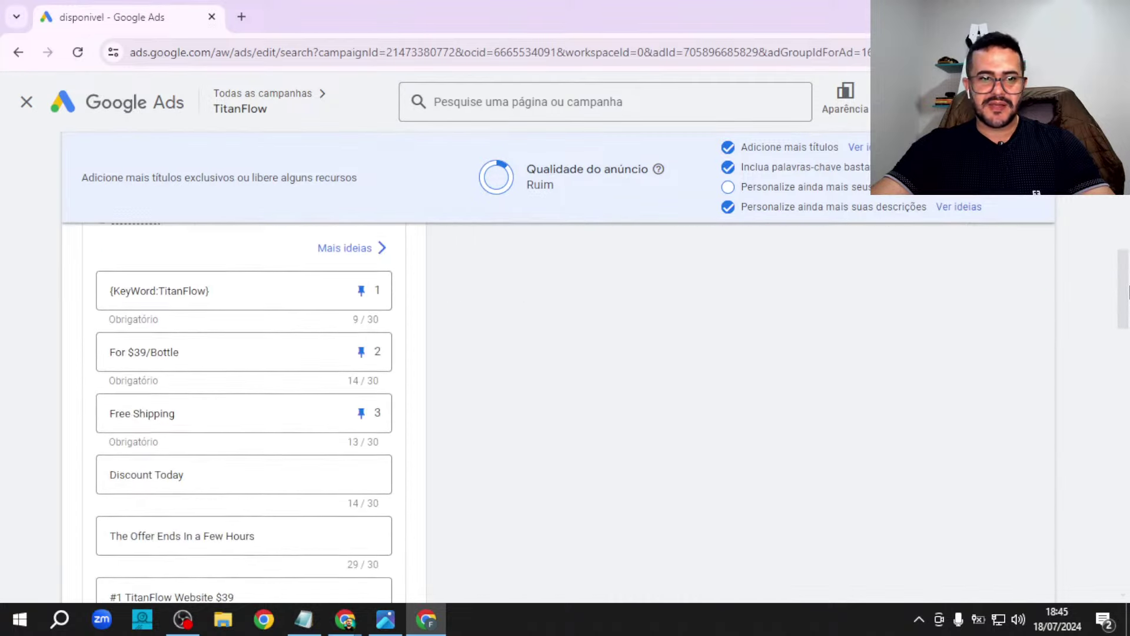
scroll(1128, 291, "up", 5)
scroll(1129, 292, "down", 5)
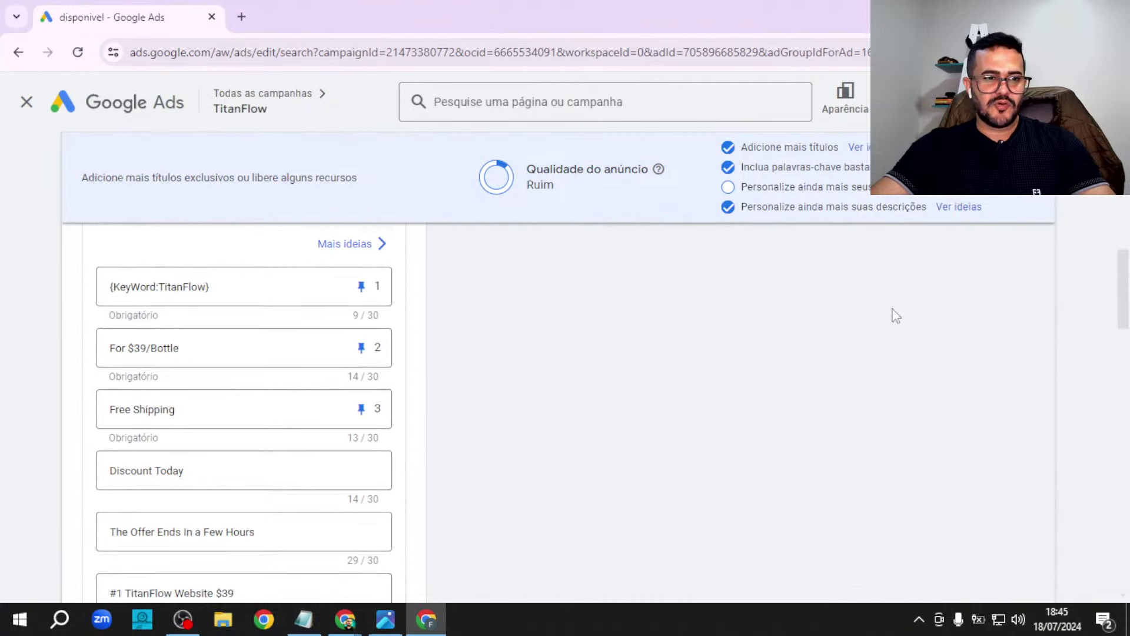
scroll(1129, 289, "up", 2)
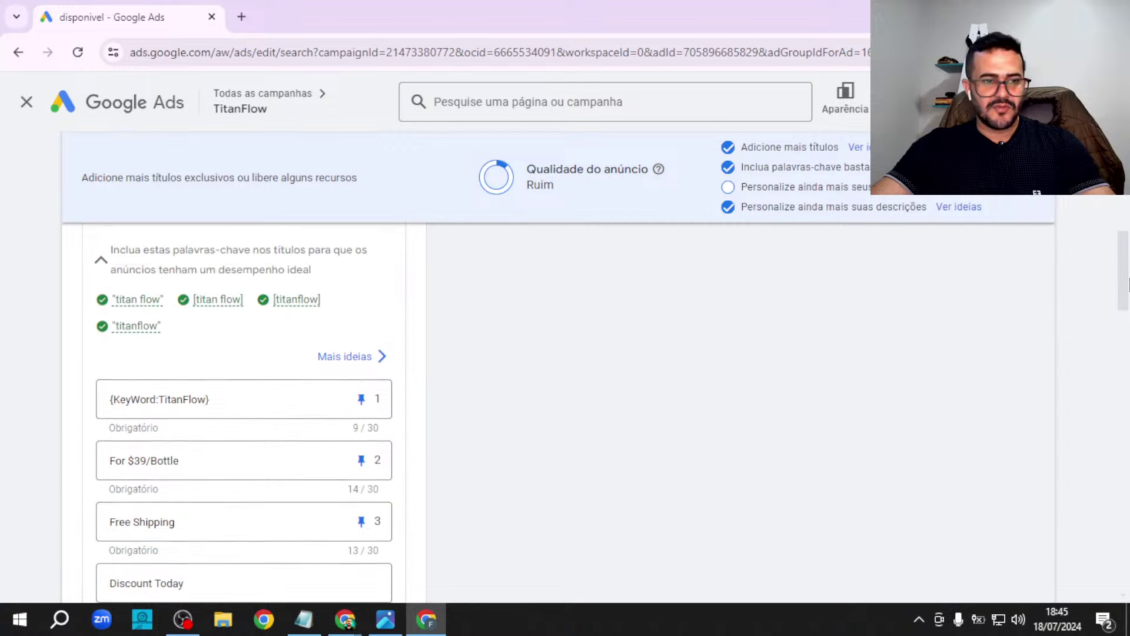
scroll(1128, 286, "up", 2)
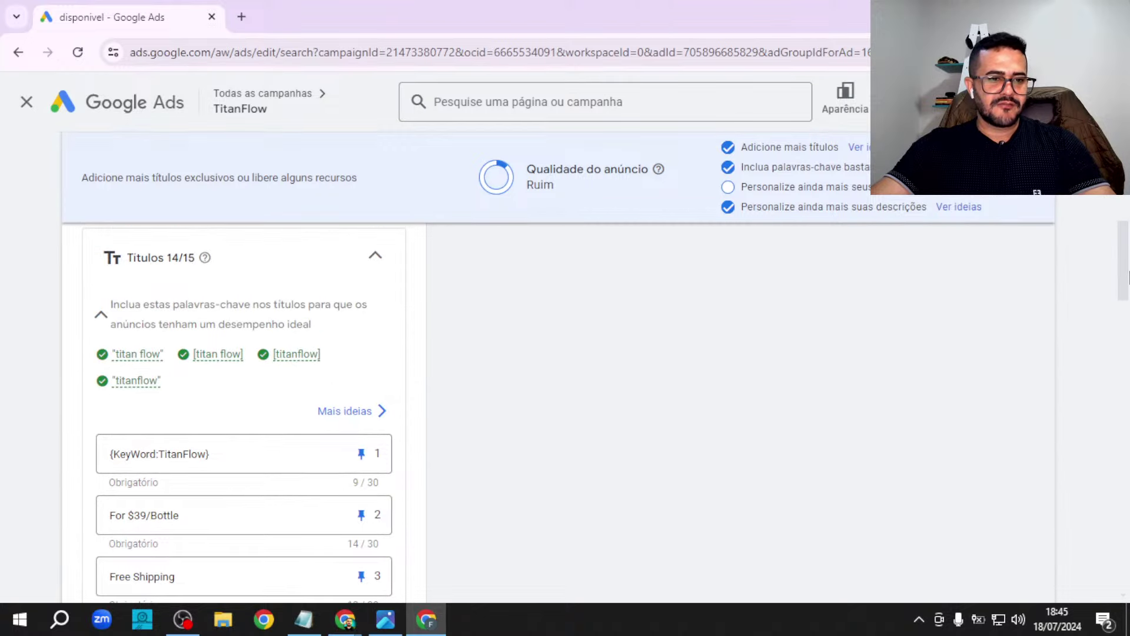
scroll(1128, 277, "up", 5)
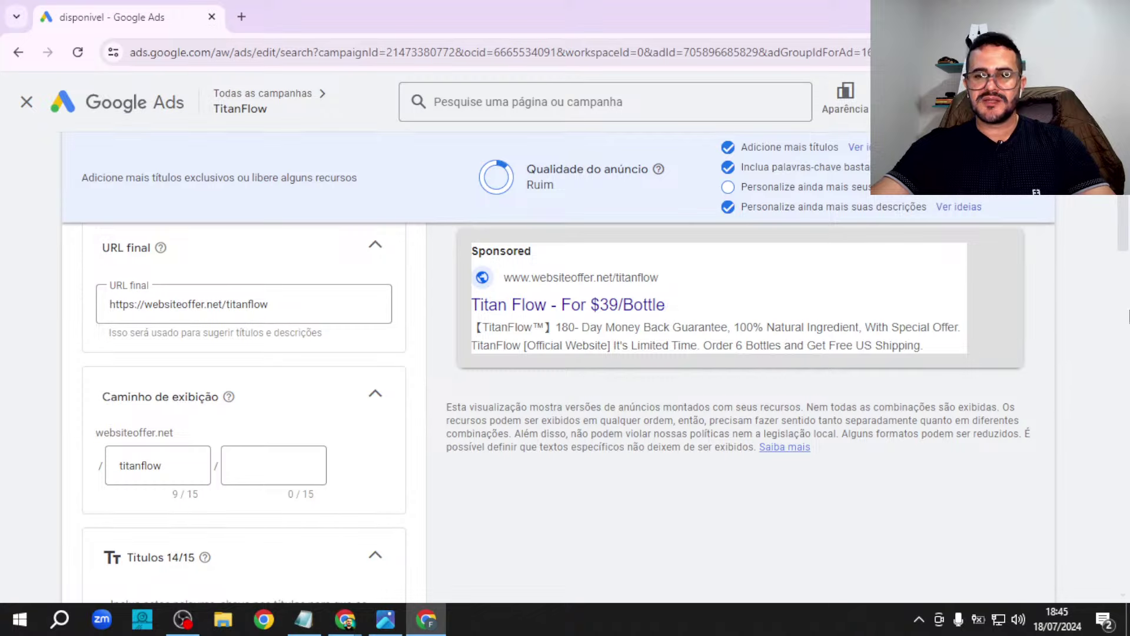
scroll(1126, 229, "up", 1)
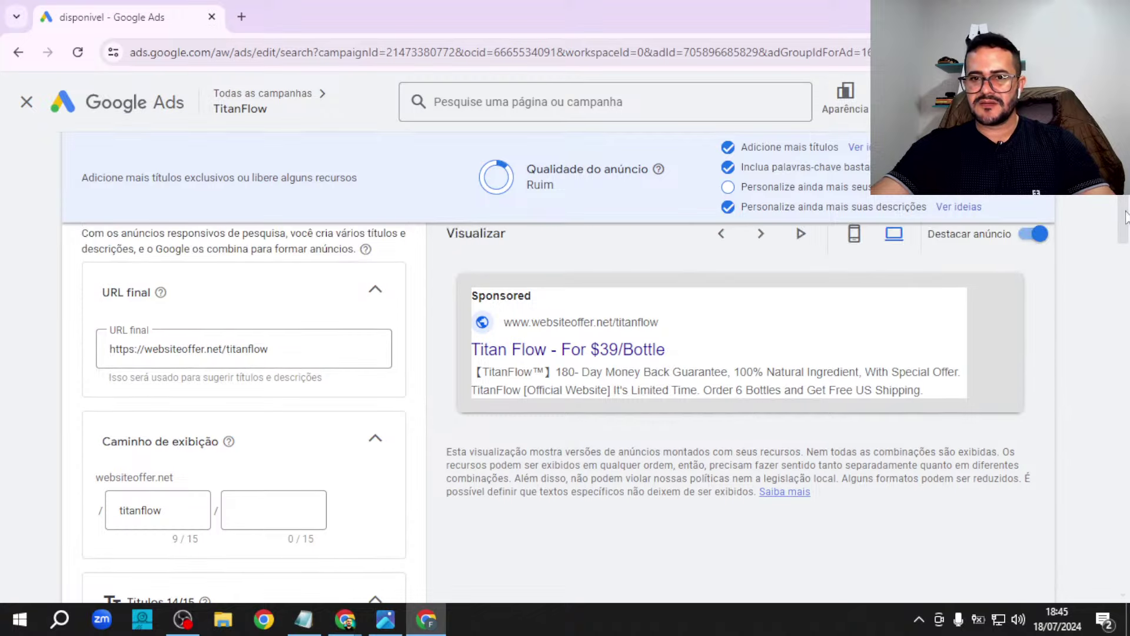
- Page through several desktop ad preview variations and check the mobile version to see how the pinned headlines combine
left_click(724, 234)
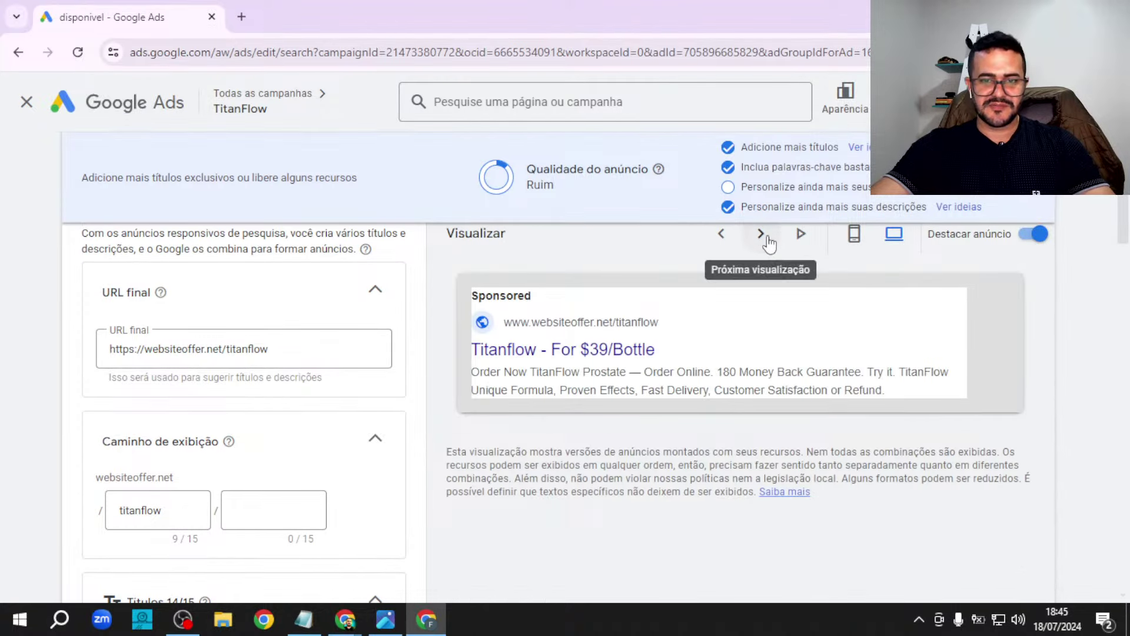
left_click(766, 238)
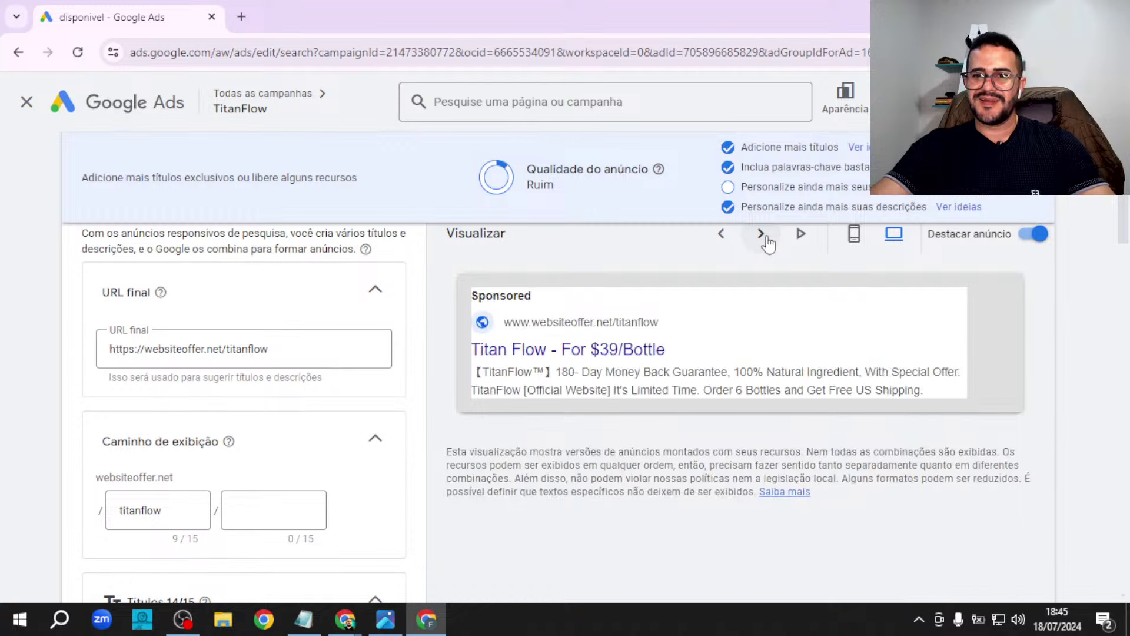
left_click(766, 238)
left_click(766, 237)
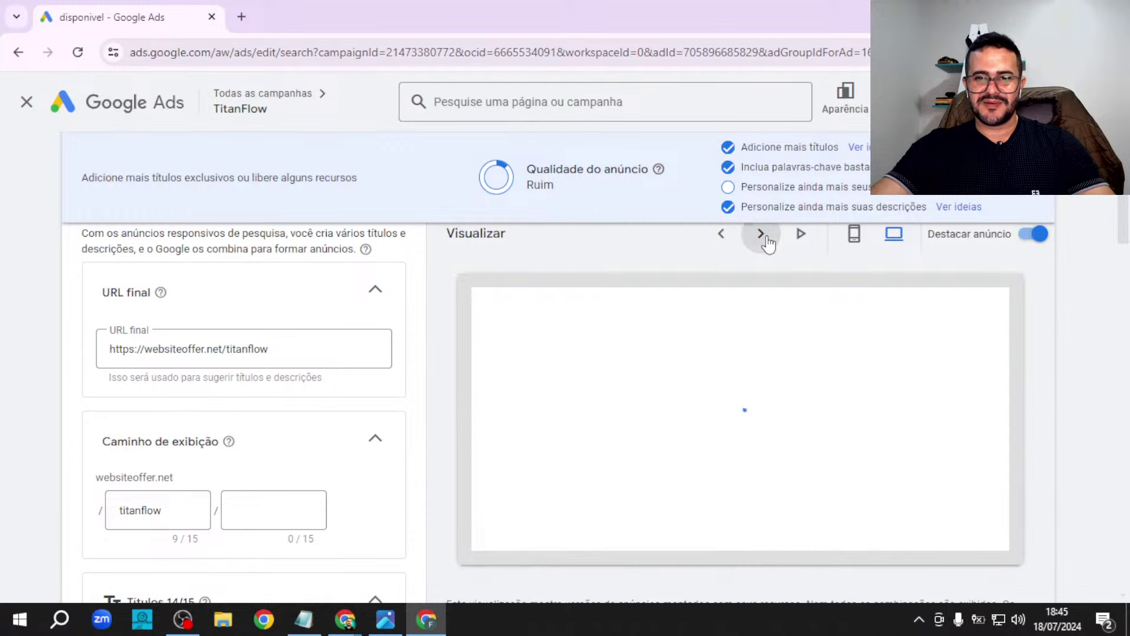
left_click(766, 237)
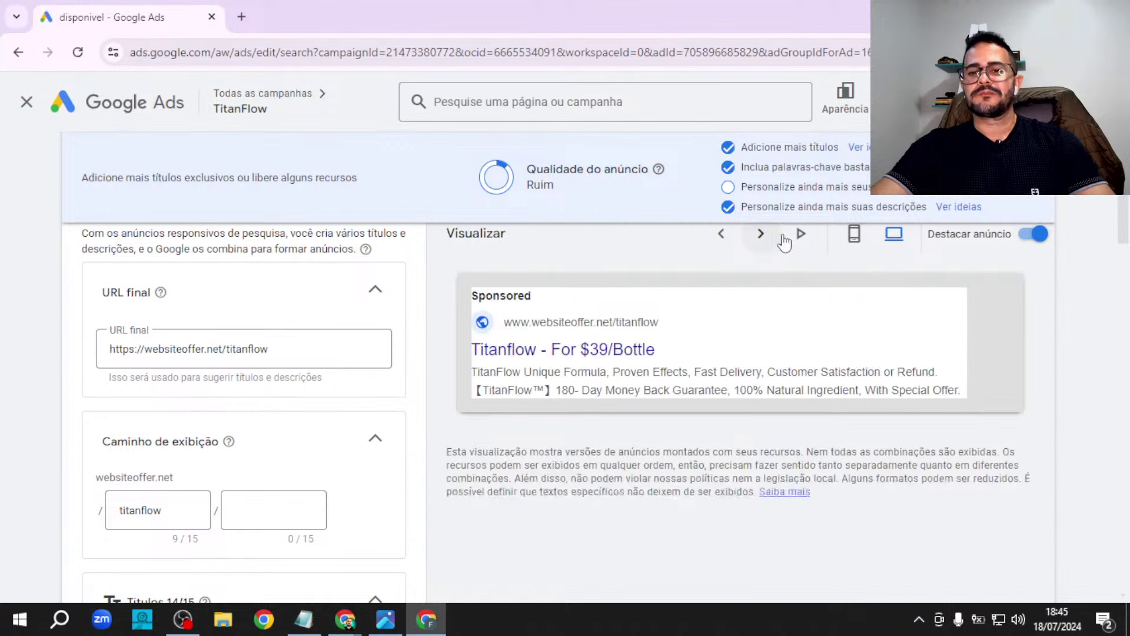
left_click(855, 236)
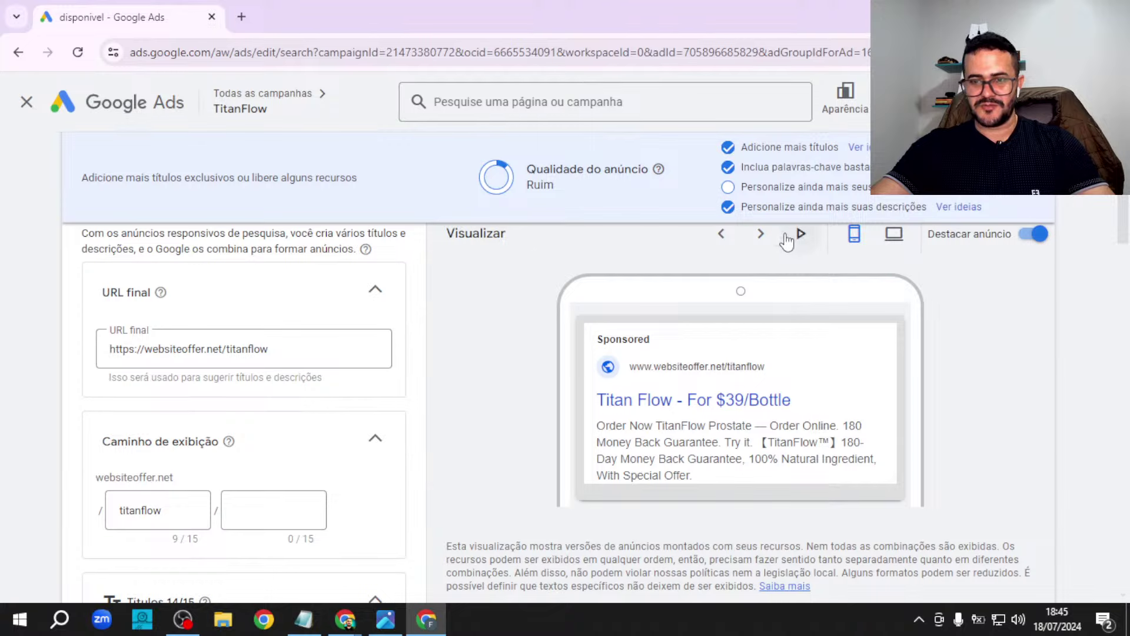
left_click(767, 243)
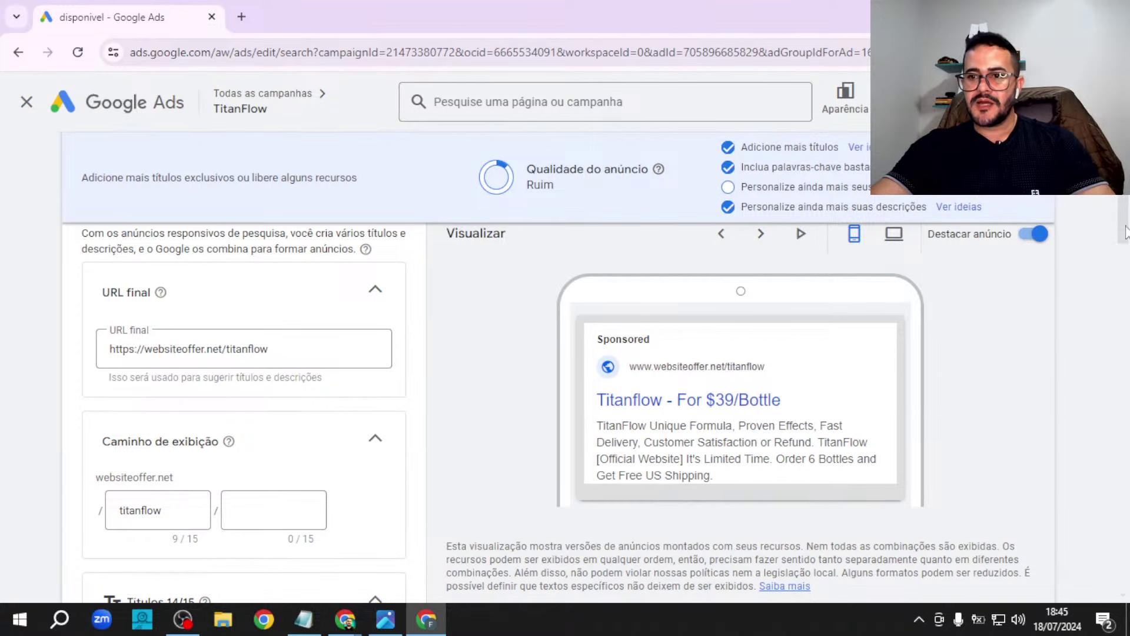
- Review the available pin positions for the keyword insertion headline without changing its position 1 setting
left_click_drag(1127, 233, 1129, 301)
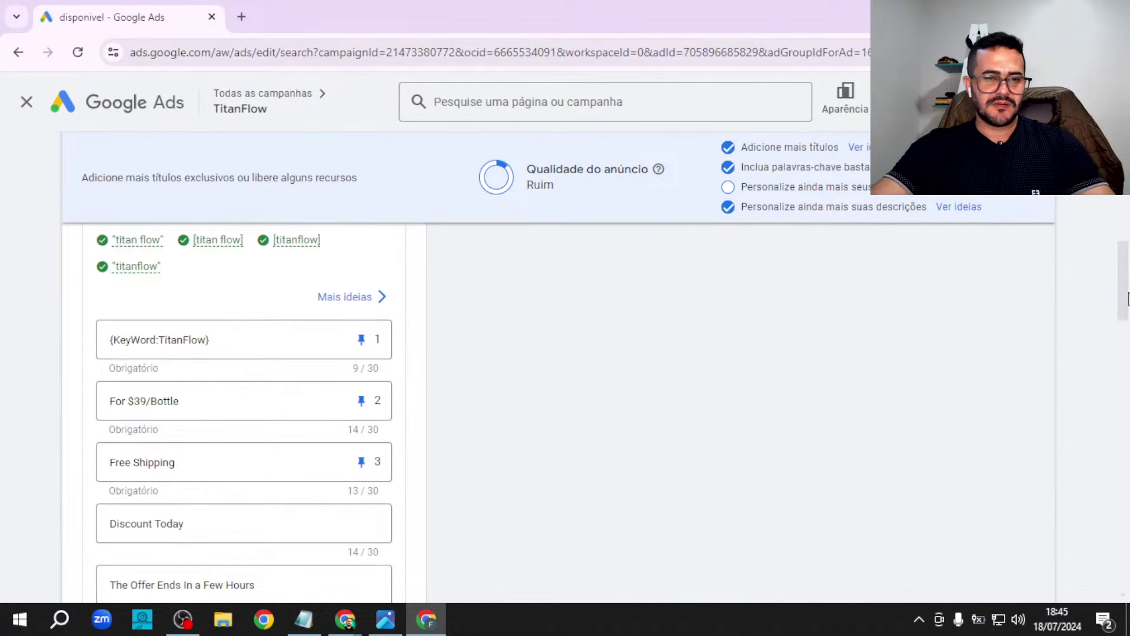
left_click(363, 342)
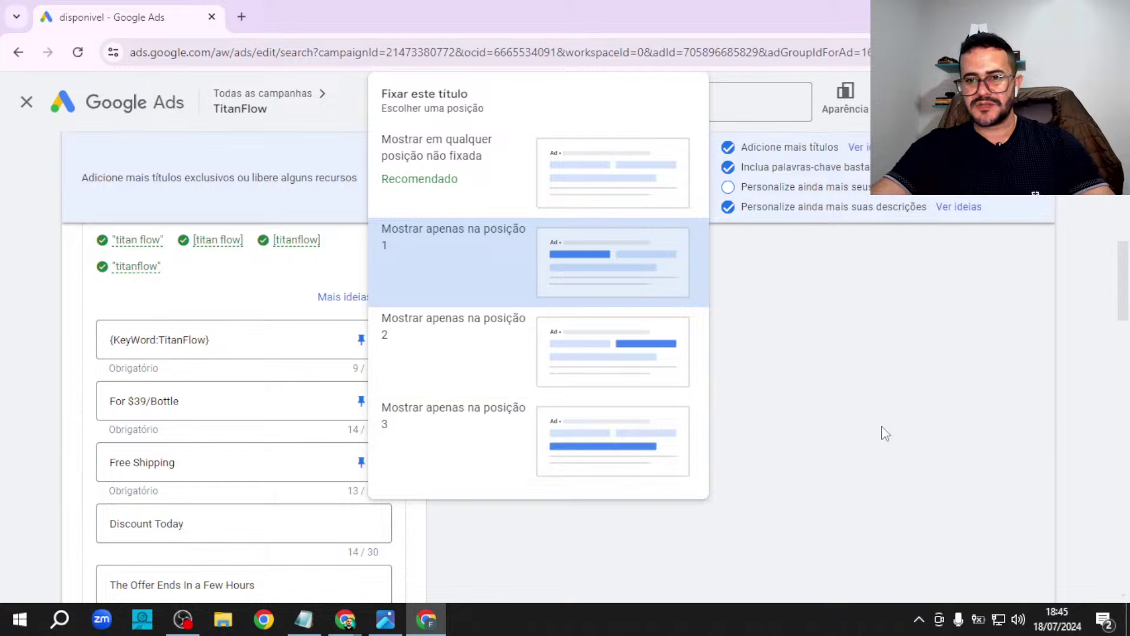
left_click(946, 497)
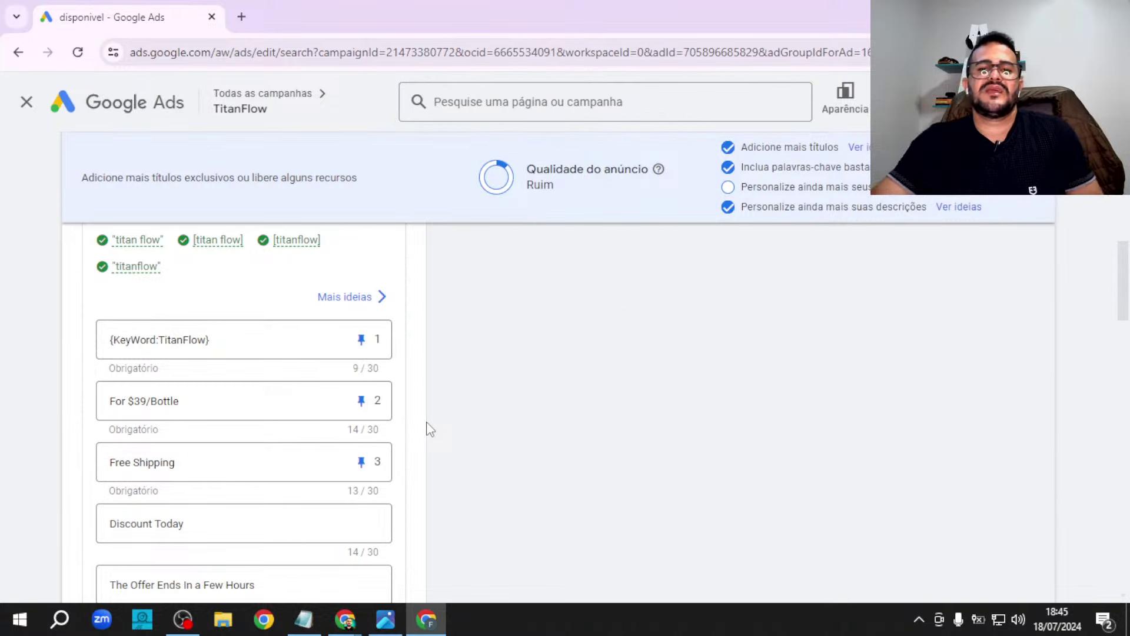
- Pin the "For $39/Bottle" headline to position 3 and the "Free Shipping" headline to position 2
left_click(222, 403)
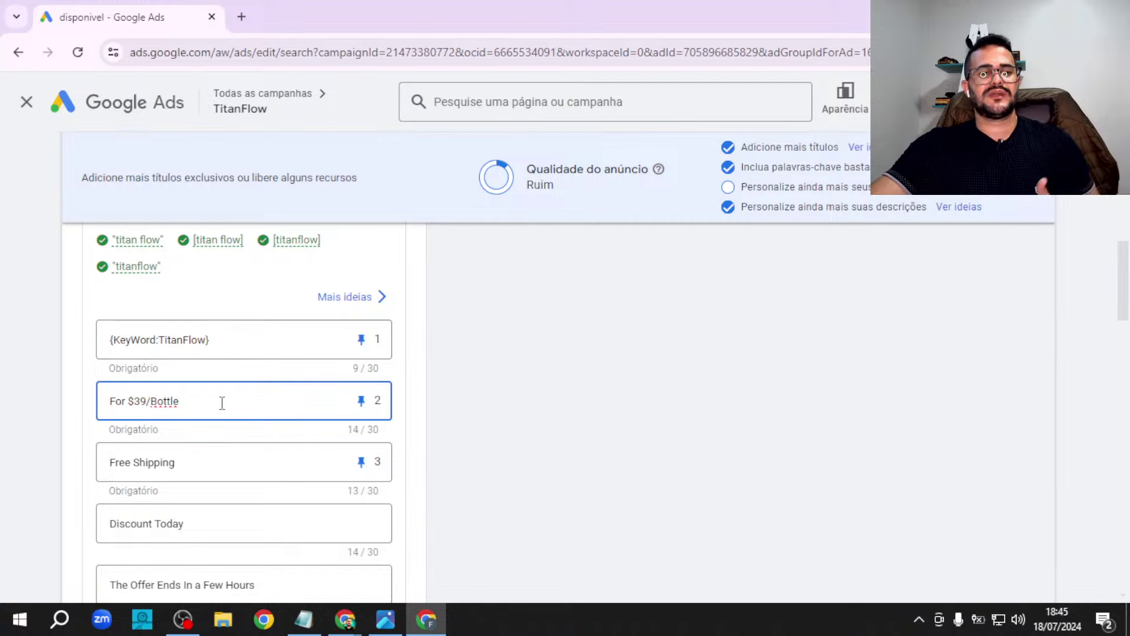
left_click(218, 462)
scroll(1128, 274, "up", 1)
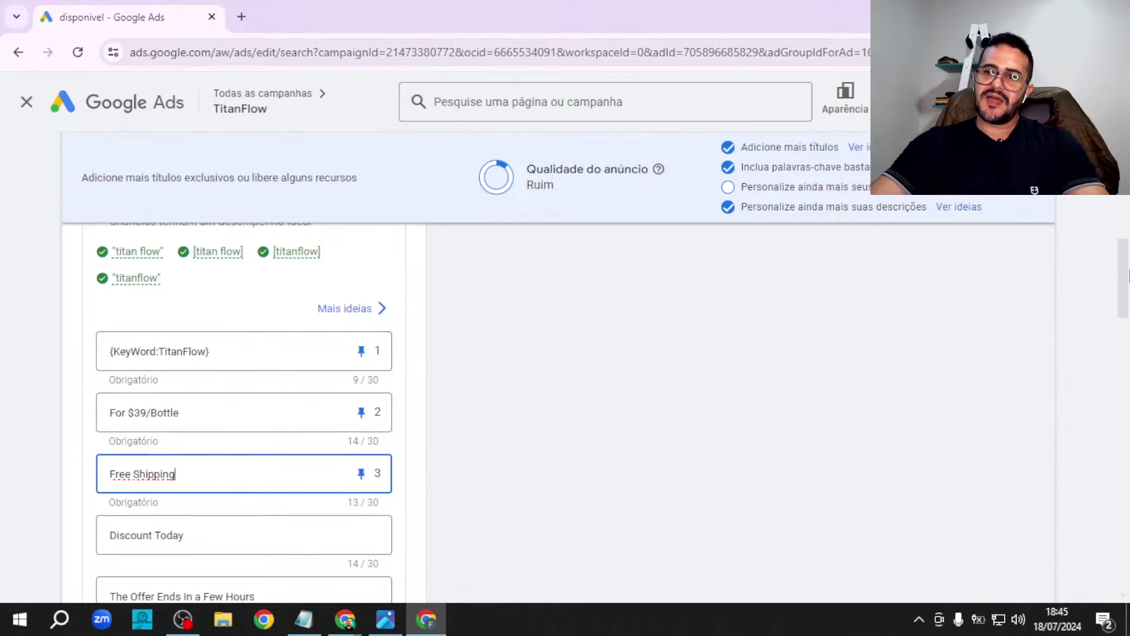
scroll(1128, 273, "up", 5)
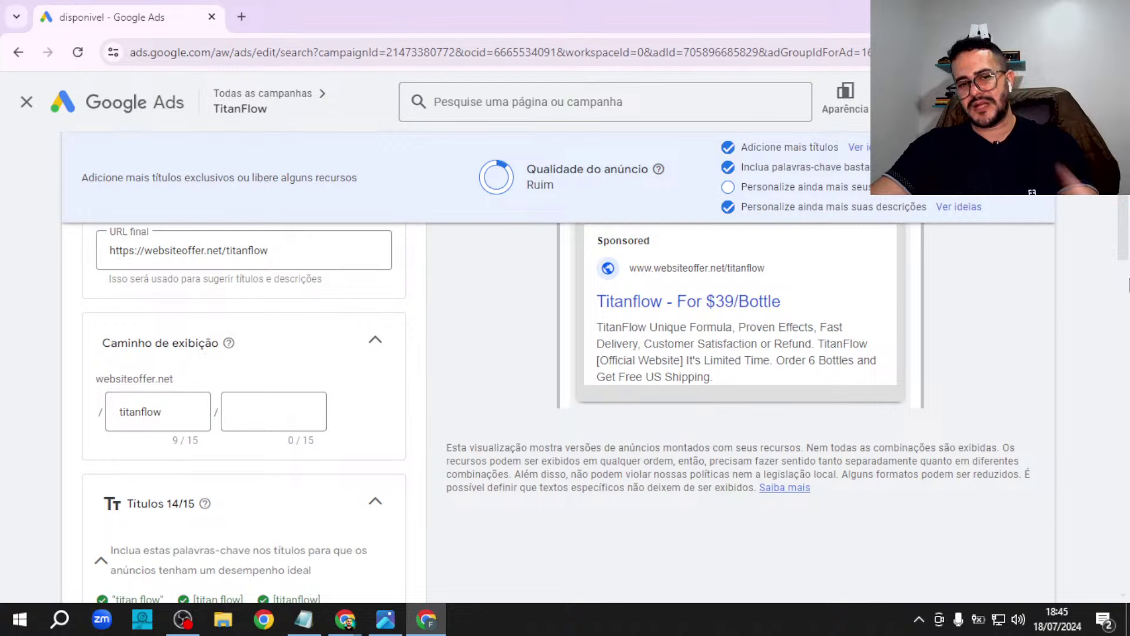
left_click_drag(1129, 239, 1118, 300)
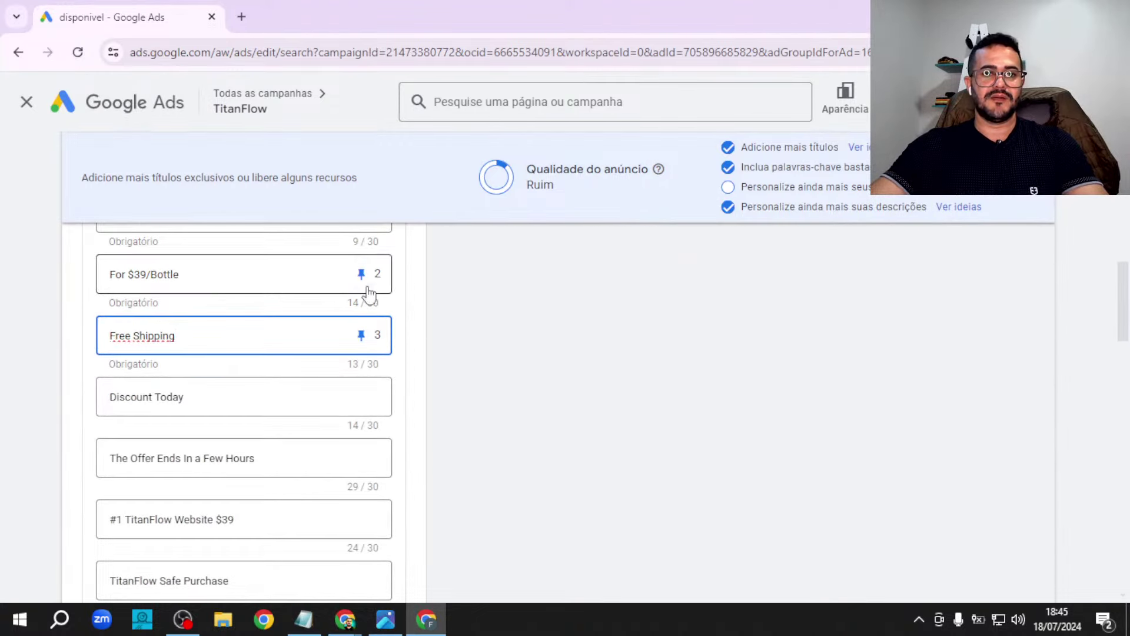
left_click(362, 274)
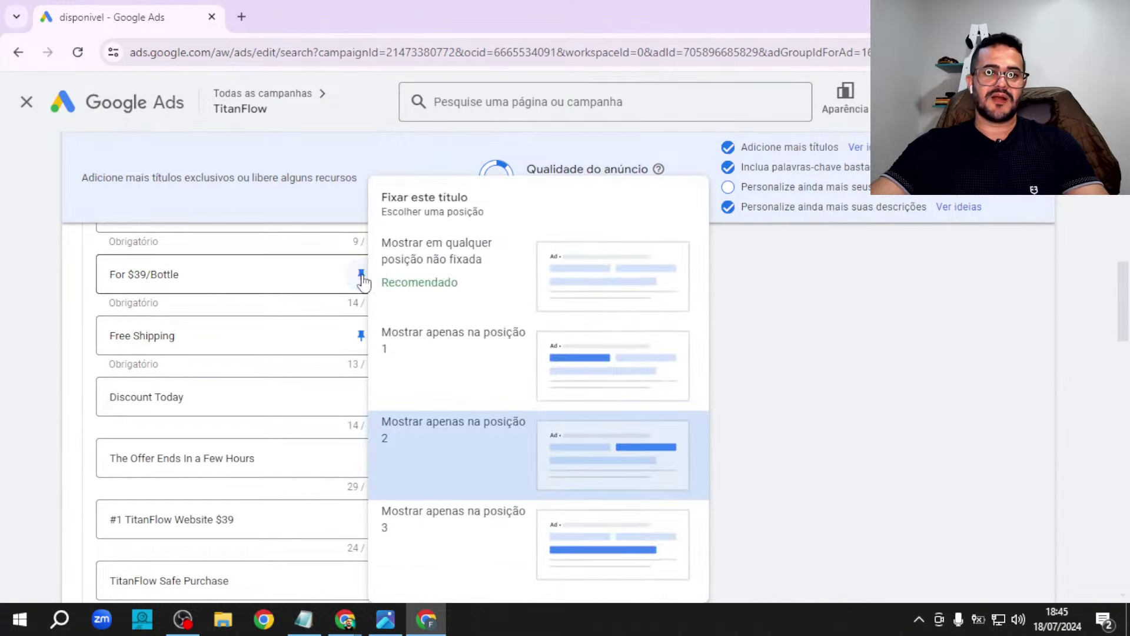
left_click(440, 542)
left_click(368, 340)
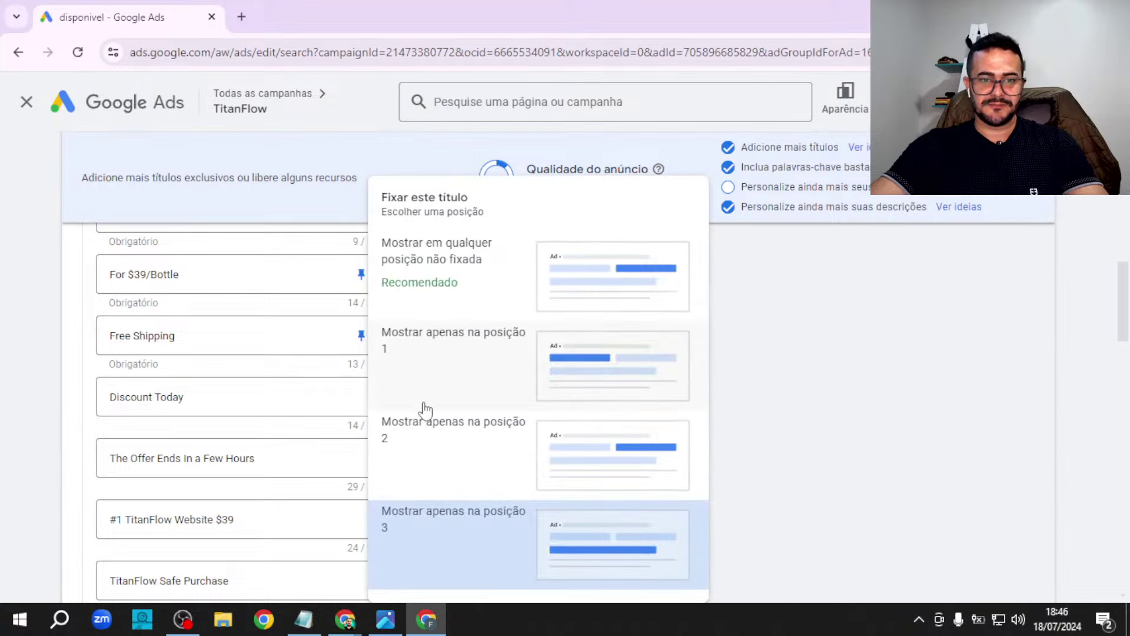
left_click(421, 411)
- Check the reordered pinned headlines in the mobile and desktop ad previews
left_click_drag(1129, 289, 1129, 268)
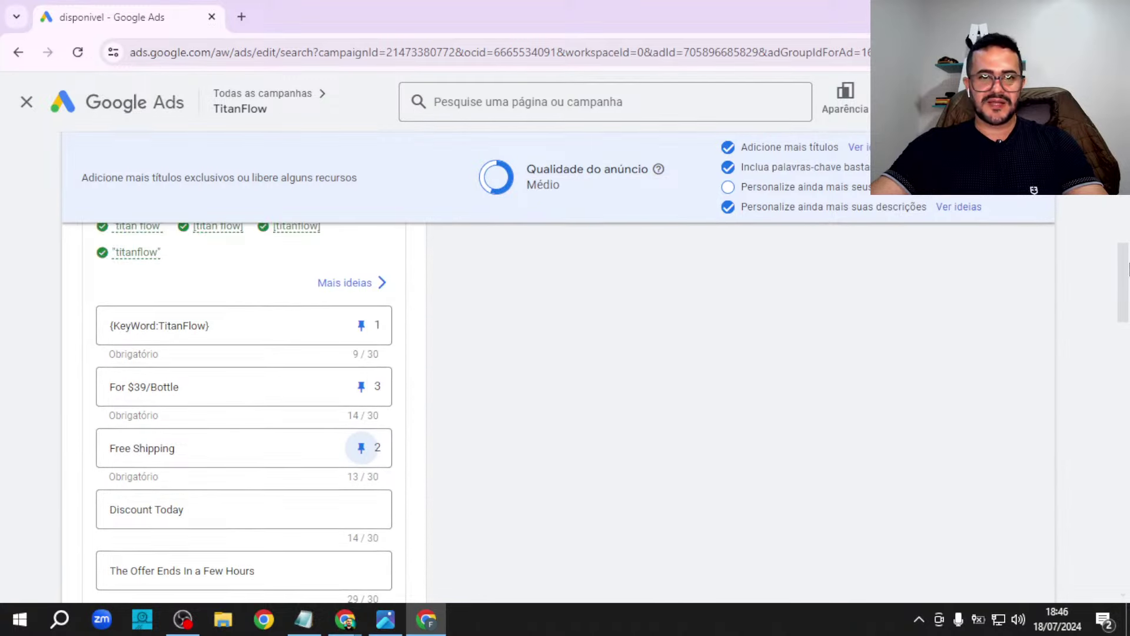
left_click(248, 331)
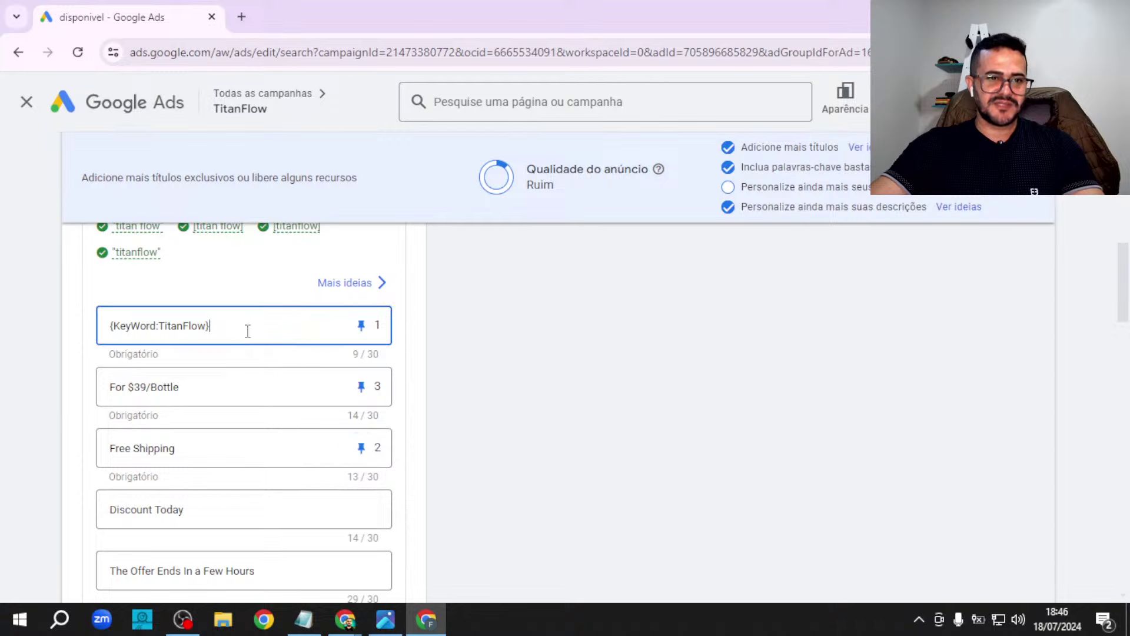
left_click(249, 442)
left_click(251, 387)
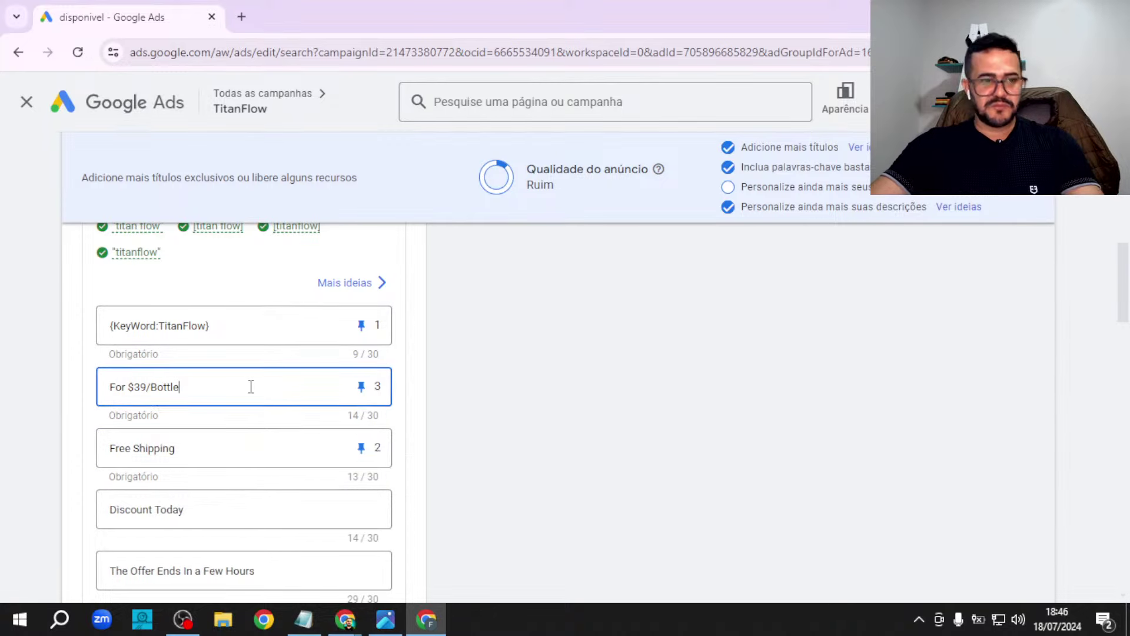
left_click_drag(1128, 321, 1128, 237)
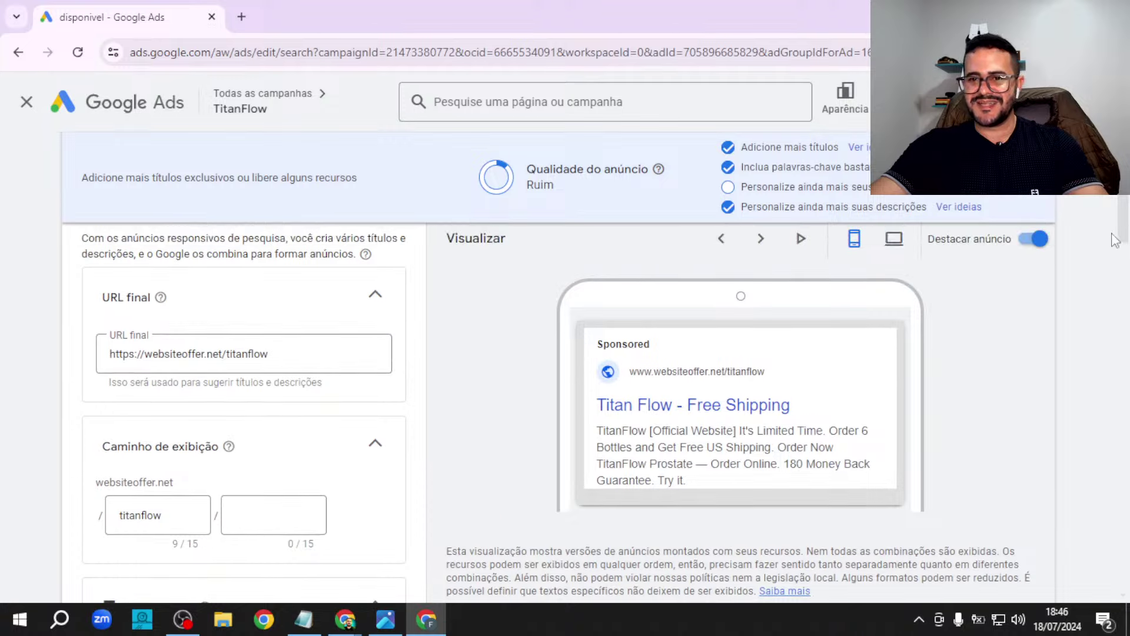
left_click(894, 238)
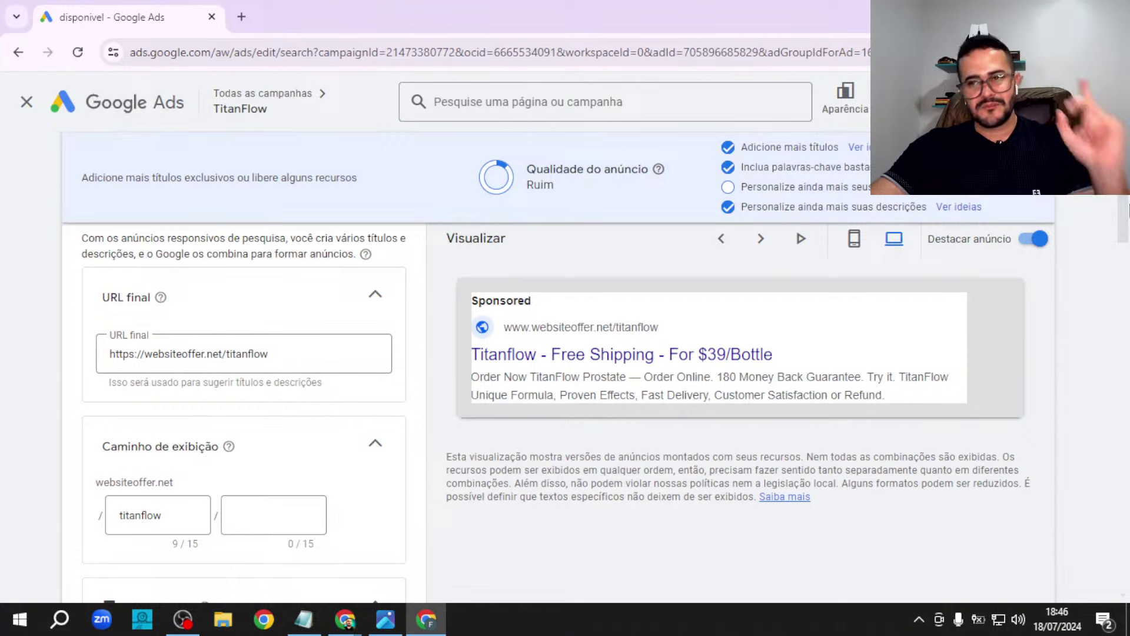
- Extend the third headline to "Free Shipping to {LOCATION(City)}" using a city-level location insertion
left_click_drag(1127, 209, 1127, 295)
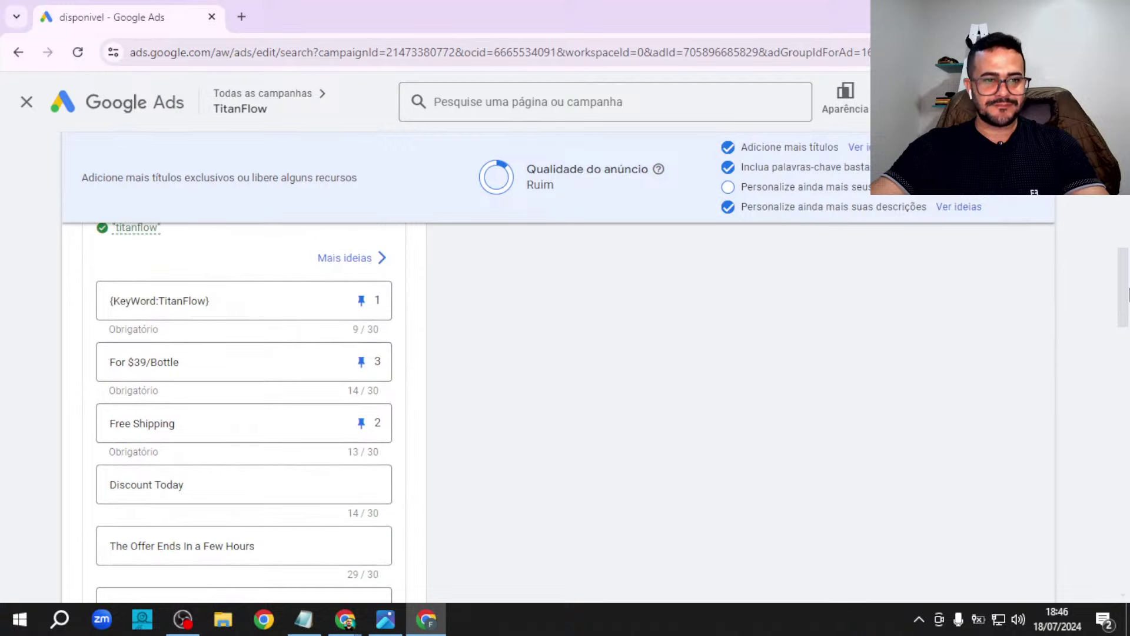
left_click(206, 434)
key("ctrl+a")
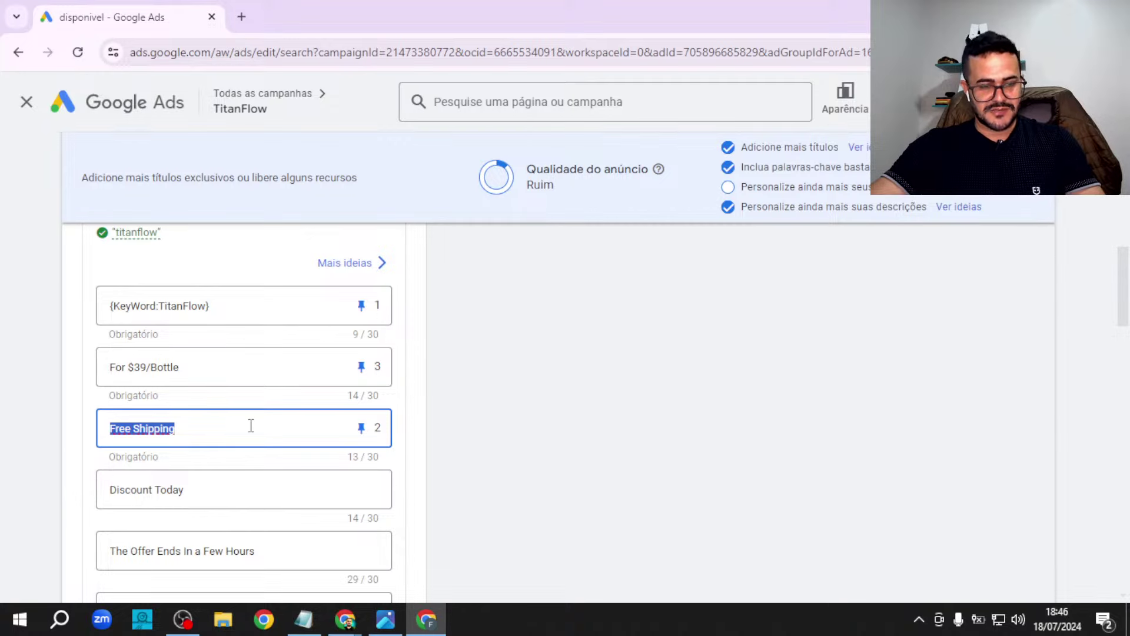
left_click(250, 425)
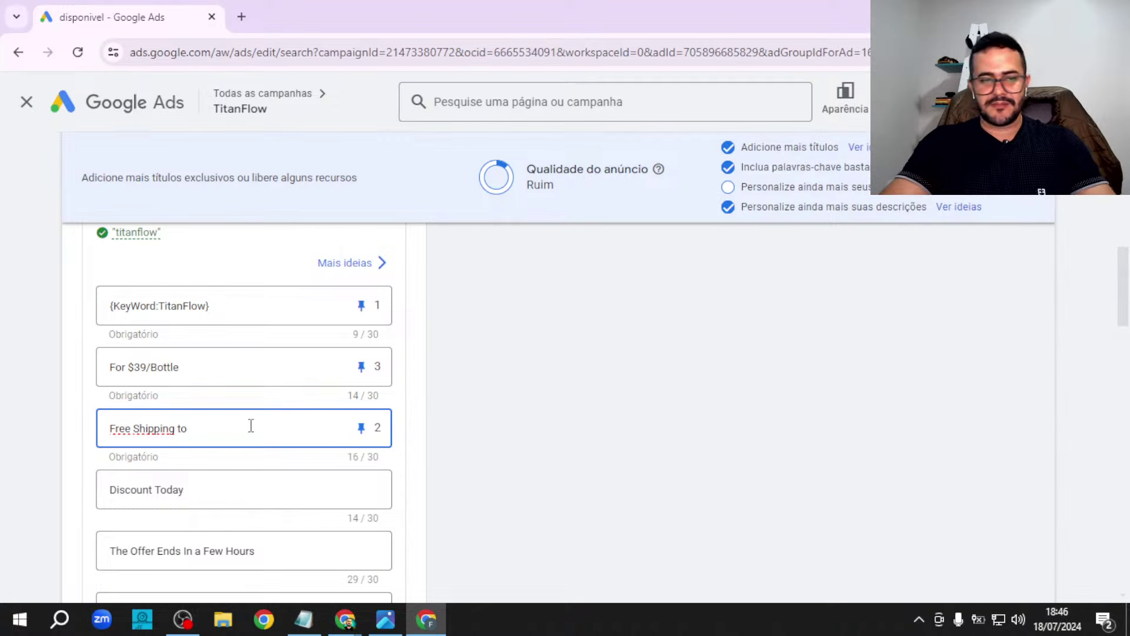
type("{")
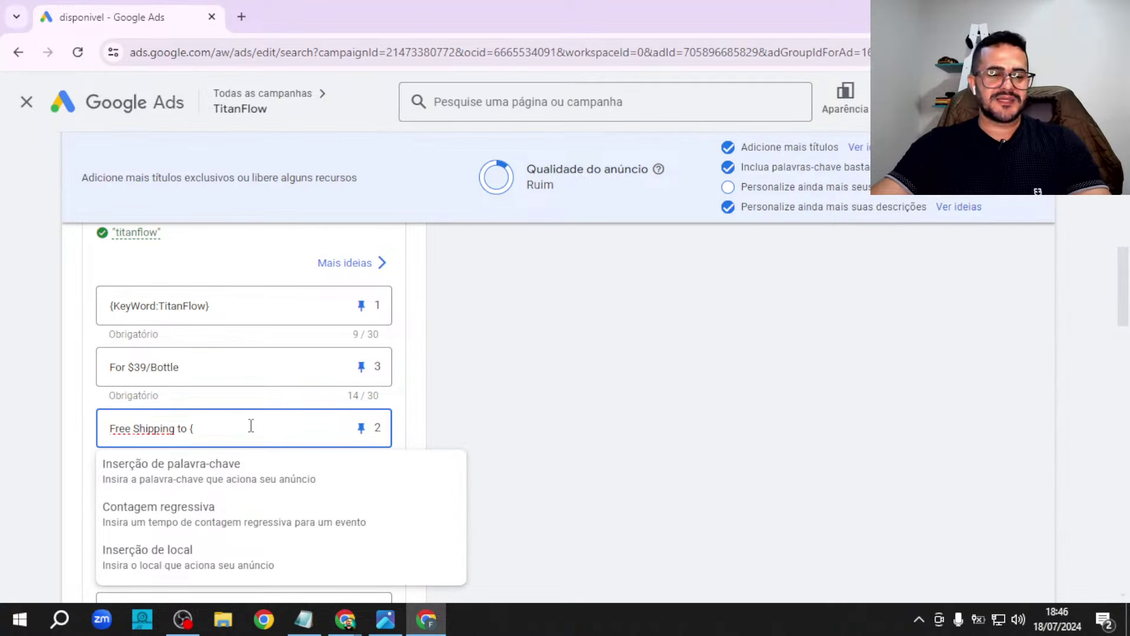
left_click(166, 565)
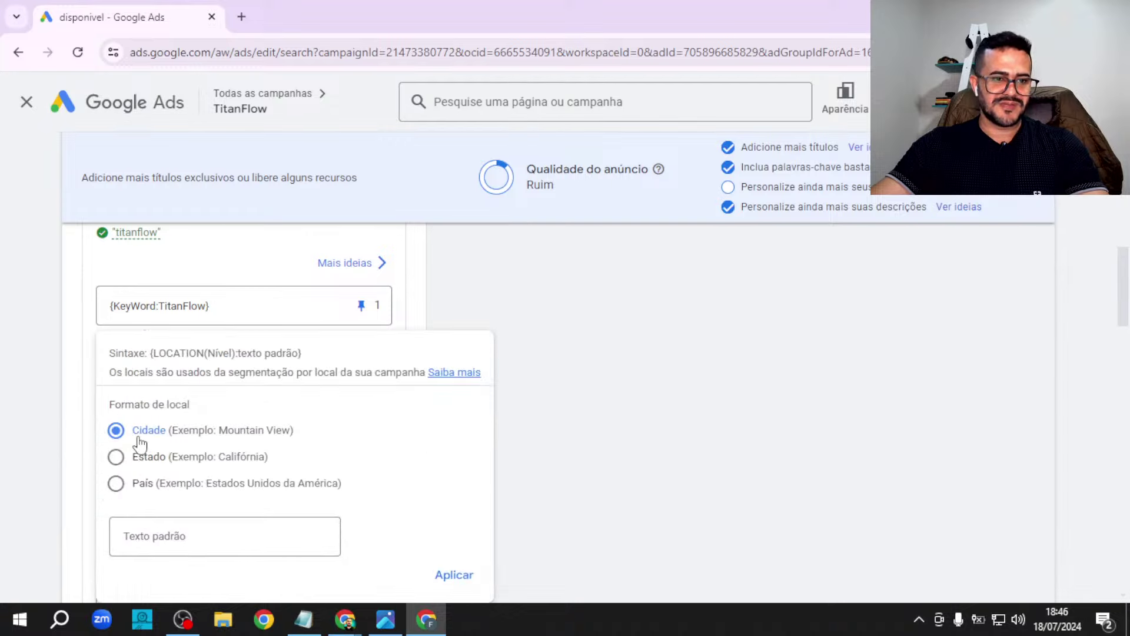
left_click(450, 579)
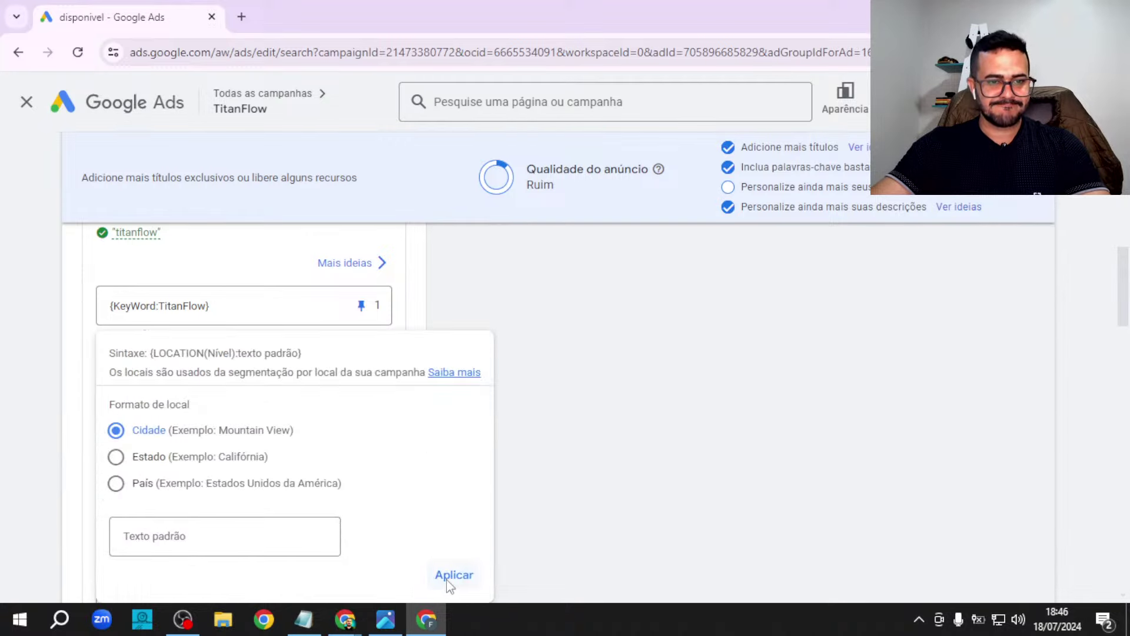
- Replace the "Discount Today" headline with a copy of the third headline's text, "Free Shipping to {LOCATION(City)}"
left_click_drag(234, 489, 70, 489)
key("BackSpace")
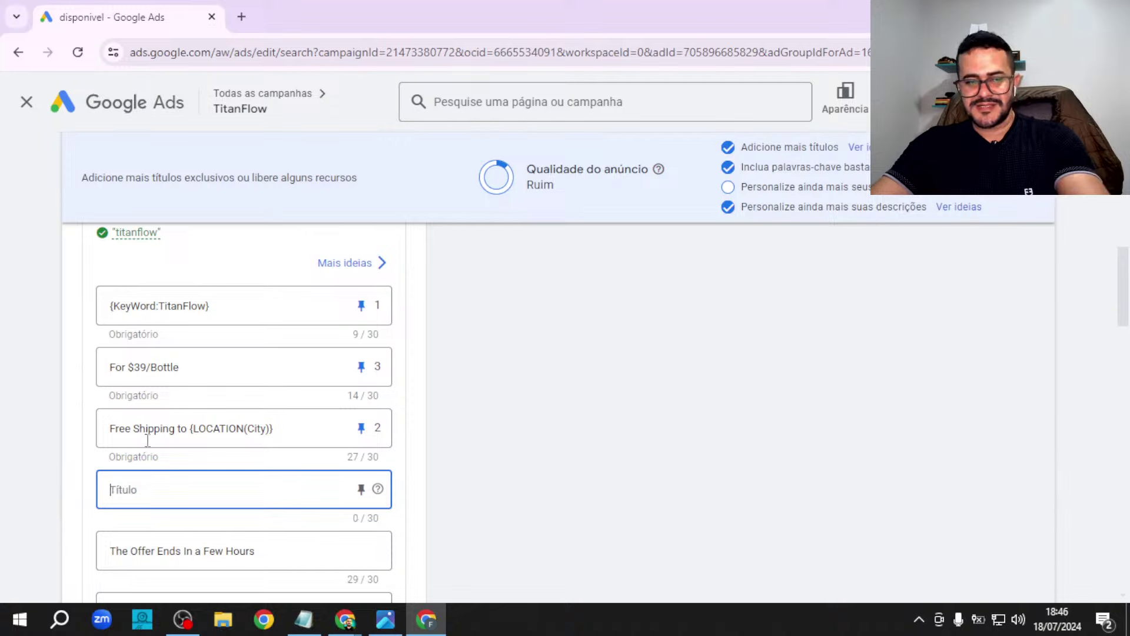
left_click(346, 434)
key("ctrl+a")
key("ctrl+c")
left_click(245, 489)
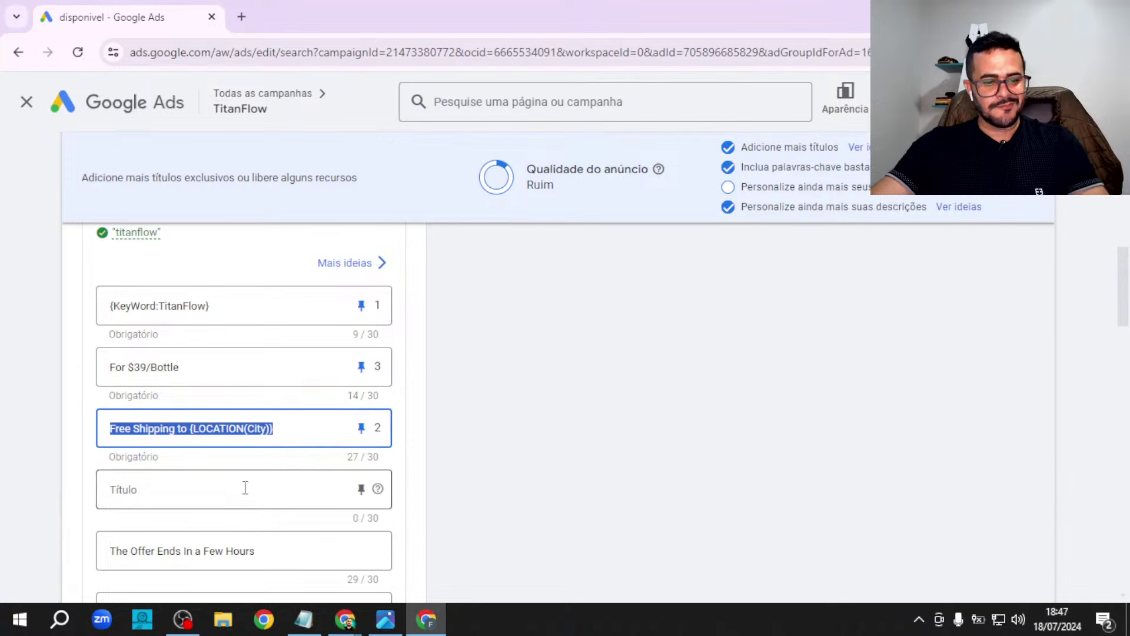
key("ctrl+v")
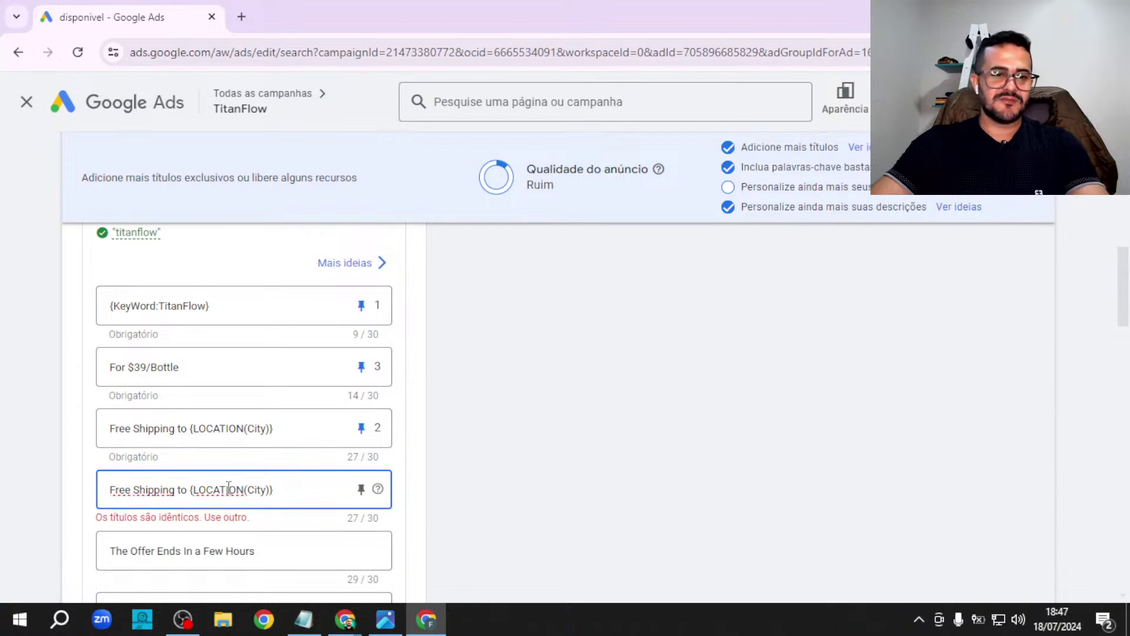
- Change the fourth headline's location insertion to state level, "{LOCATION(State)}", and pin that headline to position 2
left_click_drag(192, 494, 314, 484)
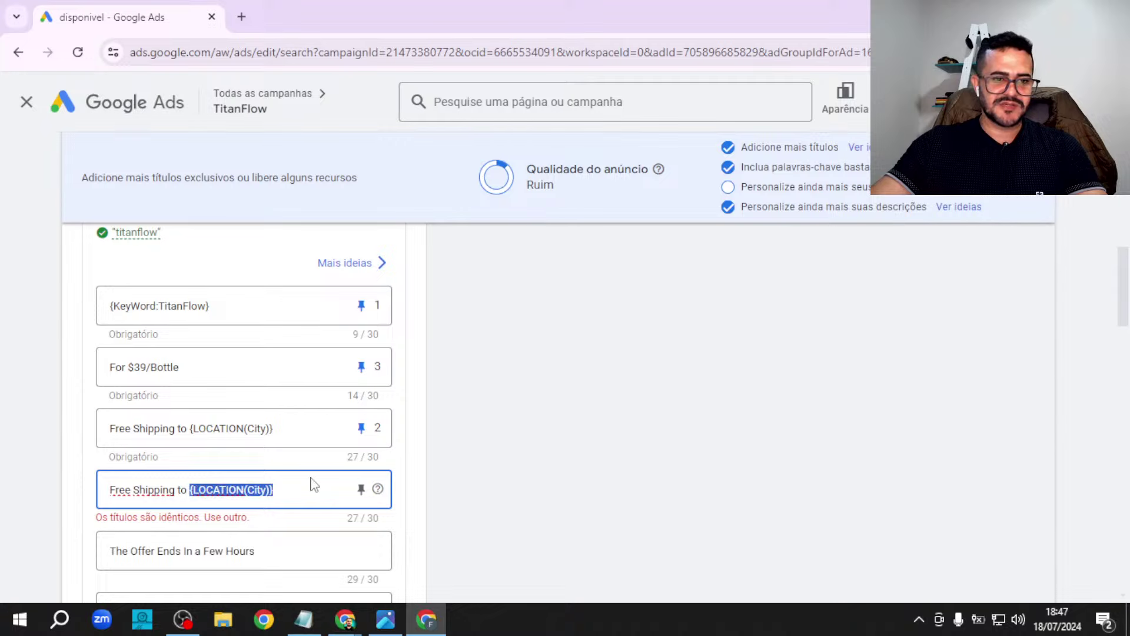
left_click(246, 489)
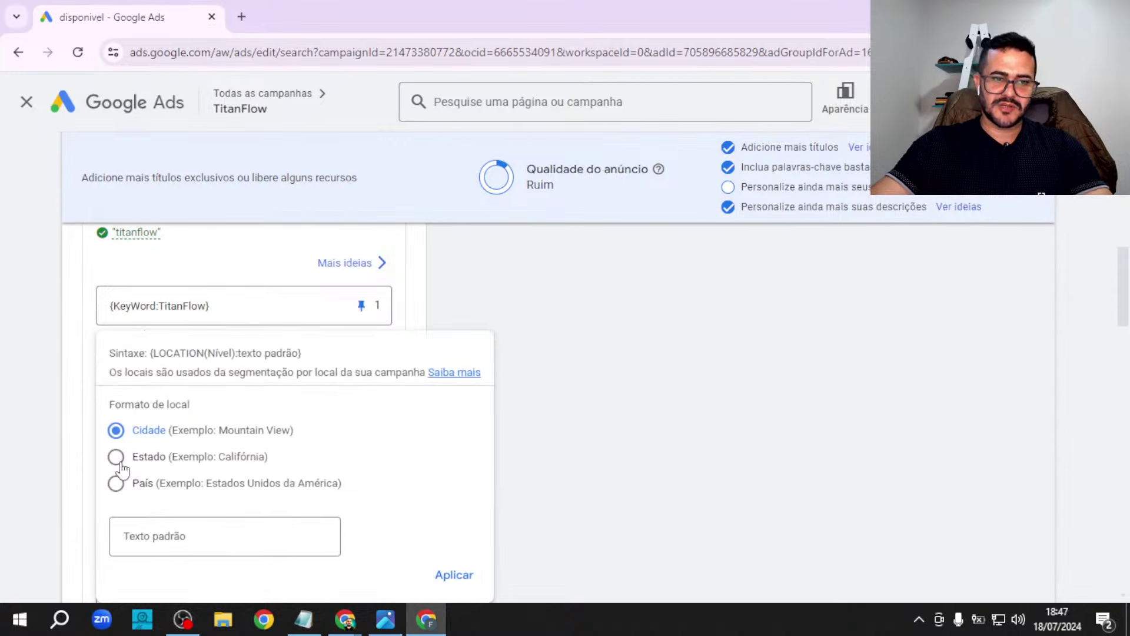
left_click(116, 457)
left_click(462, 575)
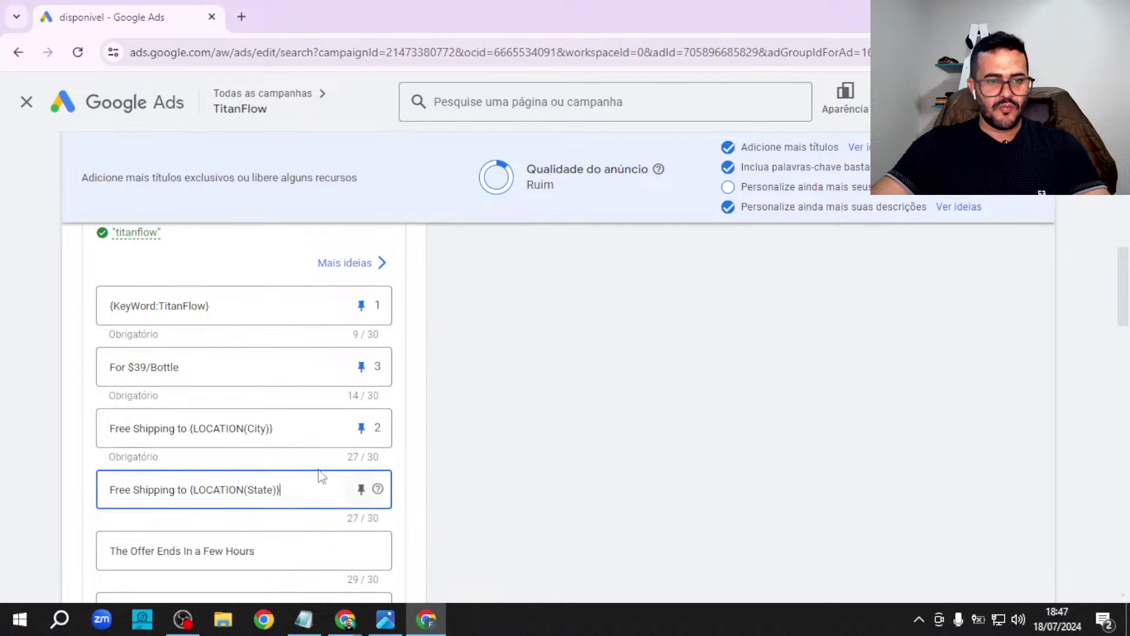
left_click(361, 491)
left_click(489, 380)
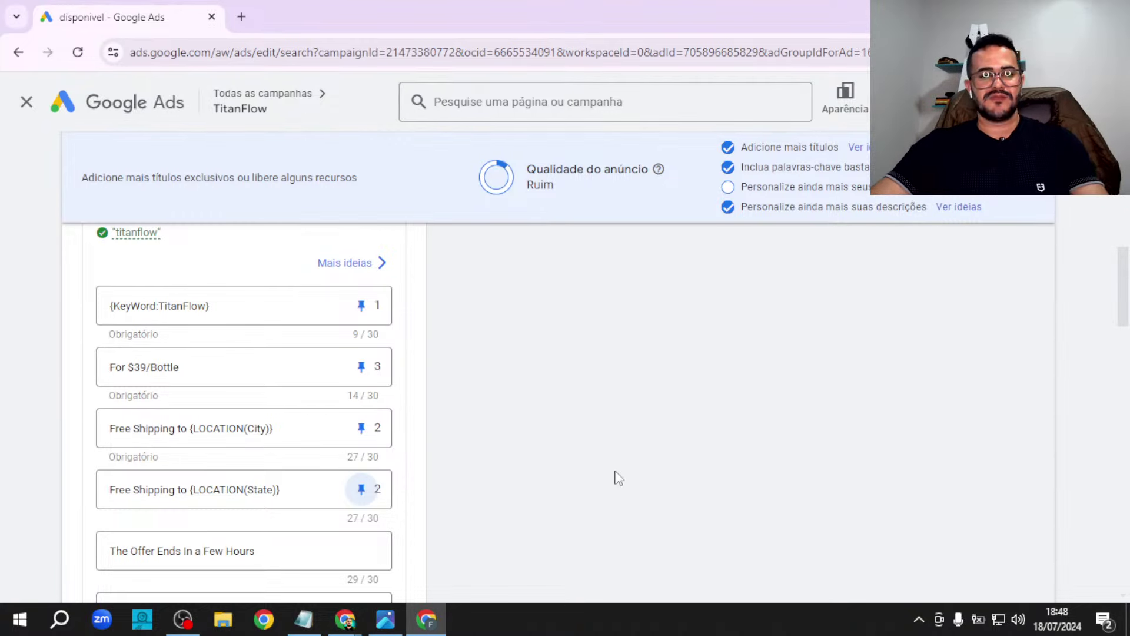
- Try to replace the first description's text with a new keyword insertion
left_click_drag(1127, 294, 1127, 448)
left_click_drag(298, 353, 107, 352)
key("BackSpace")
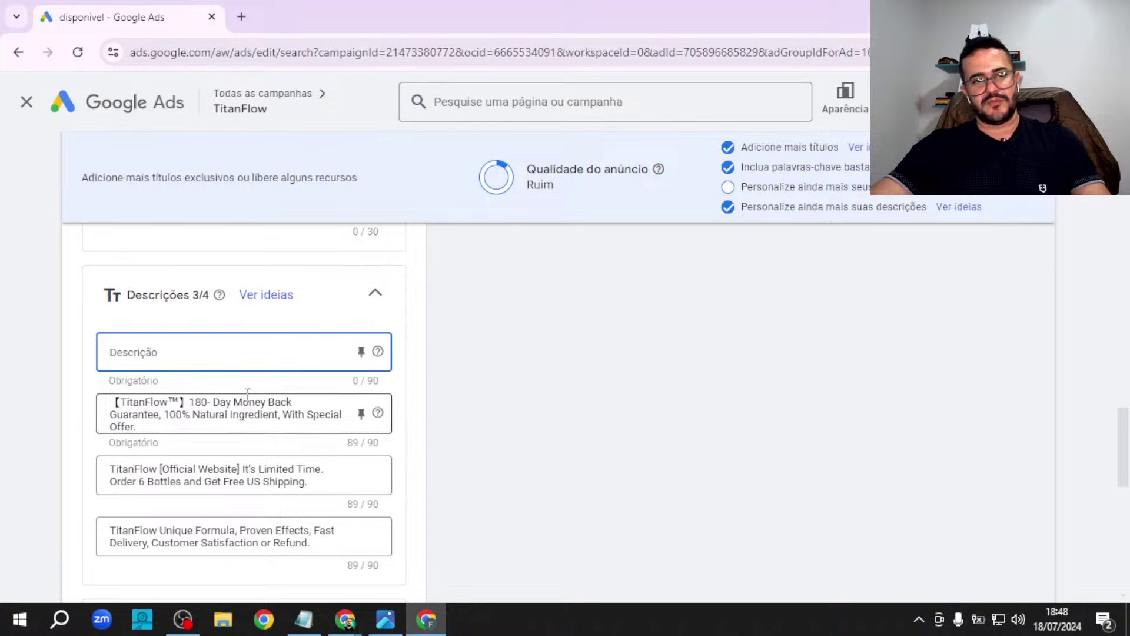
type("{")
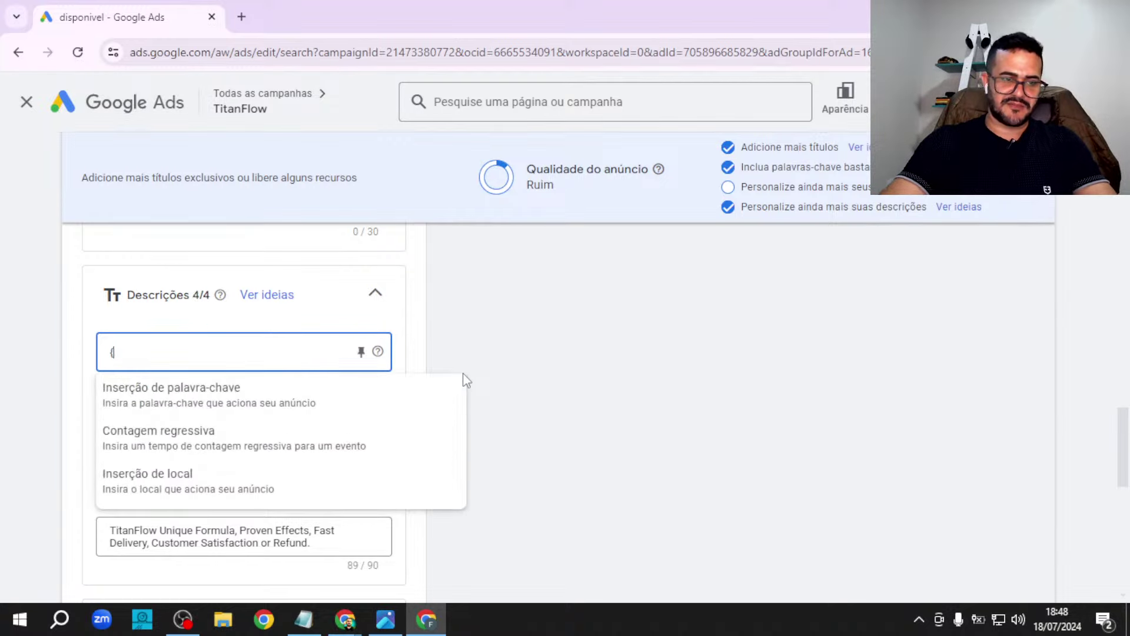
key("Return")
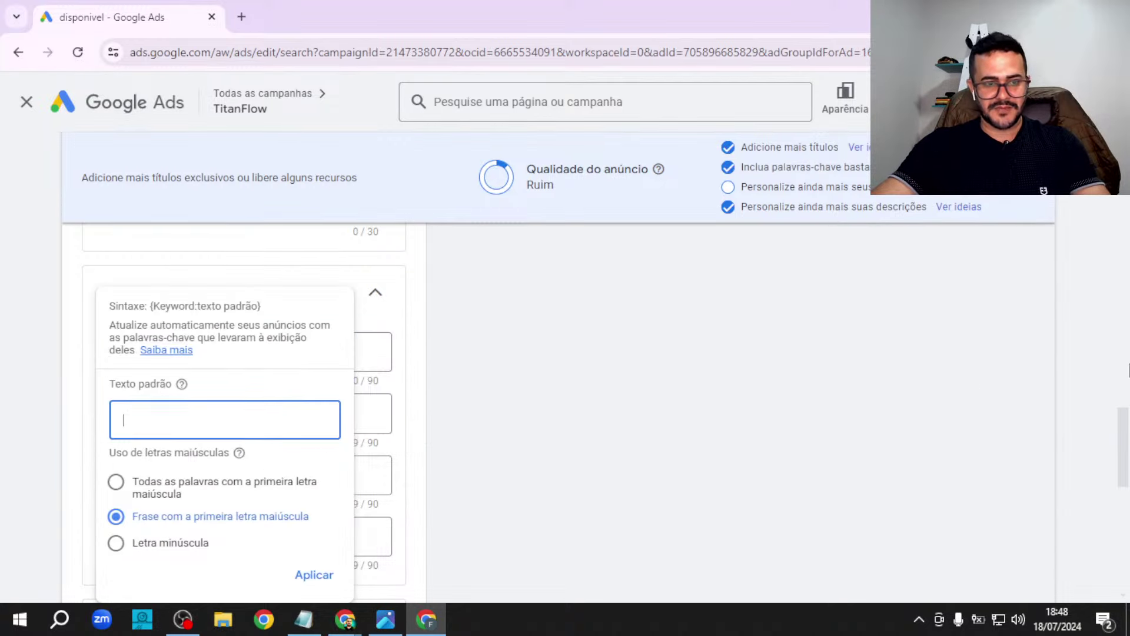
left_click_drag(1123, 415, 1129, 222)
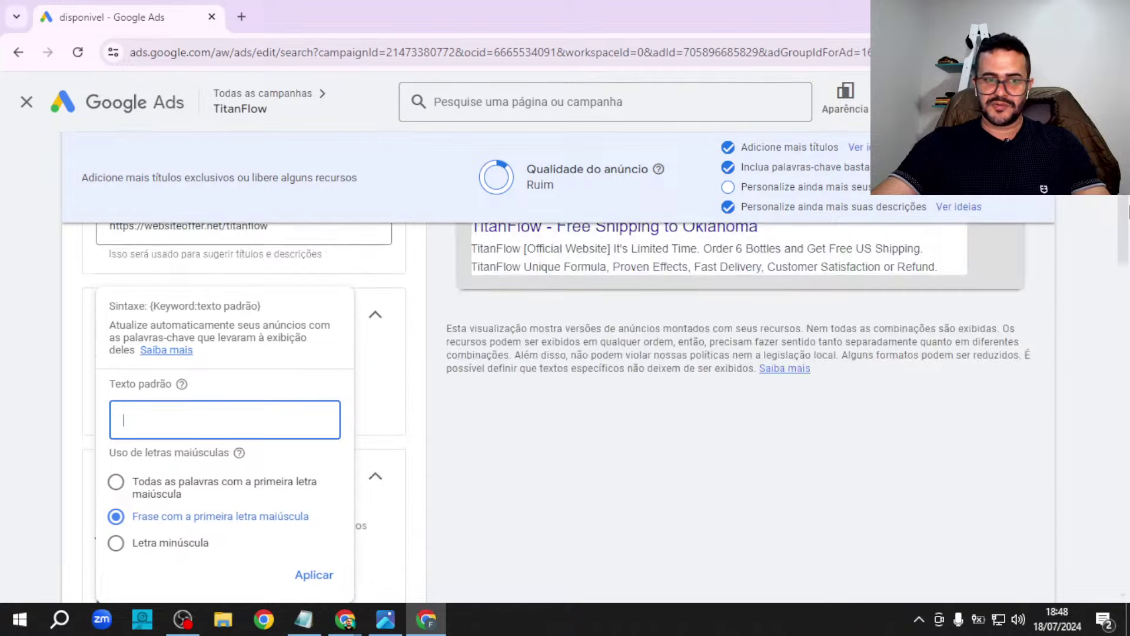
left_click(656, 449)
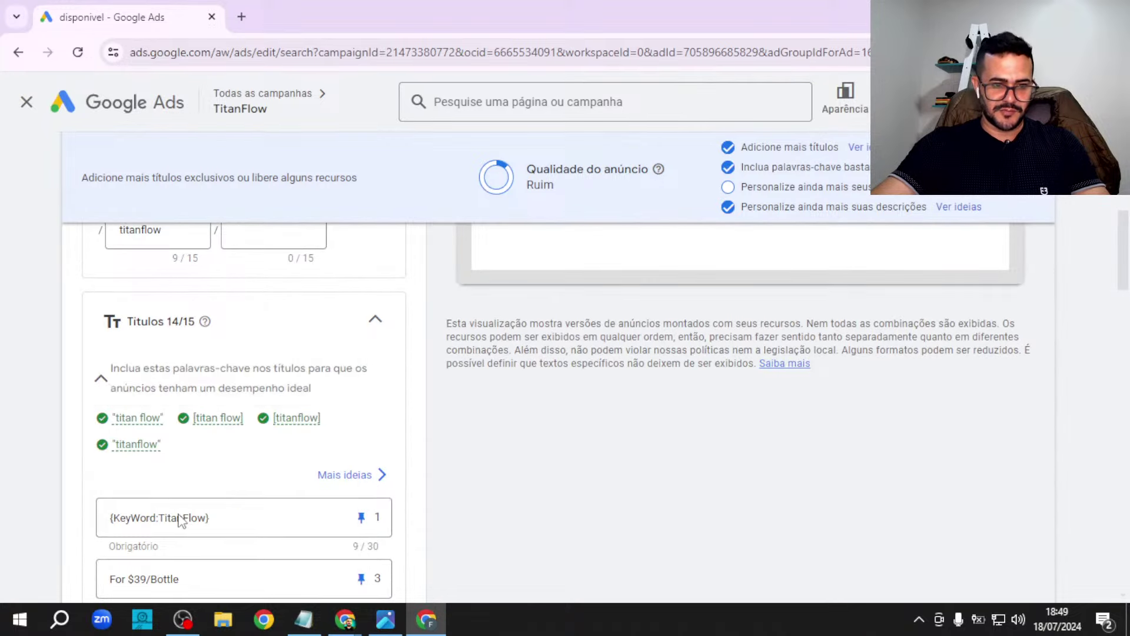
- Replace the first description's content with "{KeyWord:TitanFlow}" copied from the first headline
left_click(273, 515)
double_click(275, 514)
key("ctrl+c")
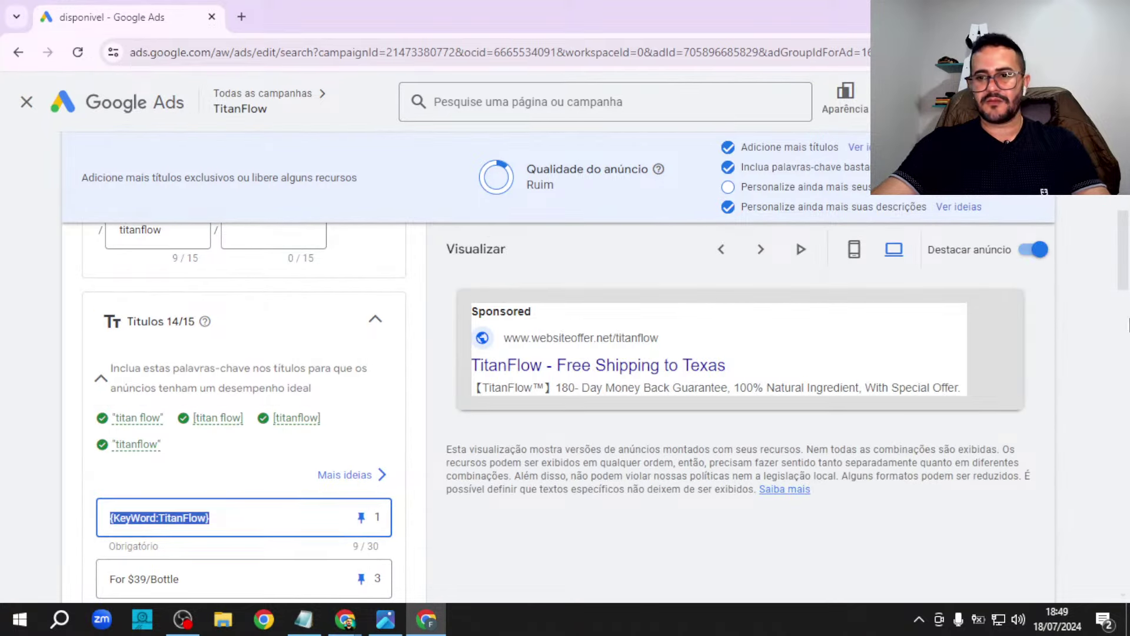
left_click_drag(1127, 275, 1128, 472)
left_click(222, 354)
left_click_drag(107, 329, 202, 340)
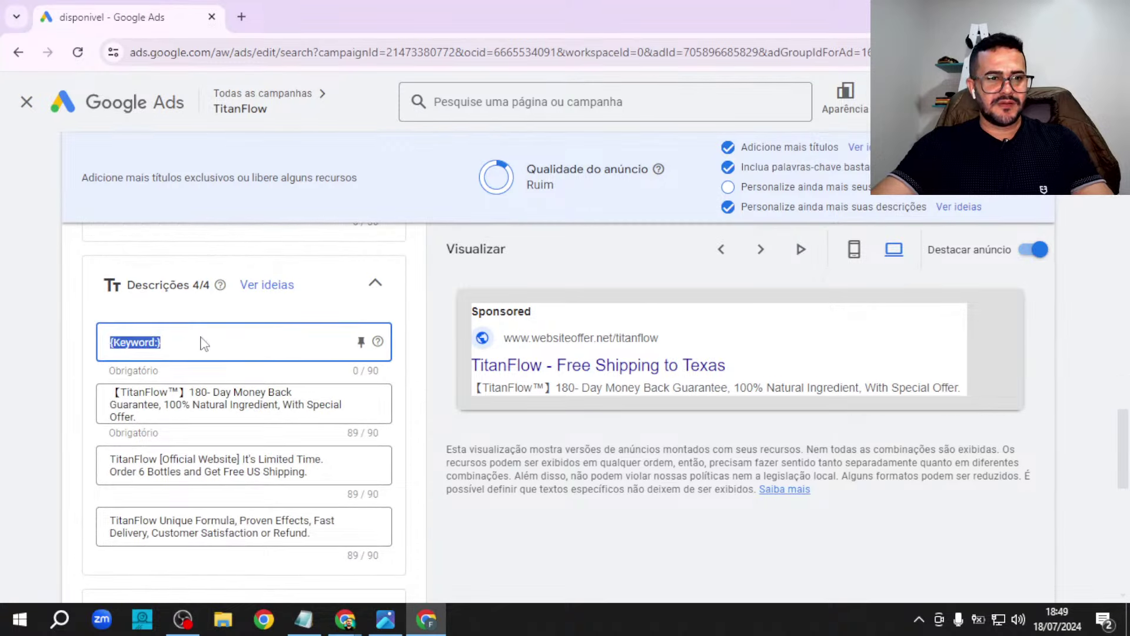
key("ctrl+v")
- Clear the text of the second, third and fourth descriptions, leaving only the keyword insertion description
triple_click(221, 411)
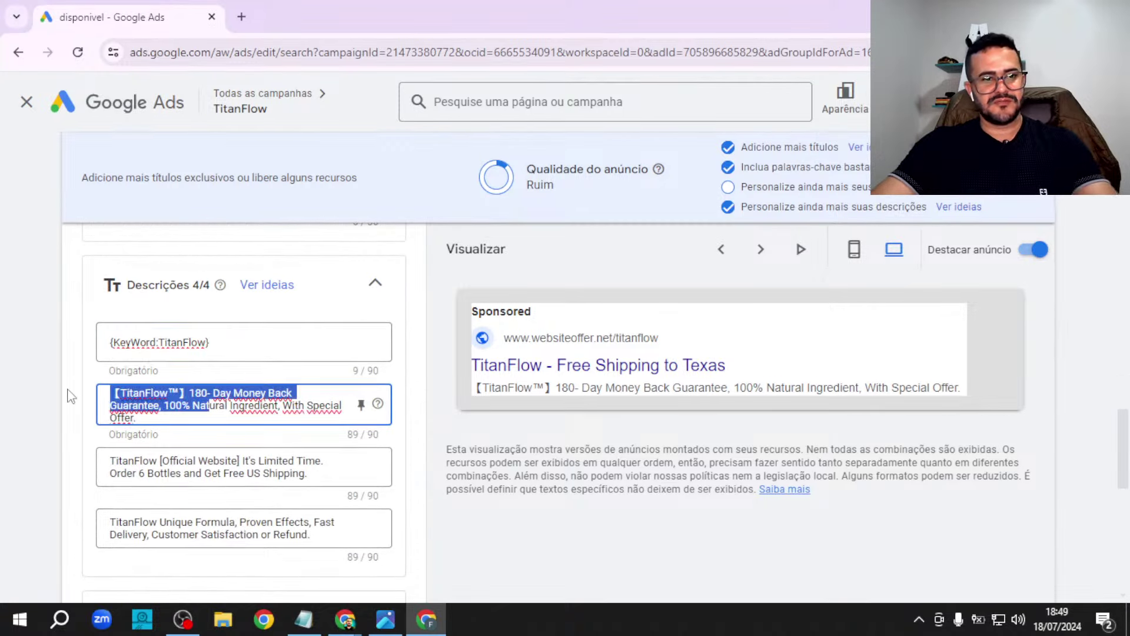
left_click_drag(136, 419, 108, 395)
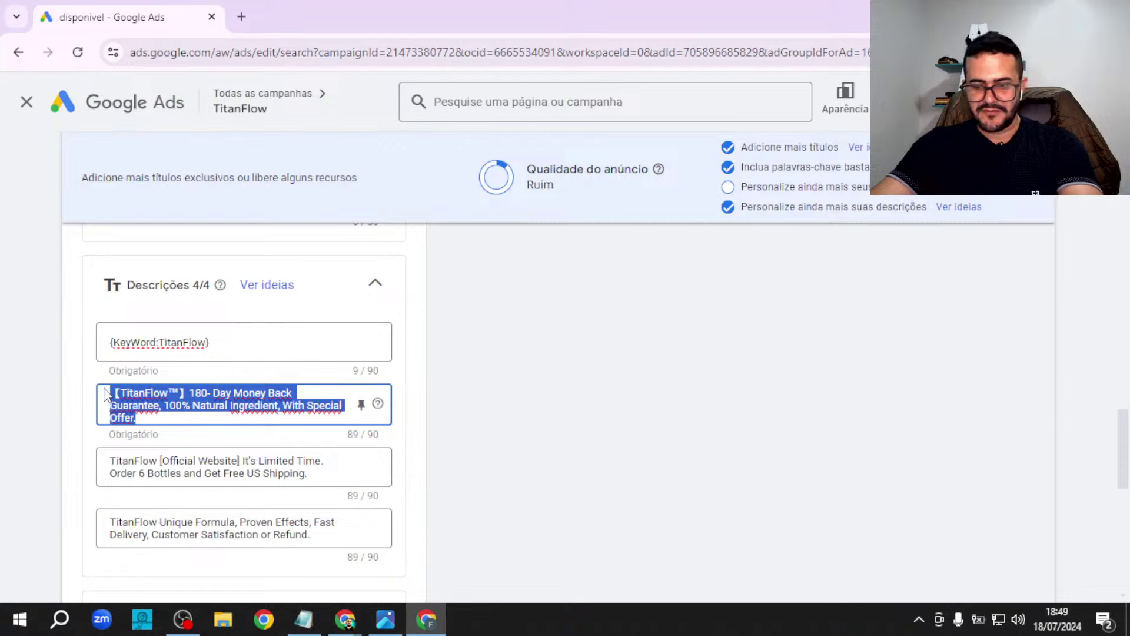
key("BackSpace")
left_click(329, 470)
left_click_drag(318, 471, 101, 466)
key("BackSpace")
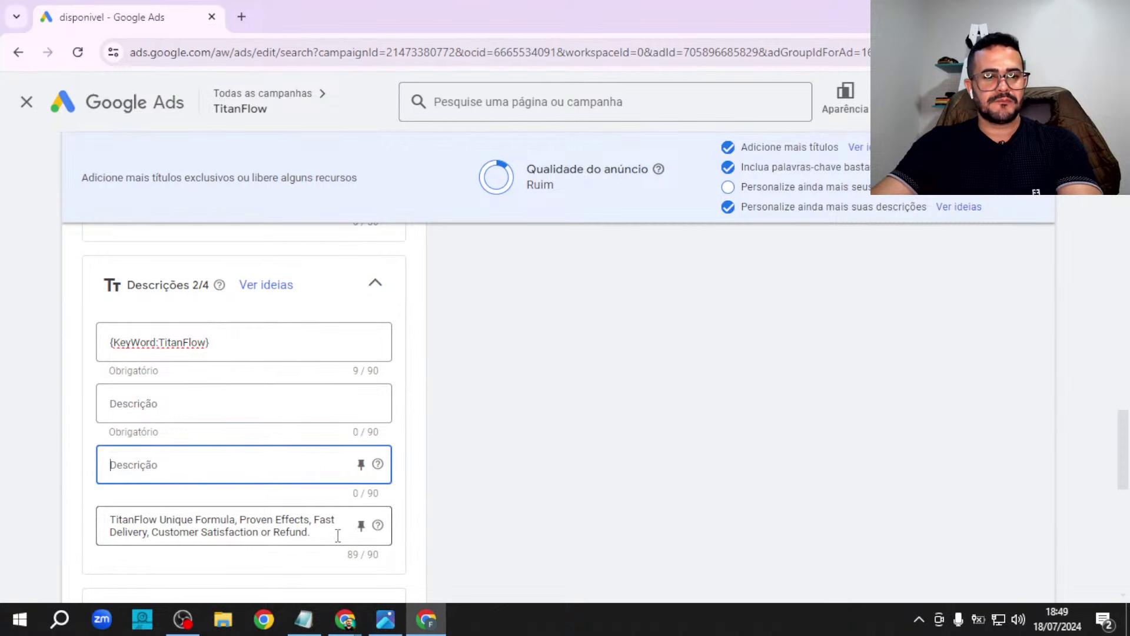
left_click_drag(336, 530, 101, 520)
key("BackSpace")
left_click(290, 341)
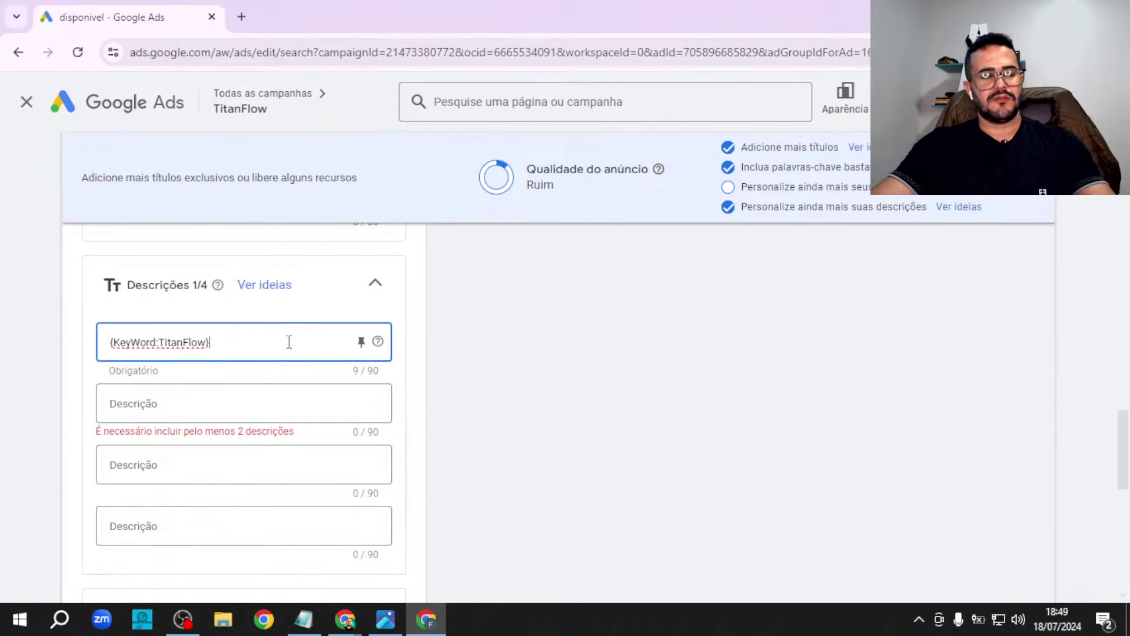
- Fill the second description with "Free Shipping to {LOCATION(City)}" copied from the third headline
left_click(204, 402)
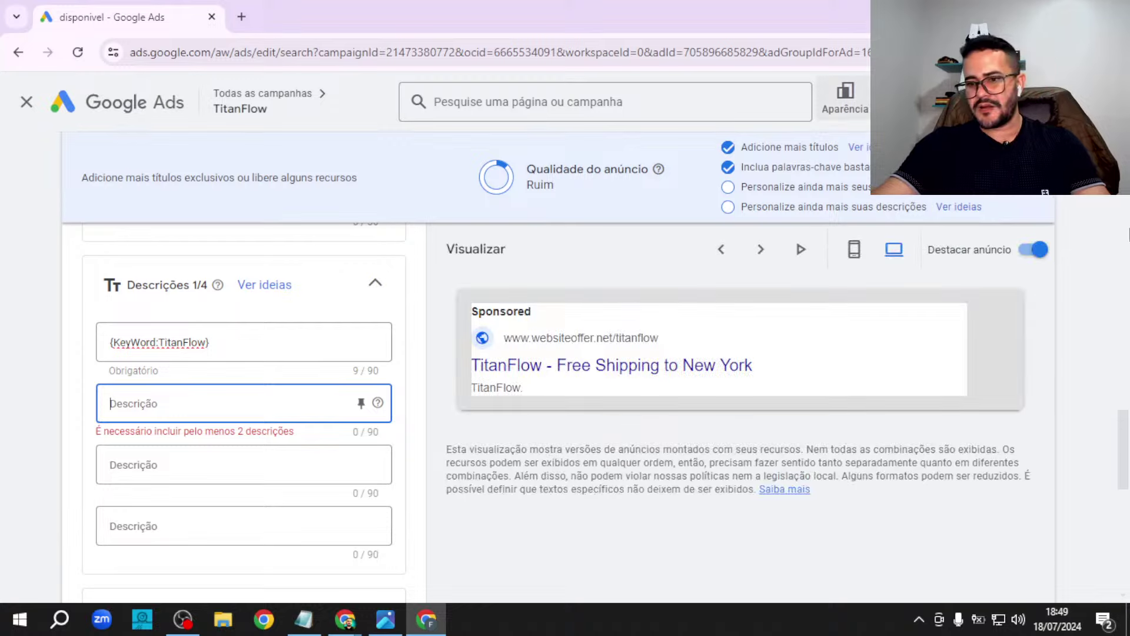
left_click_drag(1128, 434, 1128, 302)
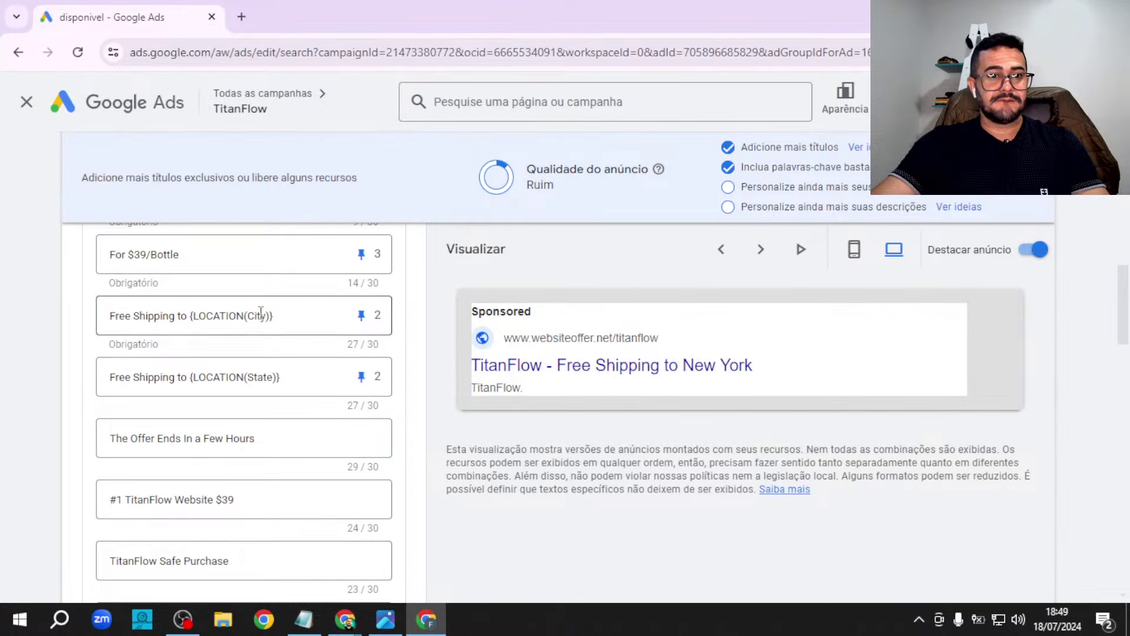
left_click(328, 312)
triple_click(334, 310)
key("ctrl+c")
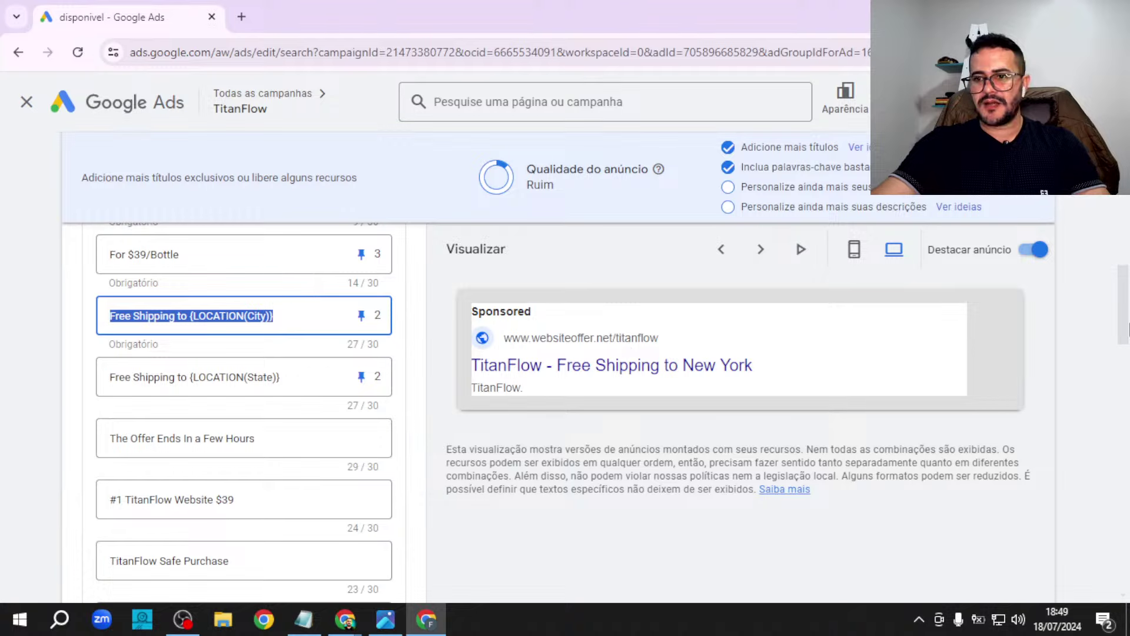
left_click_drag(1128, 339, 1129, 500)
scroll(283, 383, "up", 3)
scroll(282, 383, "down", 3)
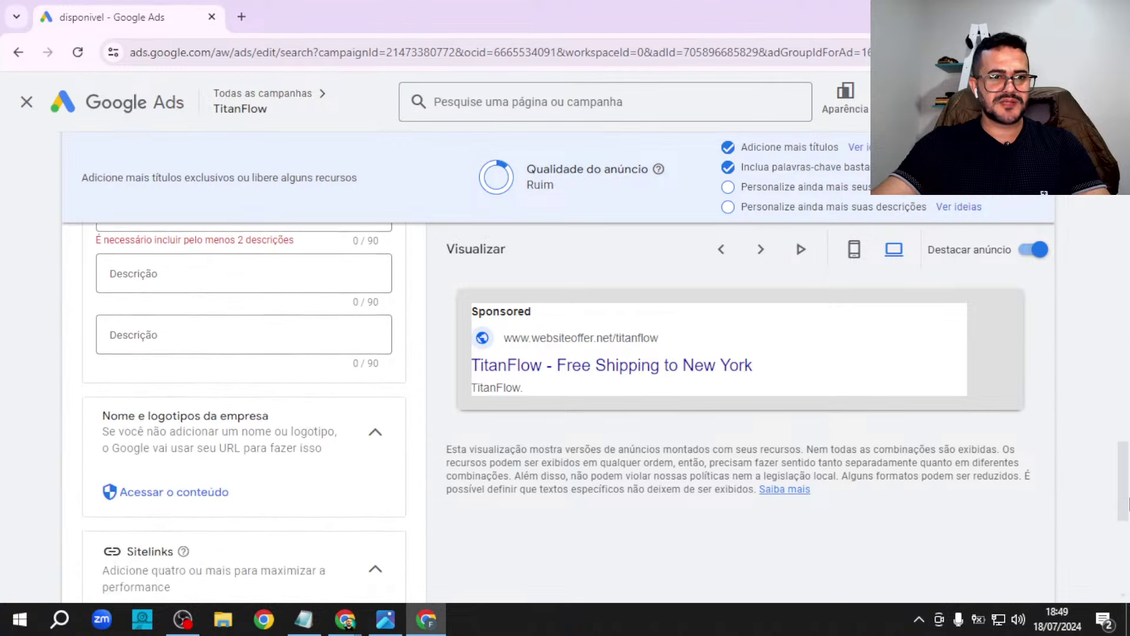
scroll(283, 412, "up", 3)
left_click(247, 398)
key("ctrl+v")
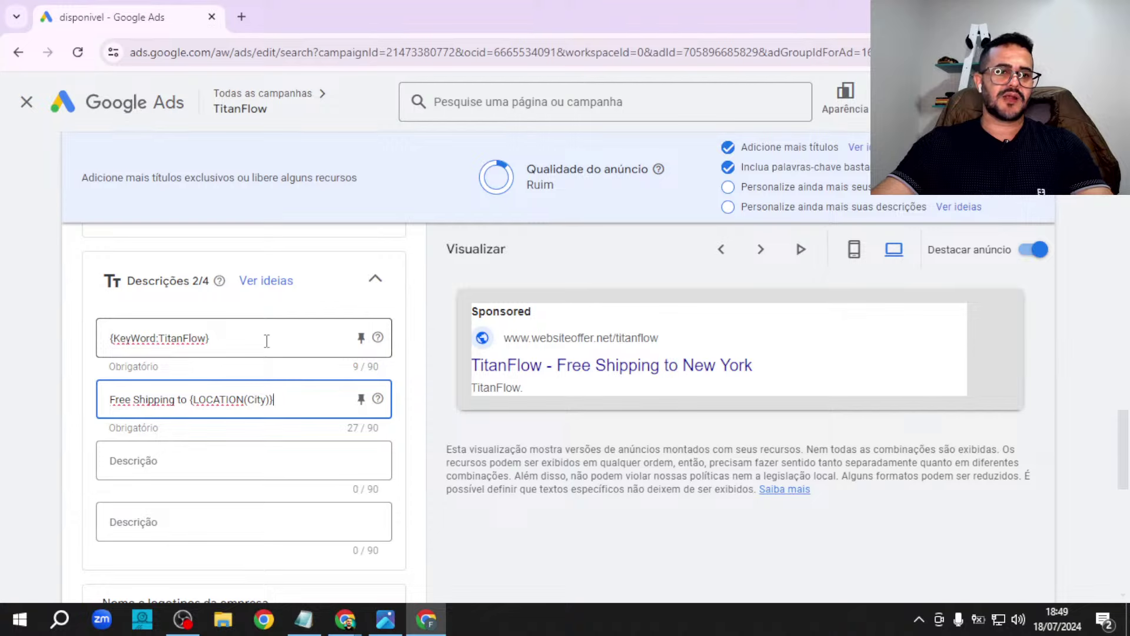
left_click(248, 340)
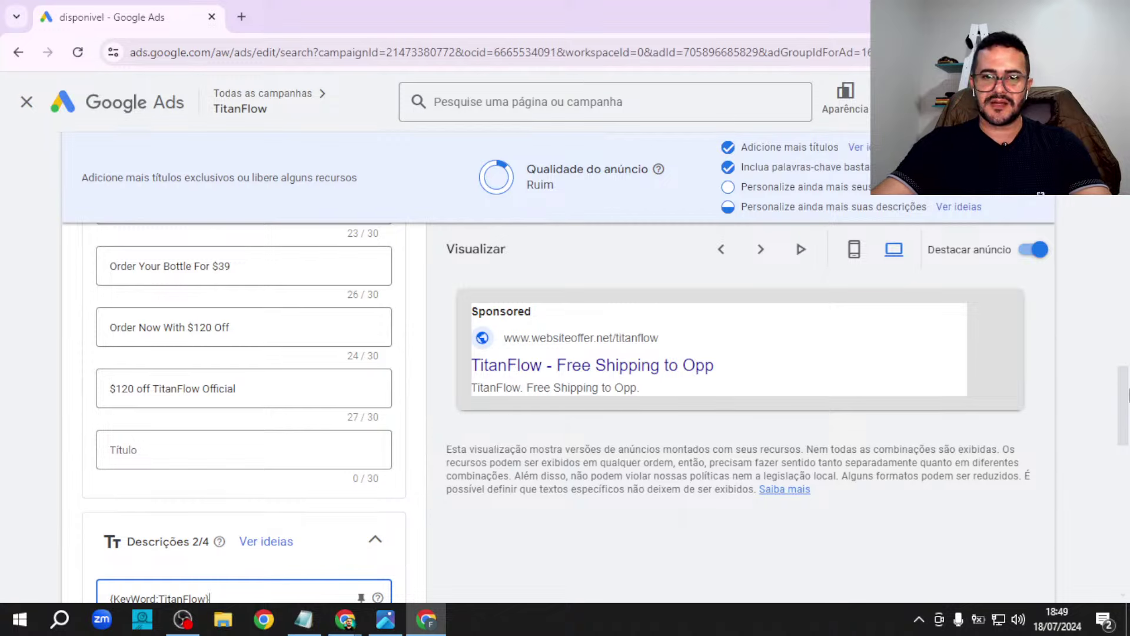
- Review the headline list alongside the ad preview to check how the keyword and city insertions appear in the description line
left_click_drag(1116, 404, 1116, 410)
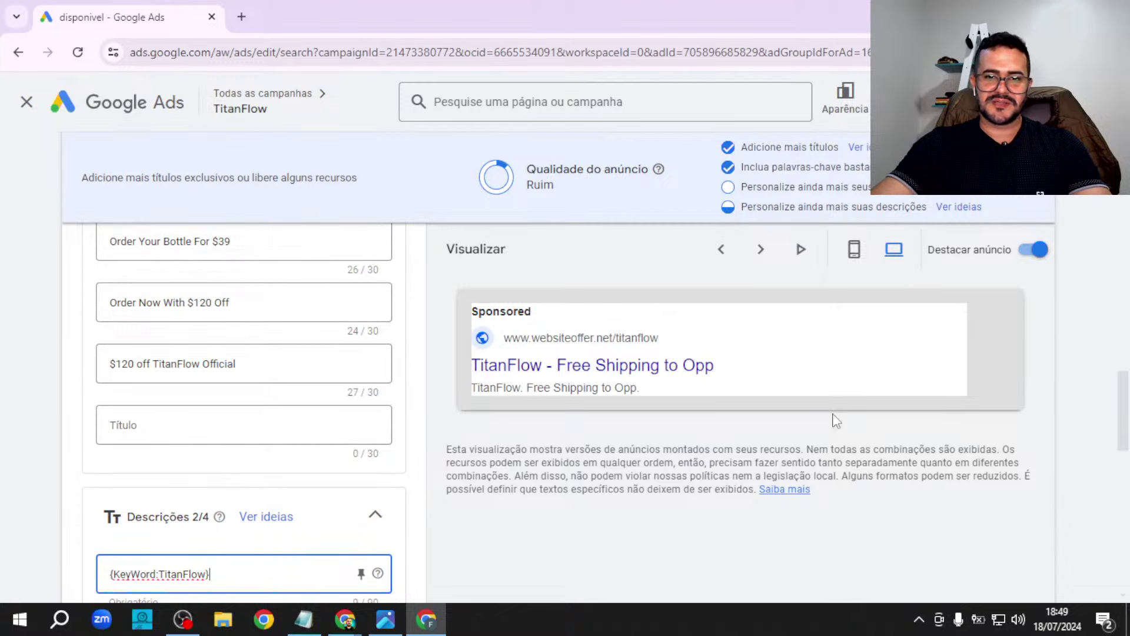
scroll(1128, 386, "up", 2)
scroll(1128, 386, "down", 1)
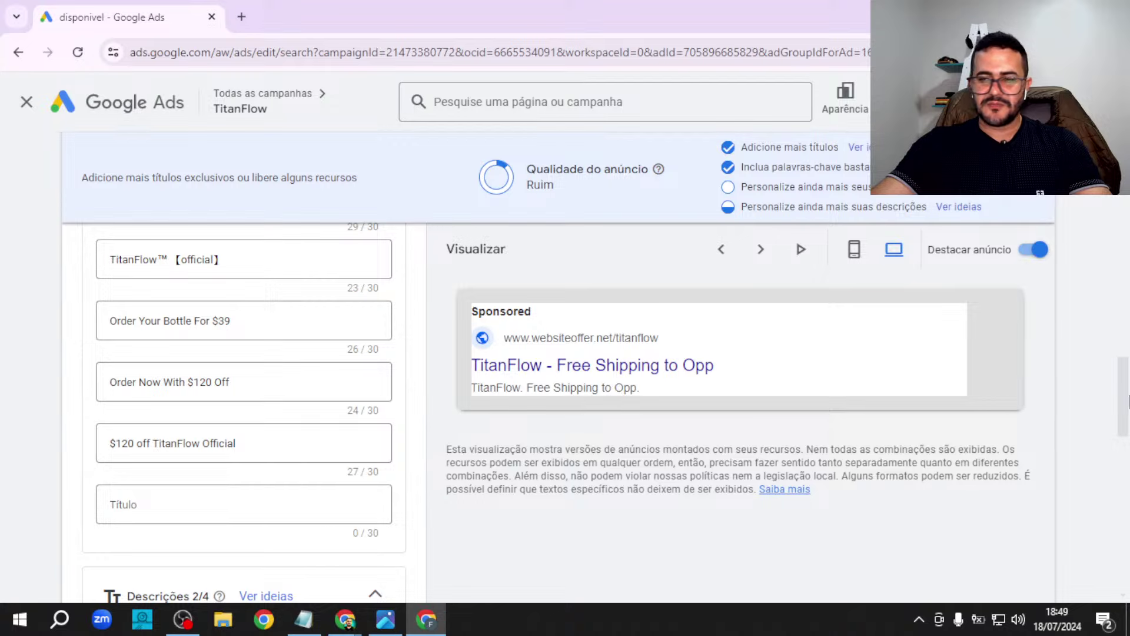
scroll(1128, 371, "up", 8)
scroll(1128, 307, "up", 3)
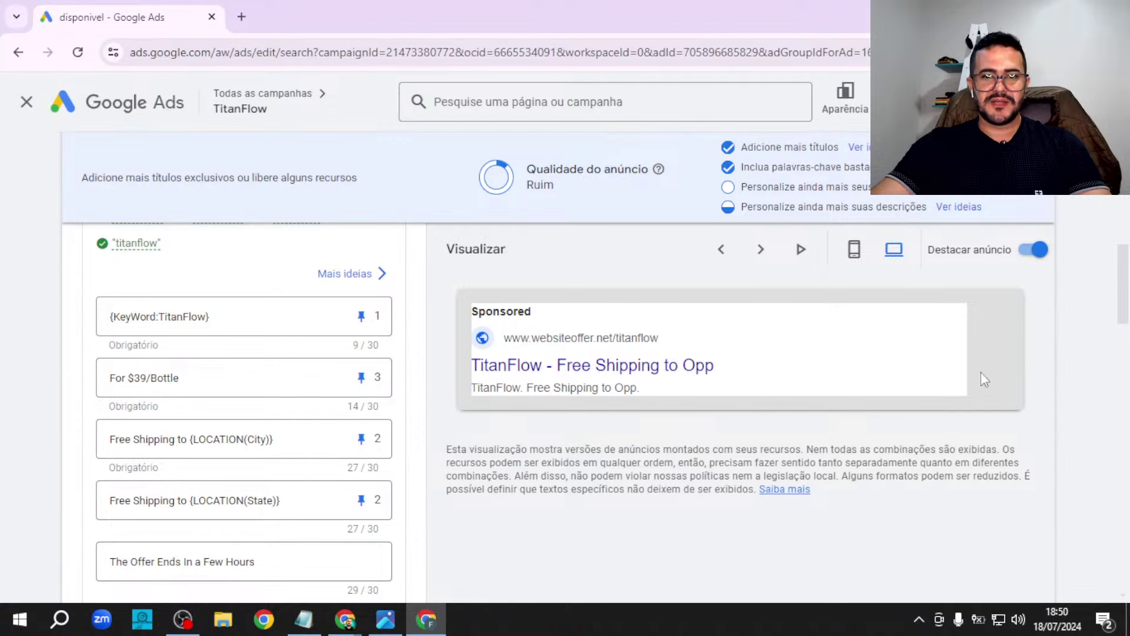
scroll(965, 376, "down", 10)
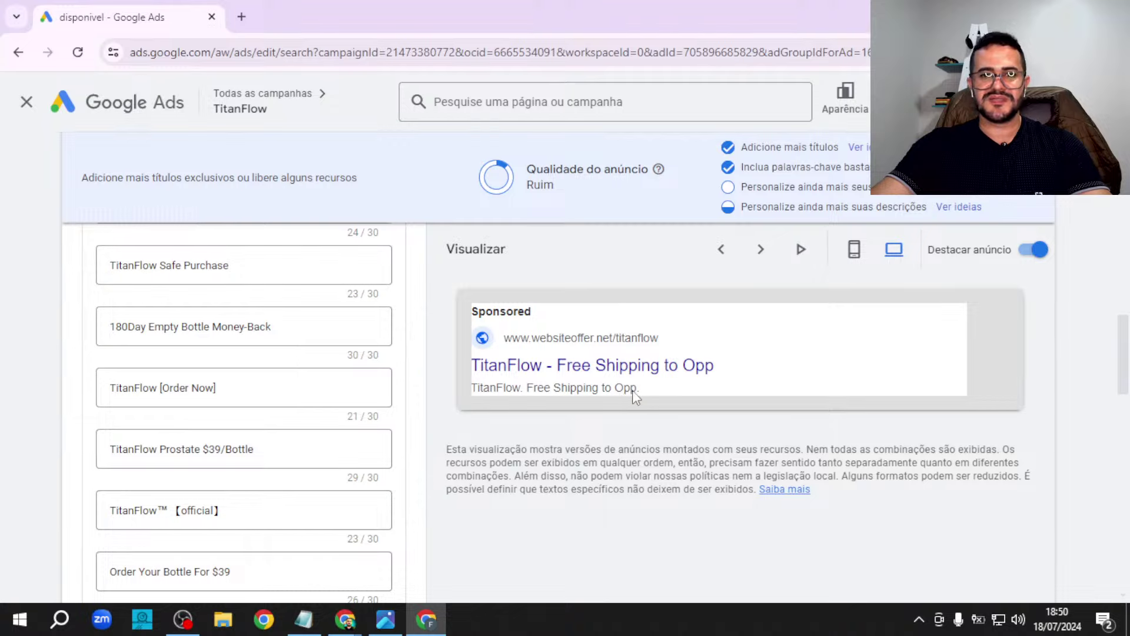
scroll(1127, 377, "down", 1)
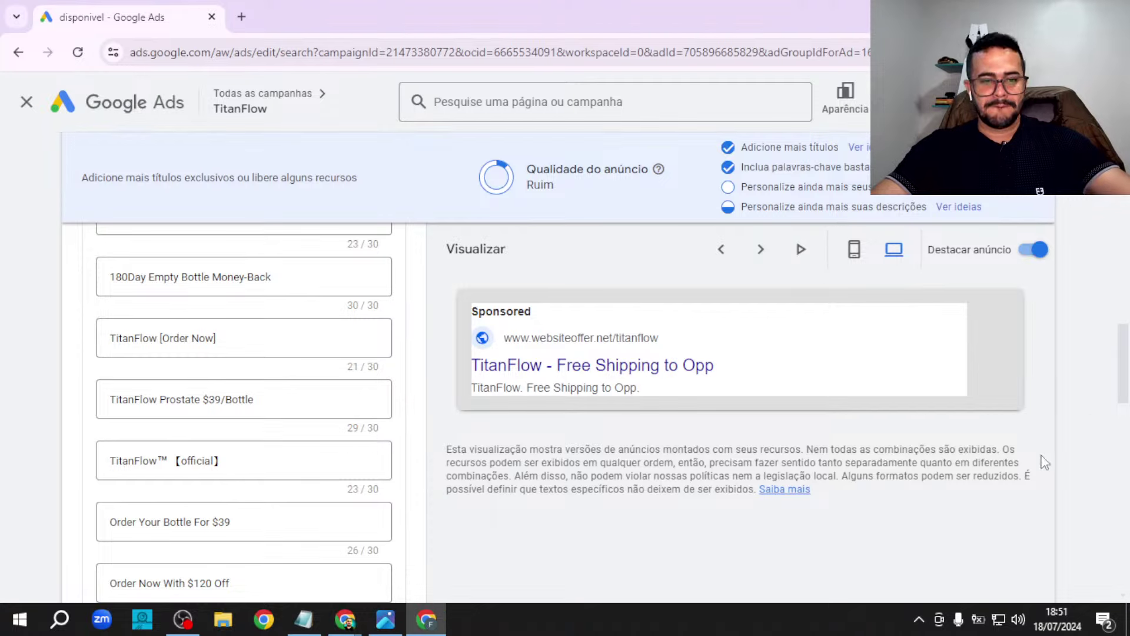
- Switch to the maximized YouTube Studio live stream window and request to end the broadcast
mouse_move(345, 619)
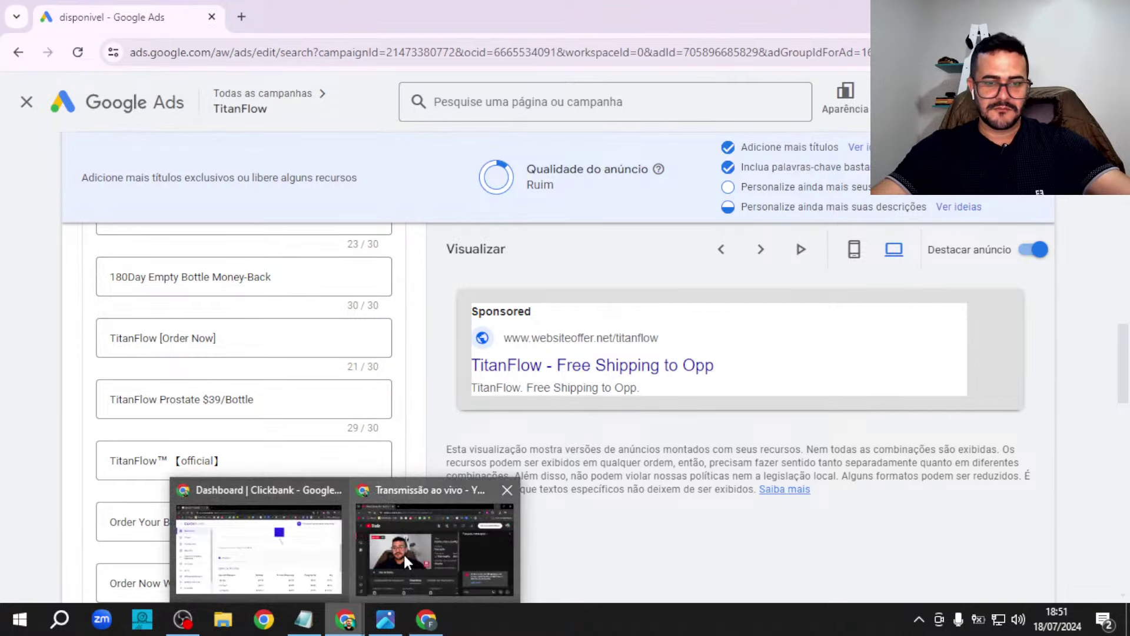
left_click(403, 552)
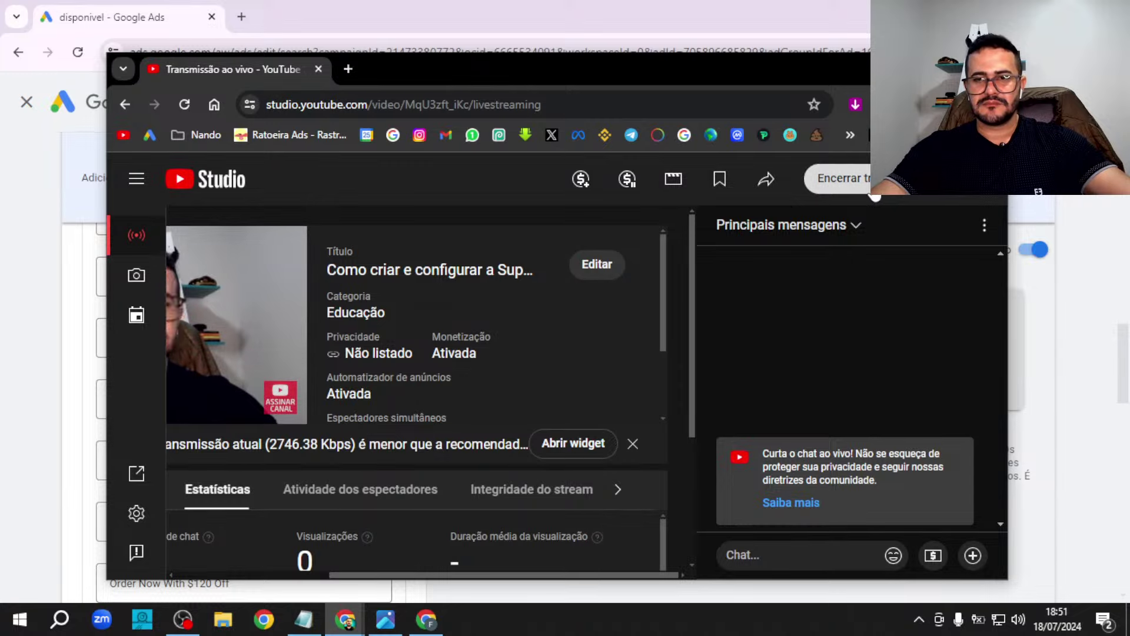
left_click(968, 69)
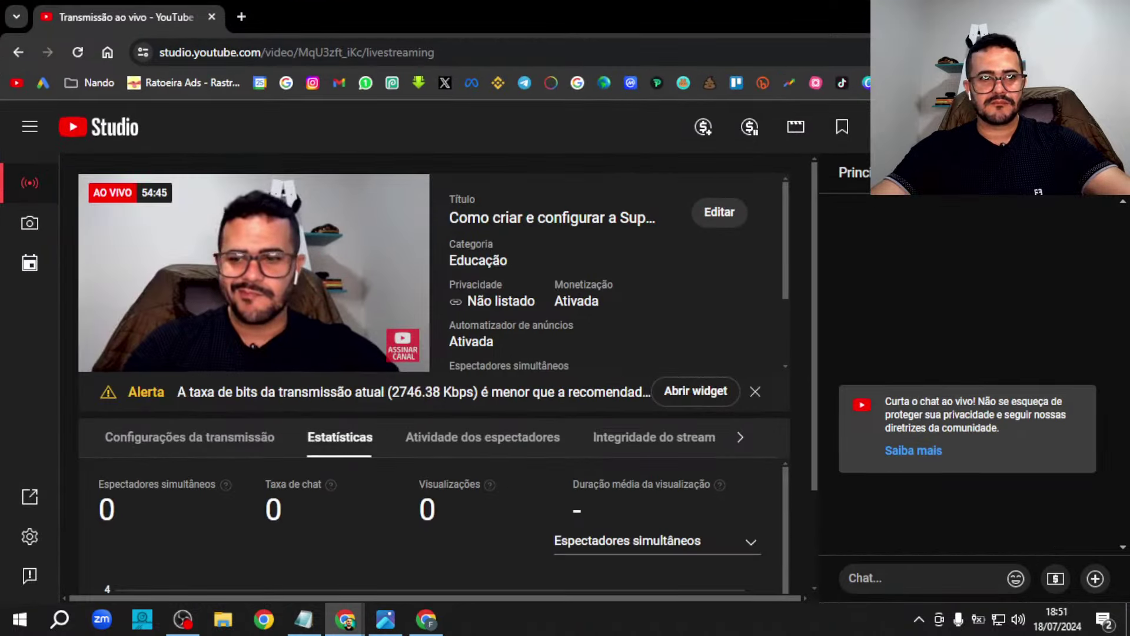
left_click(1066, 127)
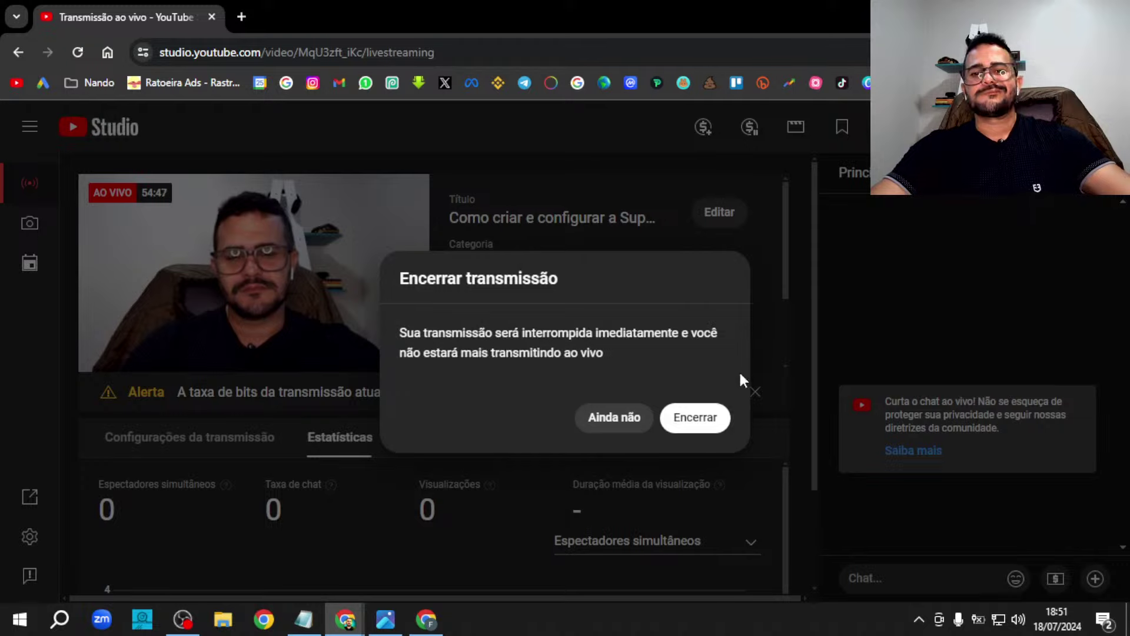